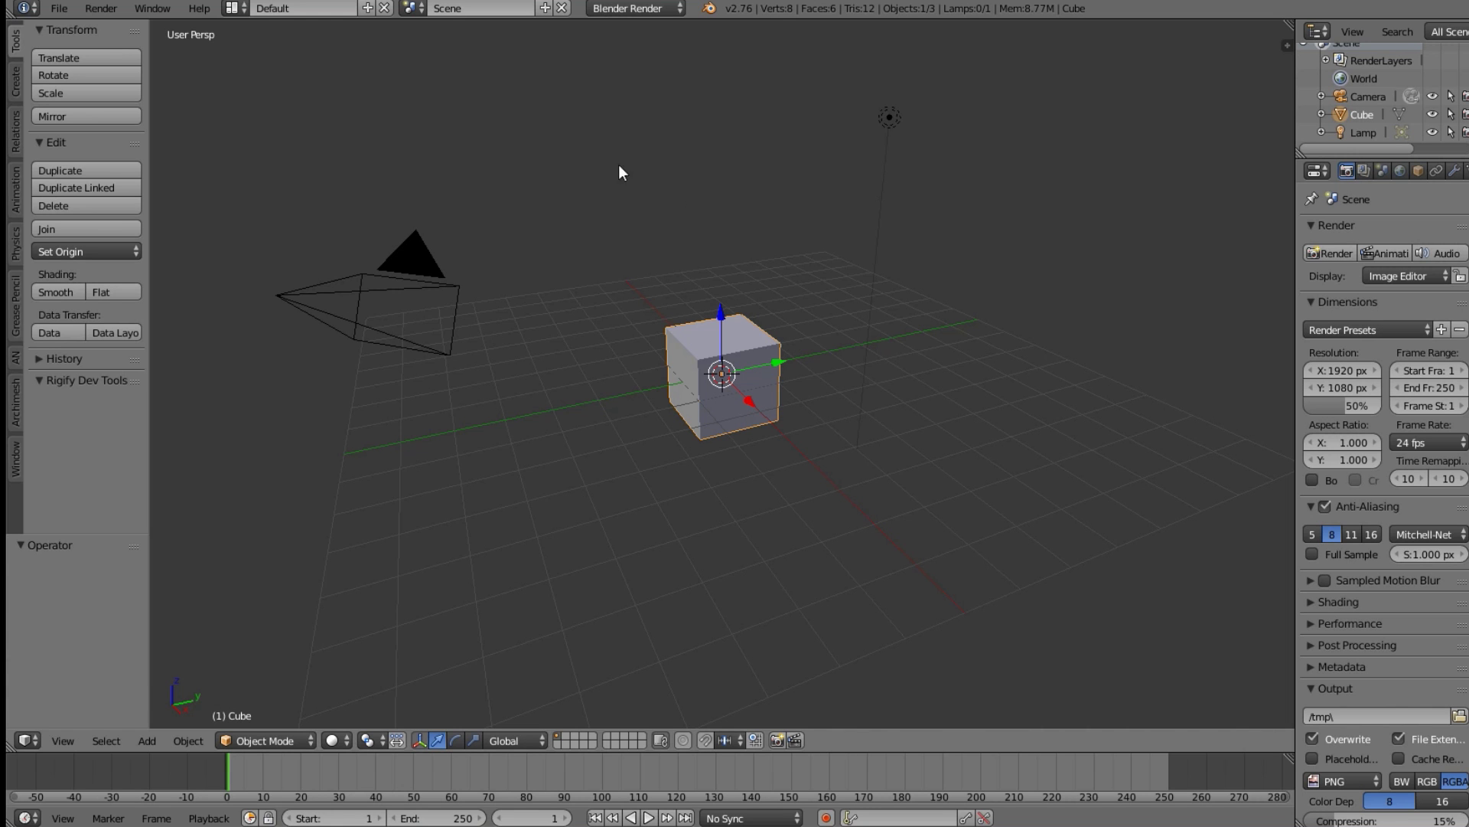
- Install the add-on archive "bge_netlogic.0.1.6 (2).zip" from the Downloads folder through the user preferences
left_click(58, 11)
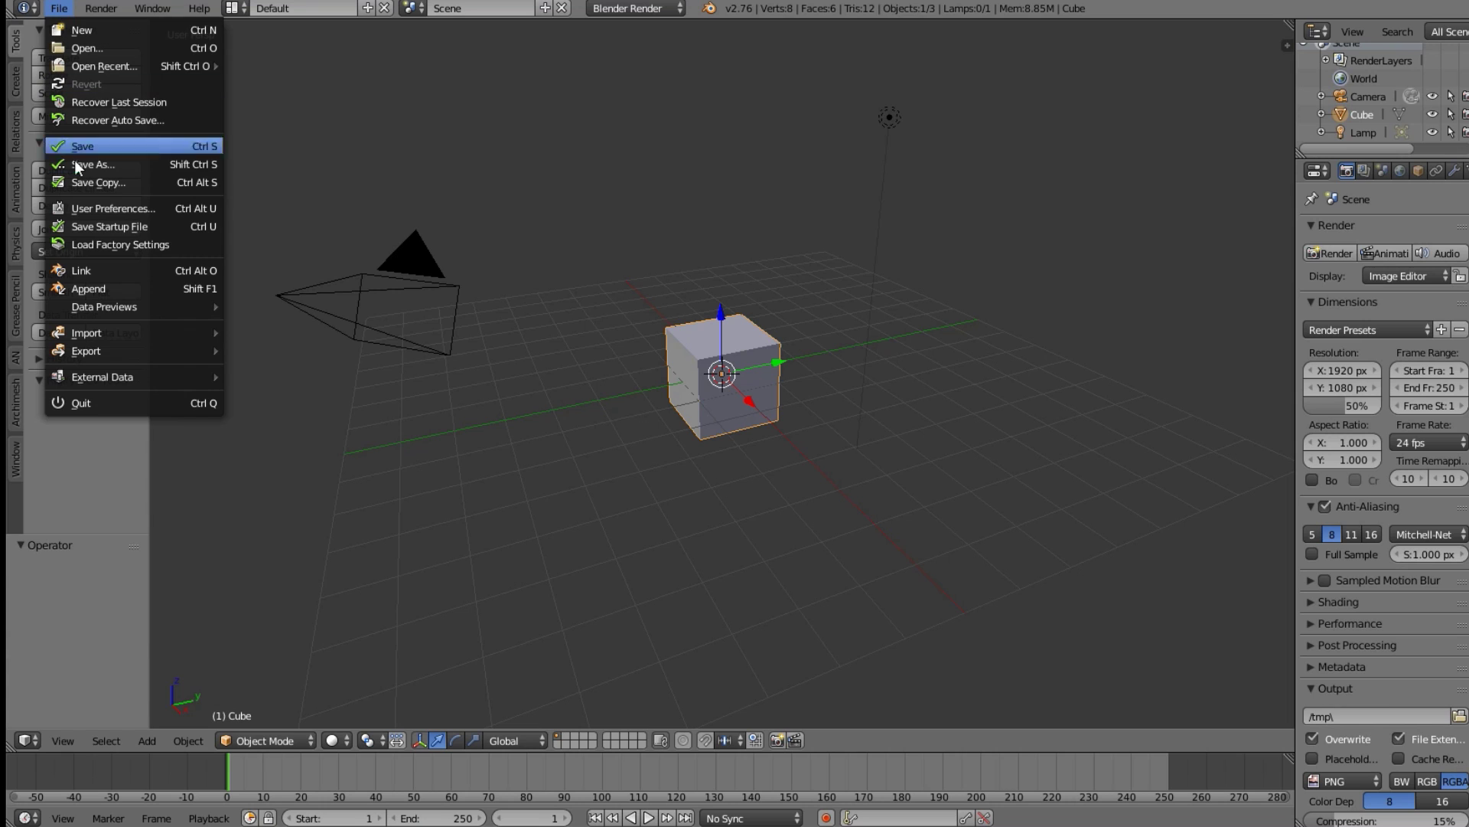
left_click(90, 208)
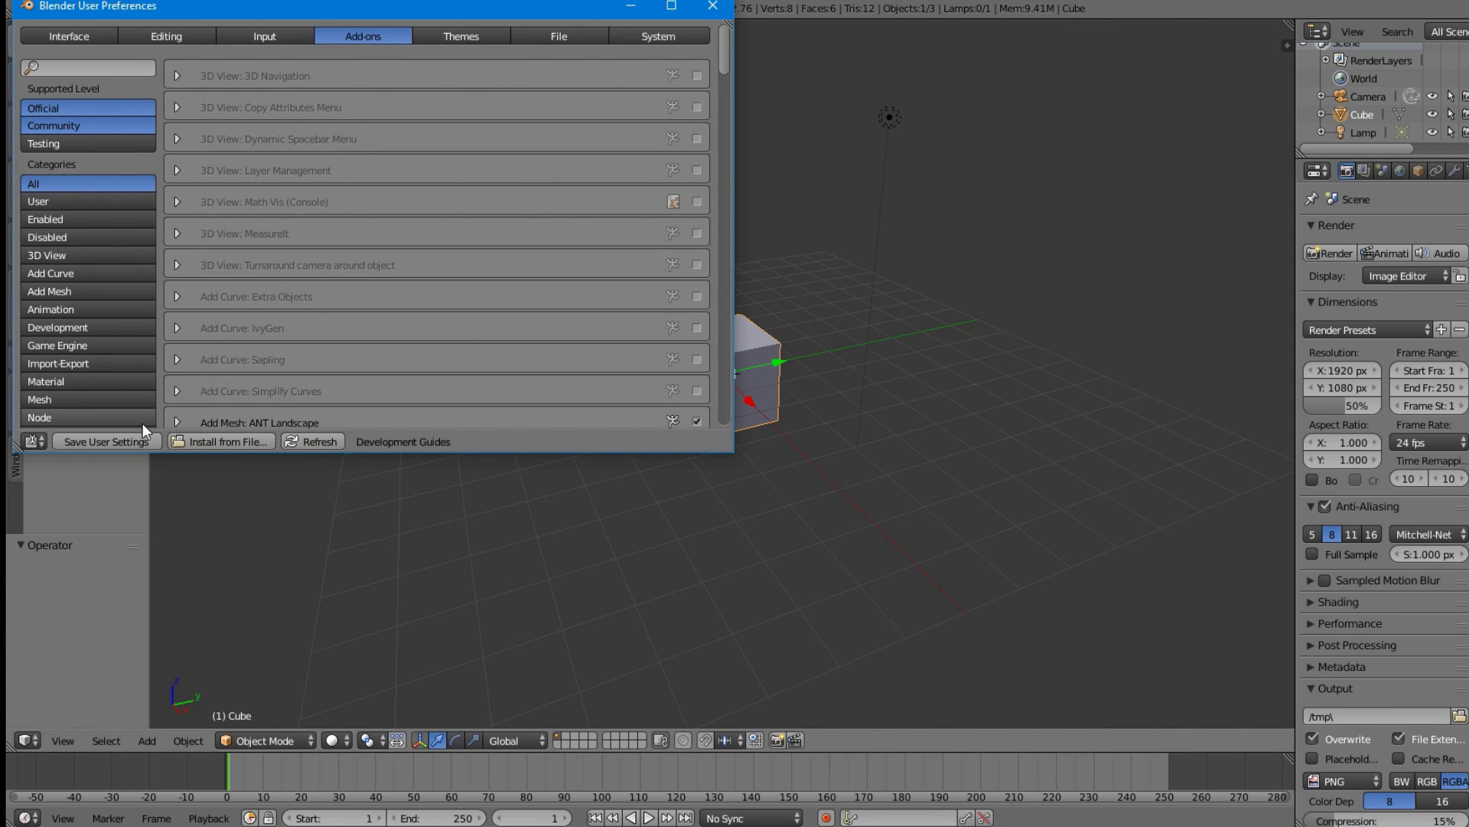
left_click(269, 439)
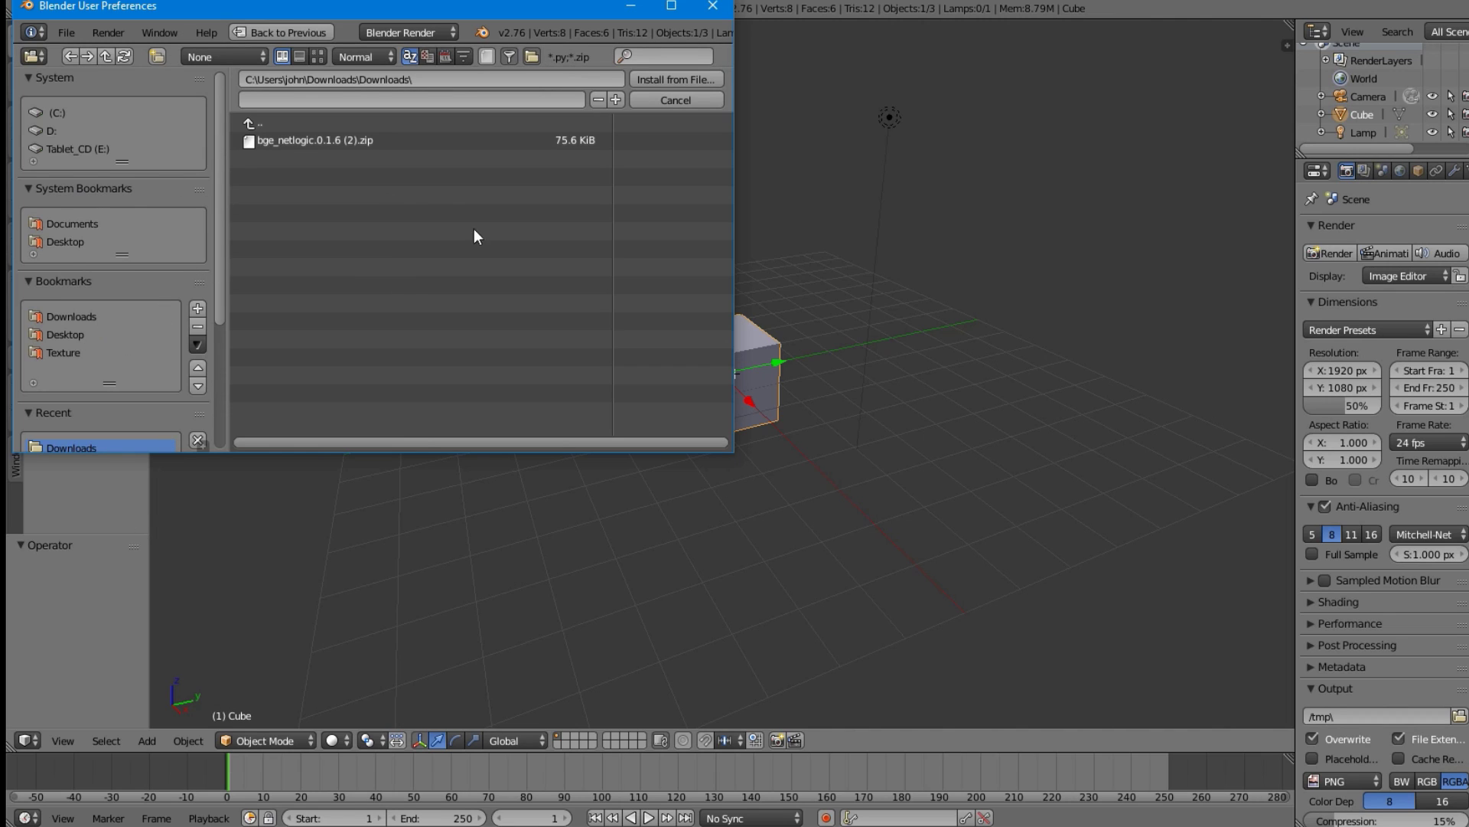
left_click(373, 141)
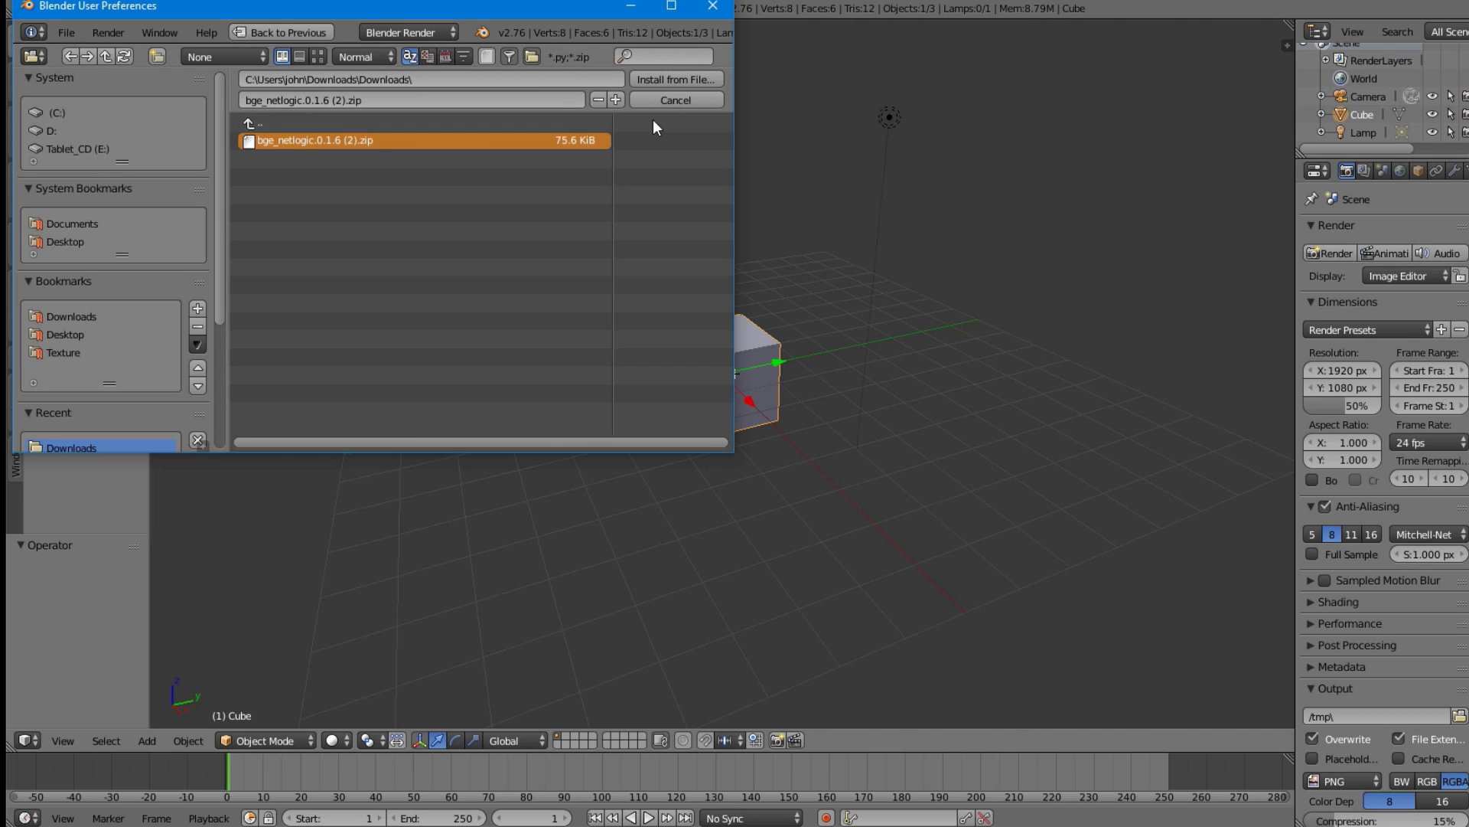
left_click(691, 79)
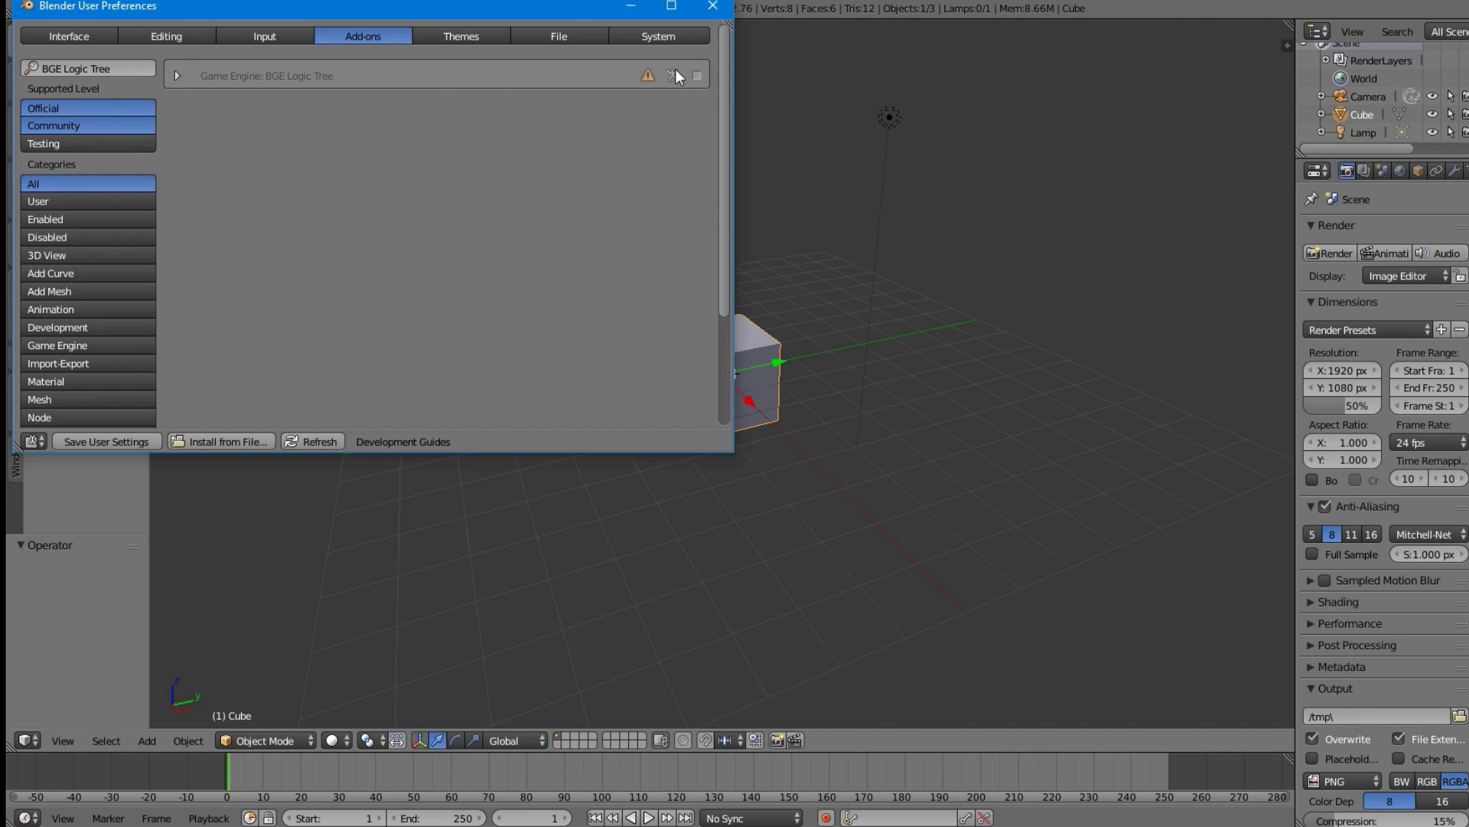
- Enable the BGE Logic Tree add-on, check its details, and close the user preferences
left_click(696, 75)
left_click(180, 72)
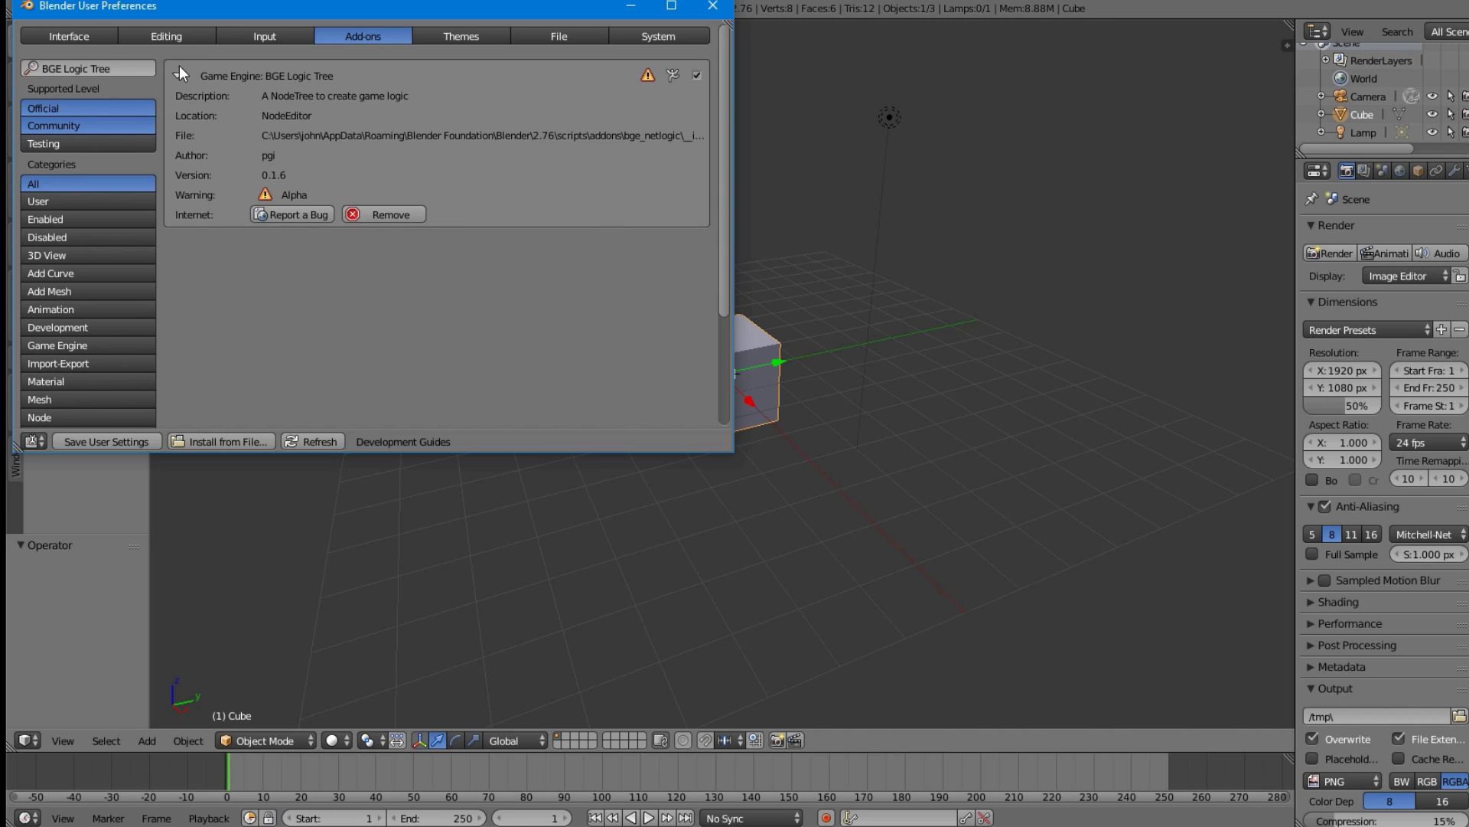
left_click(179, 74)
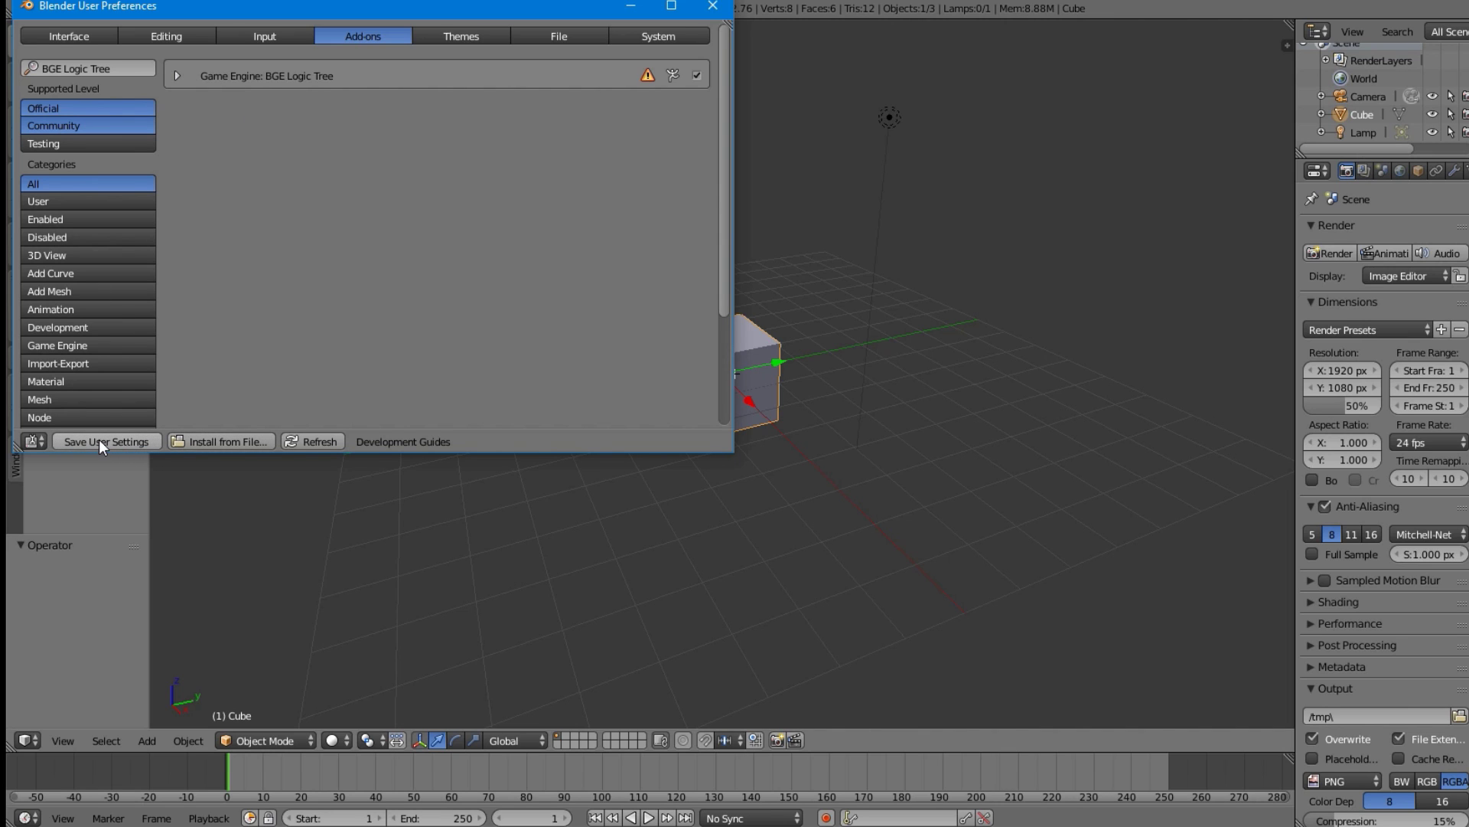
left_click(714, 7)
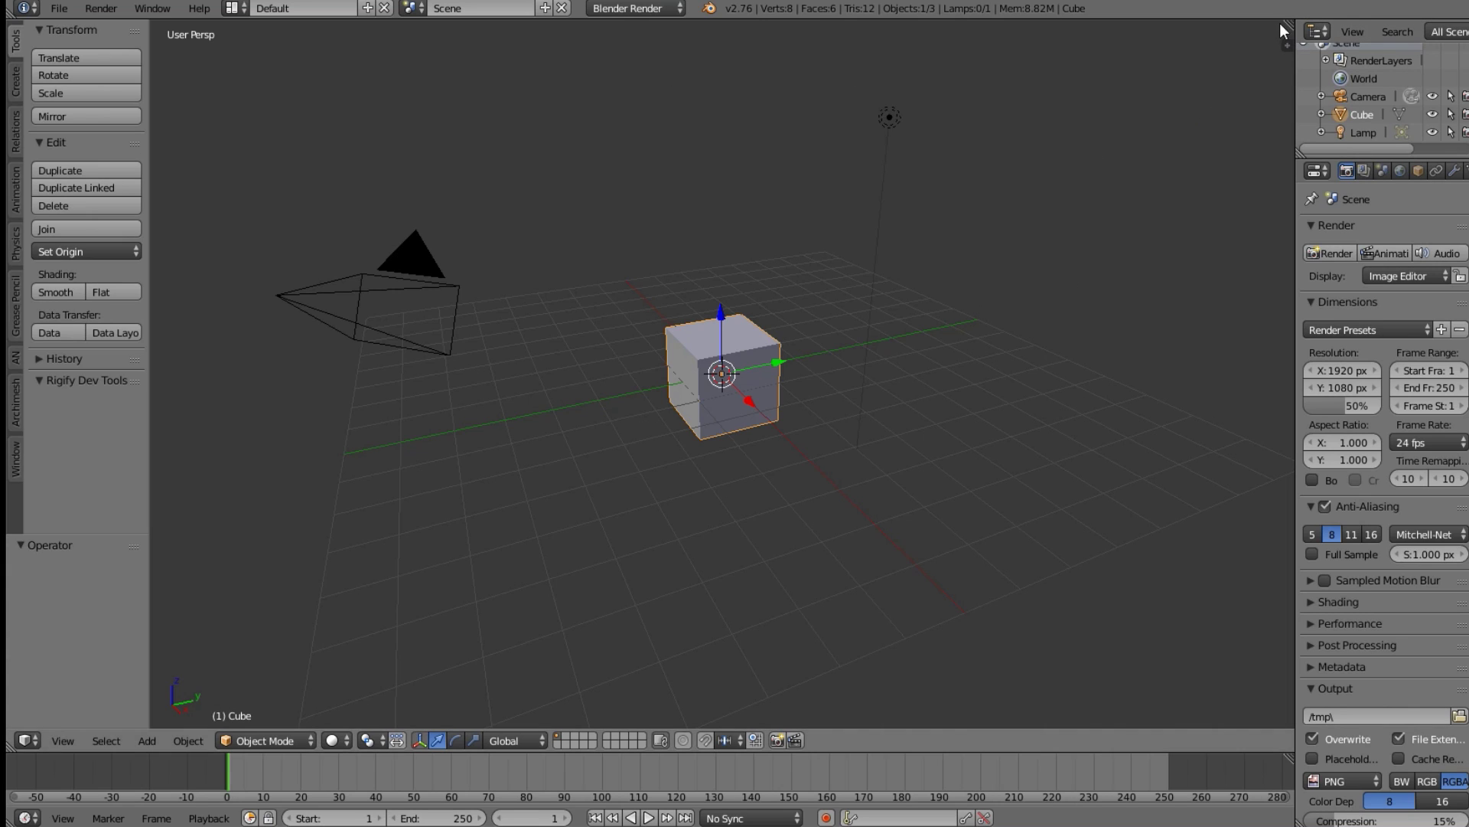
- Split the 3D view into two side-by-side areas and change the second one to a Node Editor
left_click_drag(1290, 25, 656, 157)
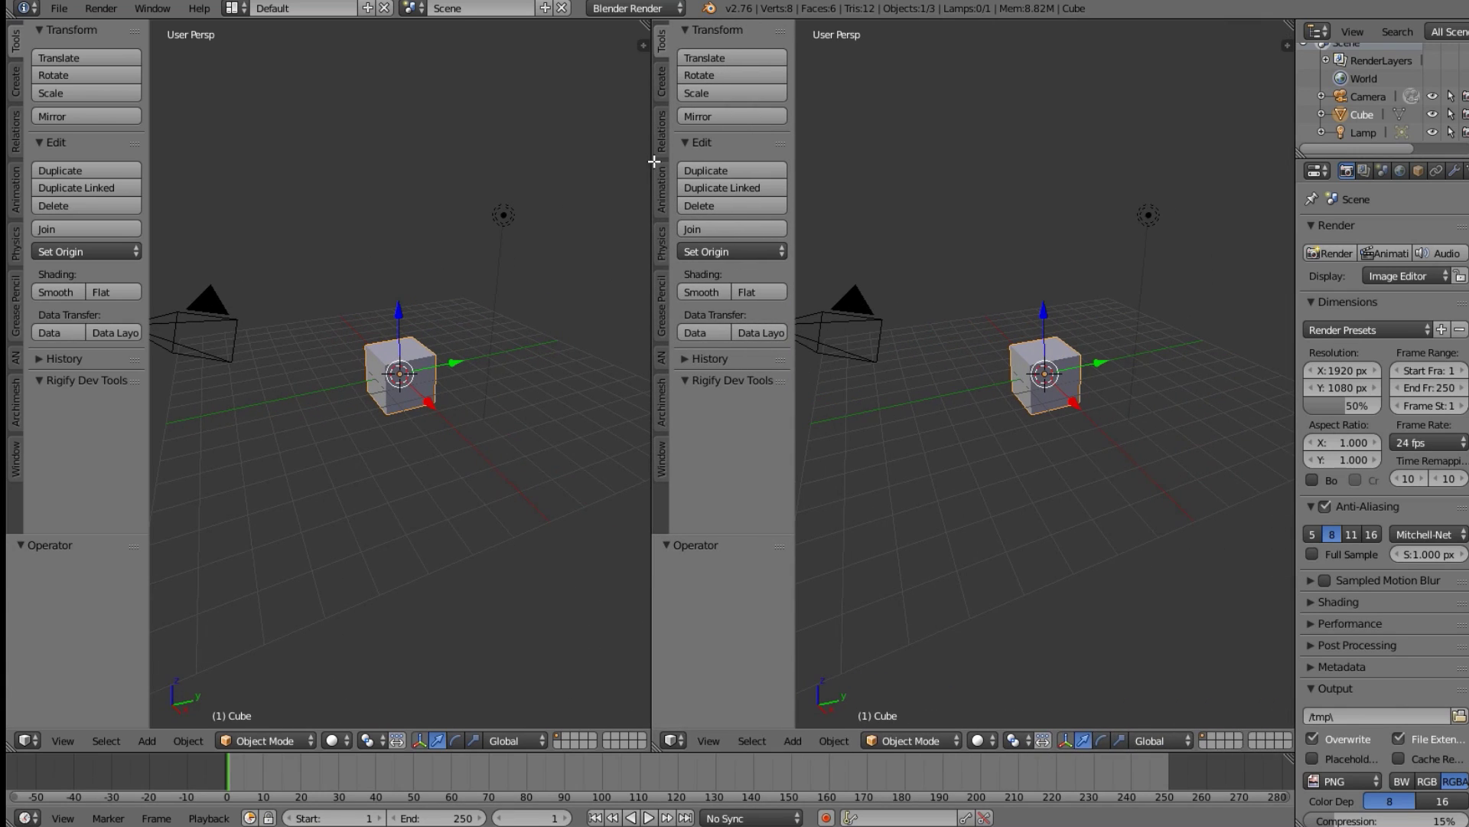
left_click(672, 741)
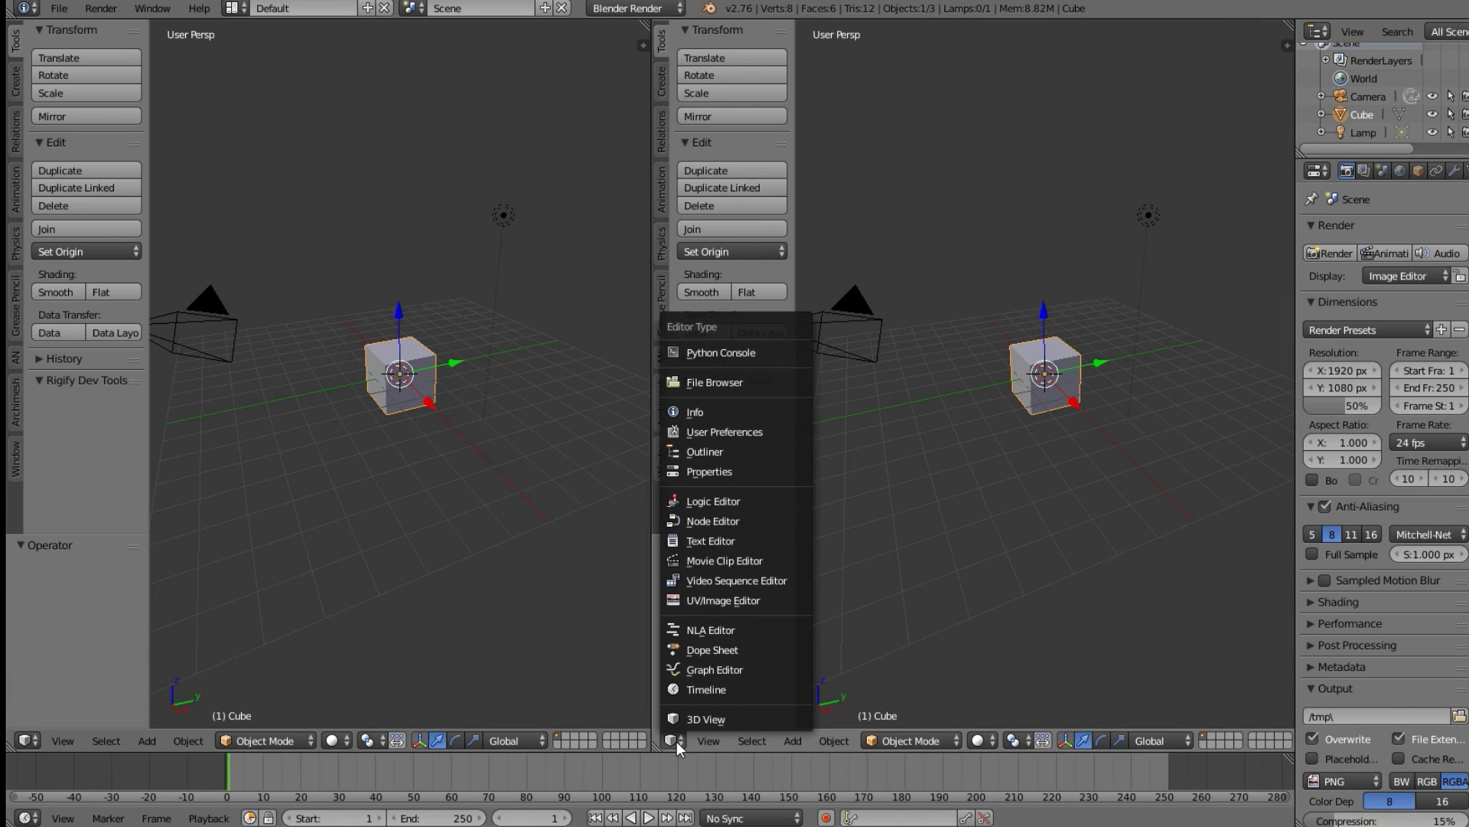
left_click(709, 522)
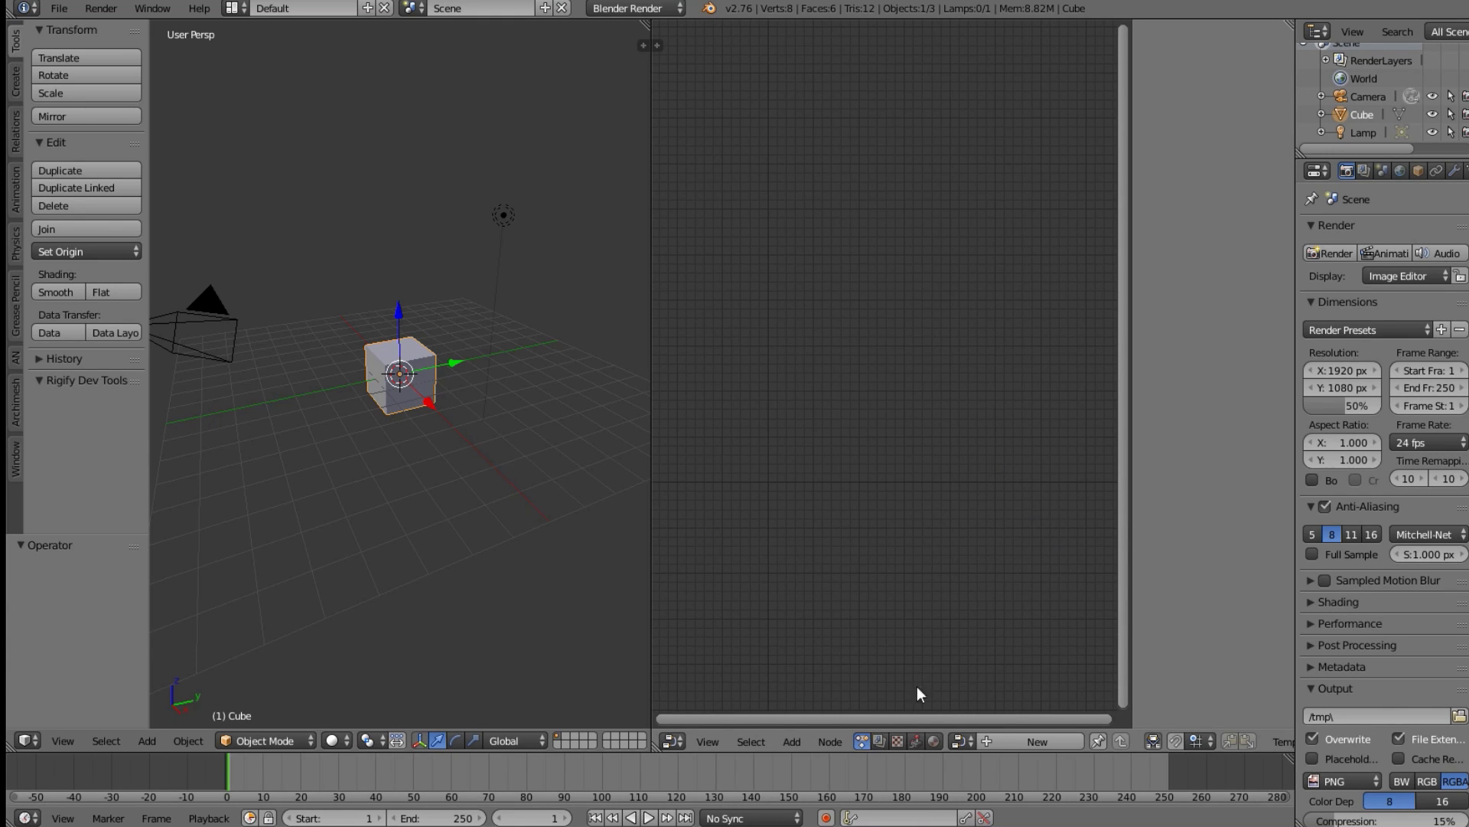
- Create a new BGE logic node tree in the Node Editor and hide the side shelves of both editors
left_click(917, 746)
key("n")
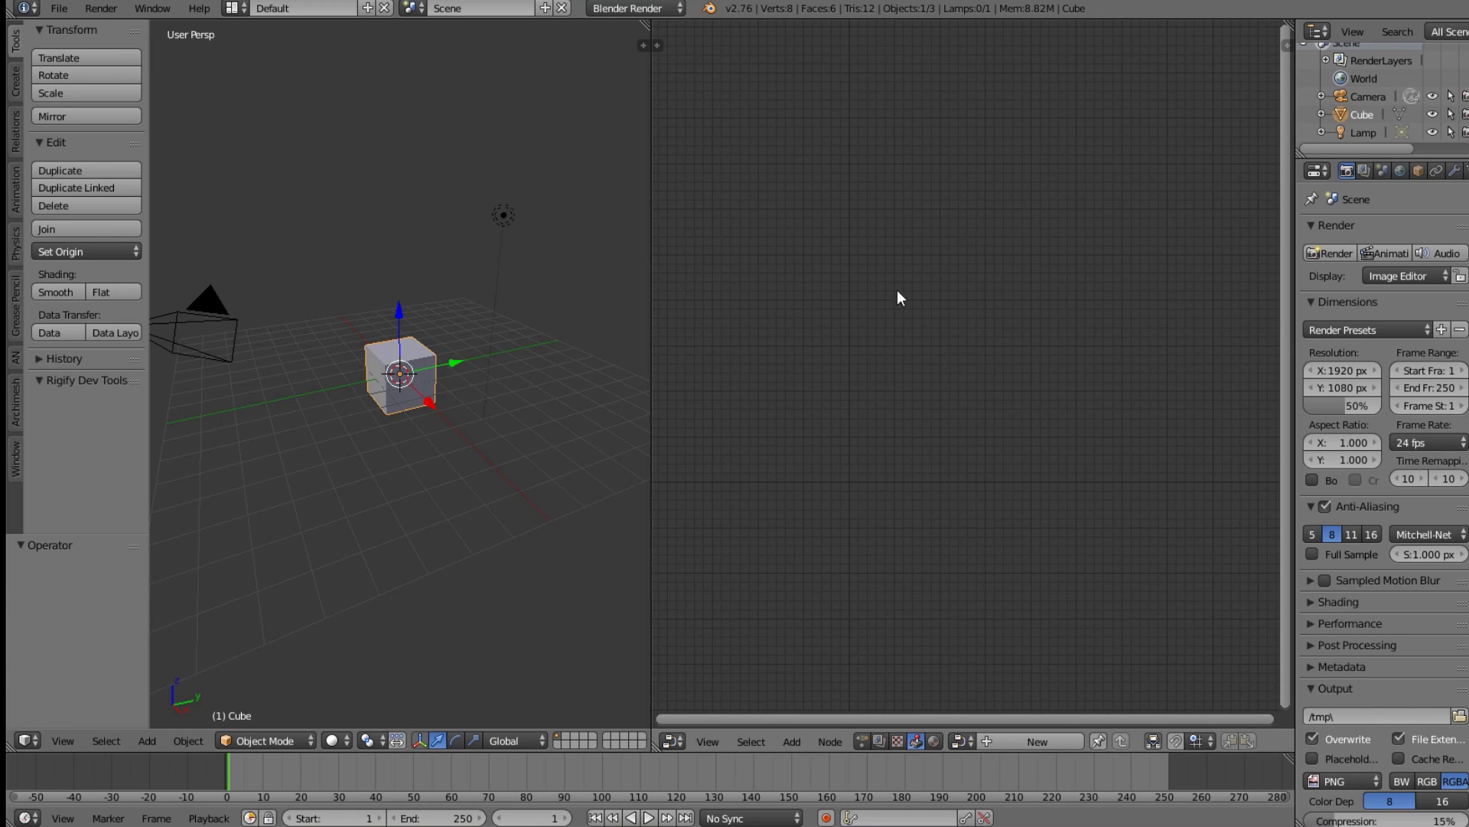
left_click(1035, 743)
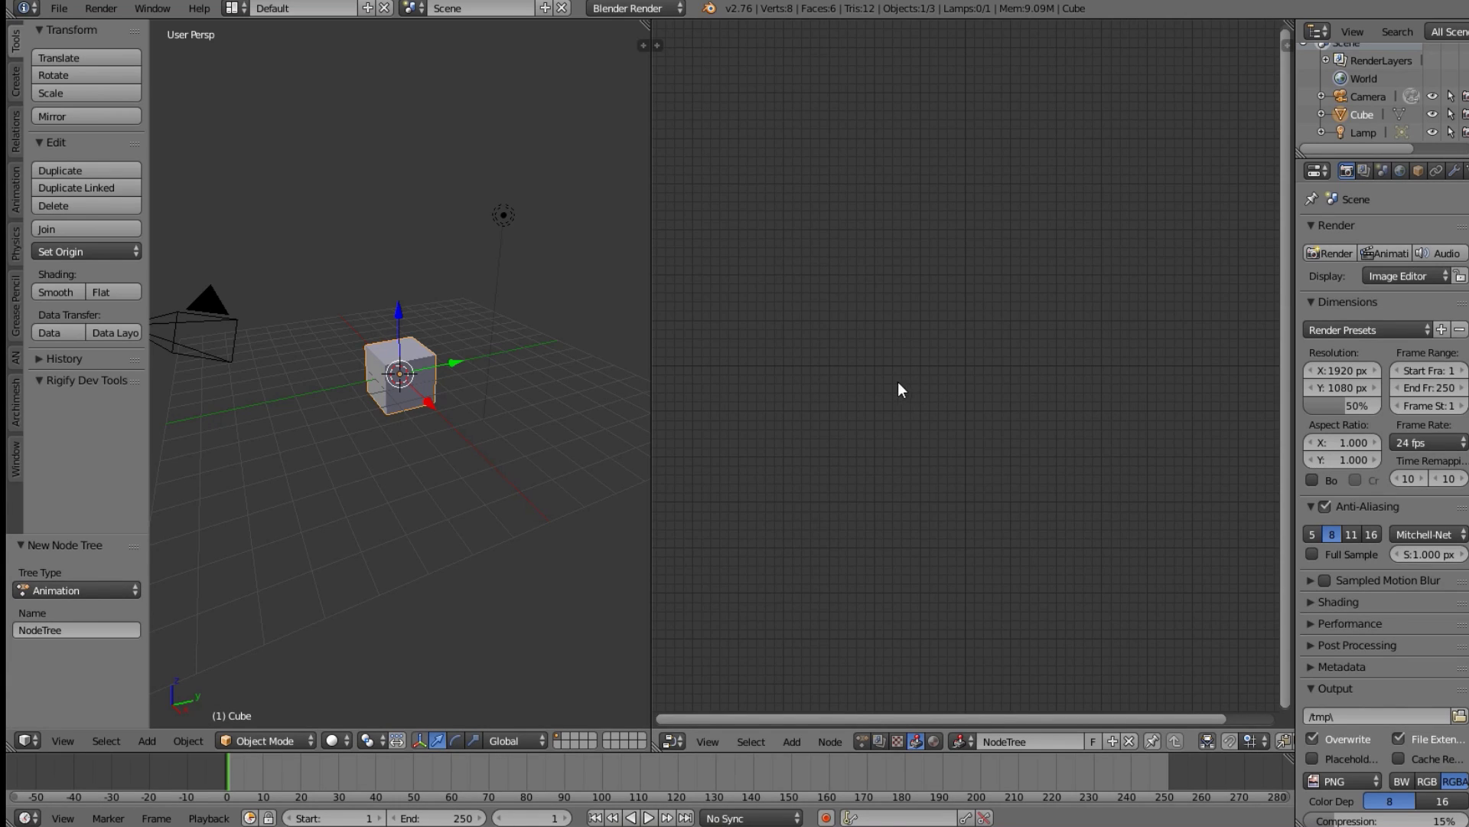
middle_click_drag(395, 401, 430, 419)
key("t")
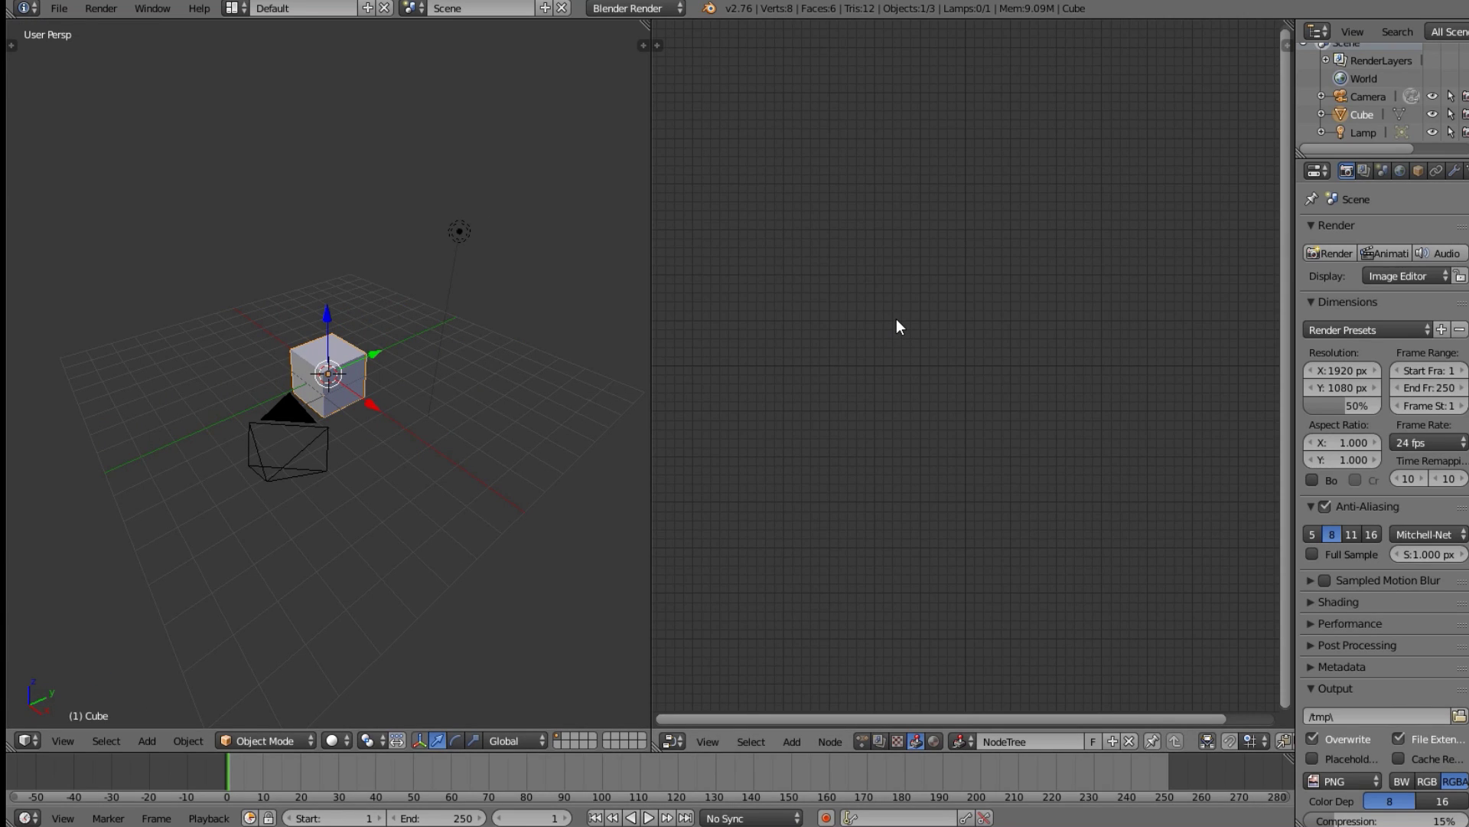
- Add an Apply Value to GameObject node to the tree and widen it so its socket labels are readable
key("shift+a")
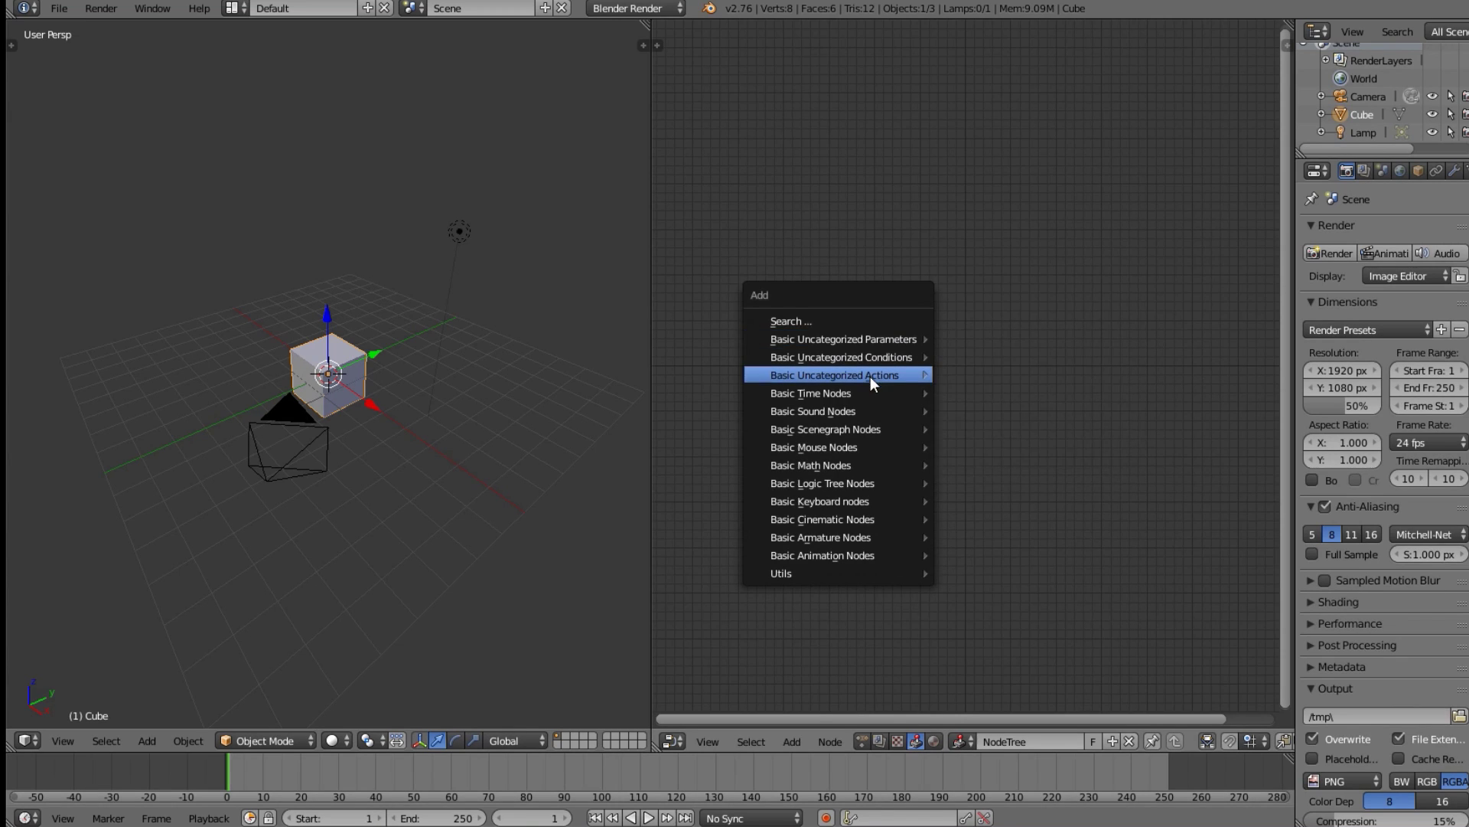
mouse_move(786, 374)
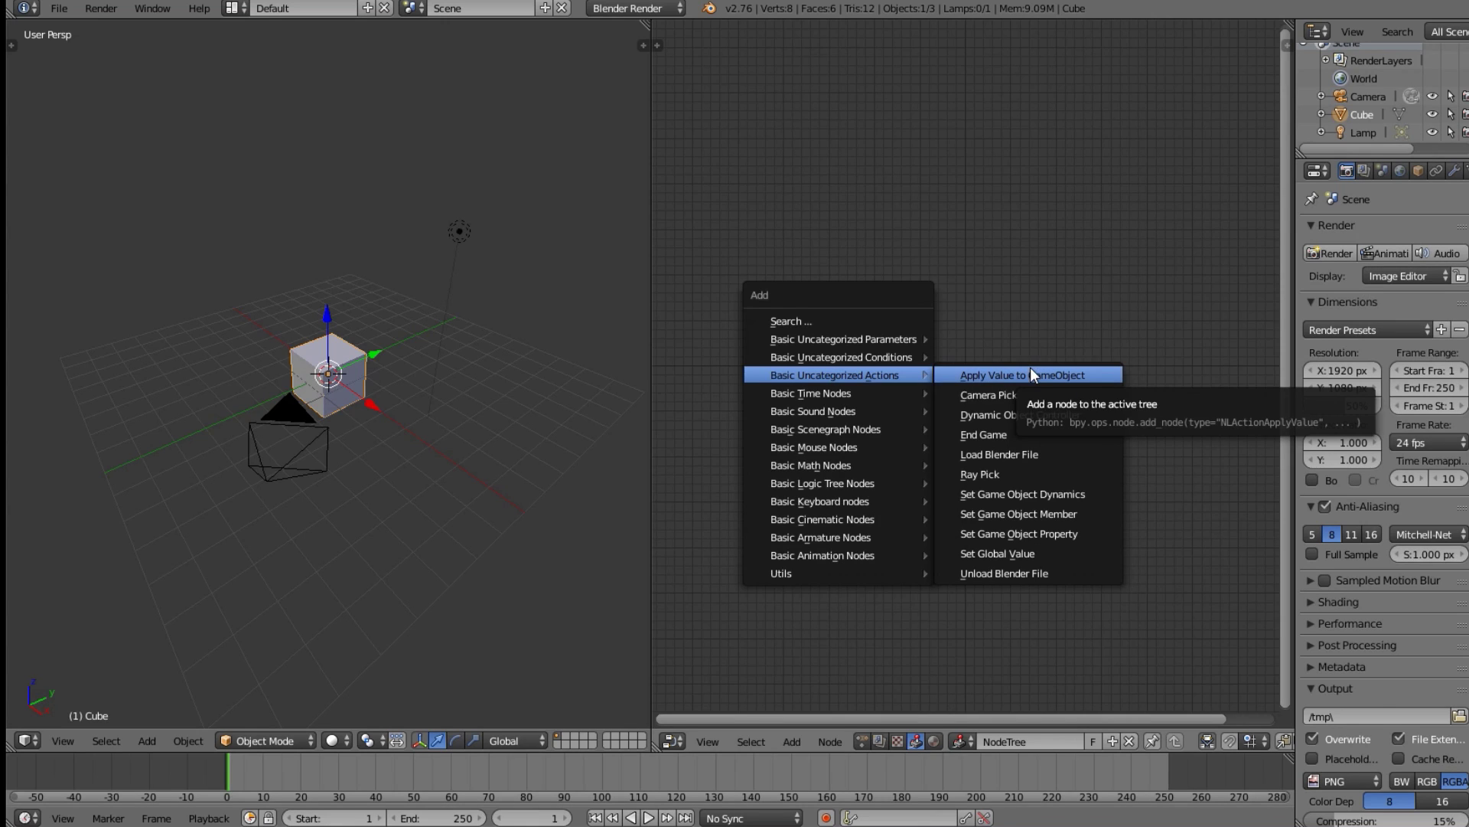
left_click(998, 375)
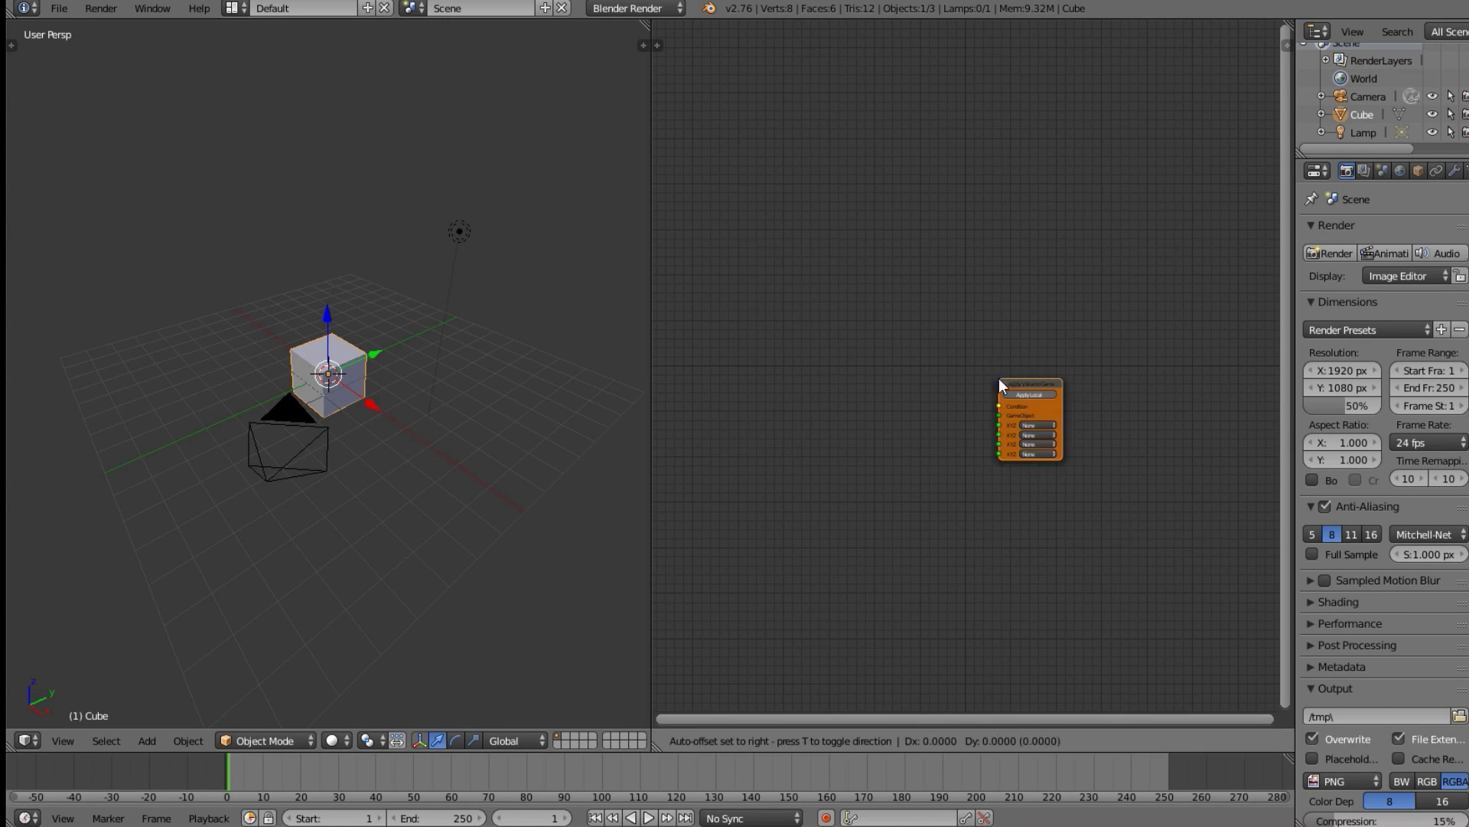
left_click(1035, 312)
scroll(1077, 305, "up", 4)
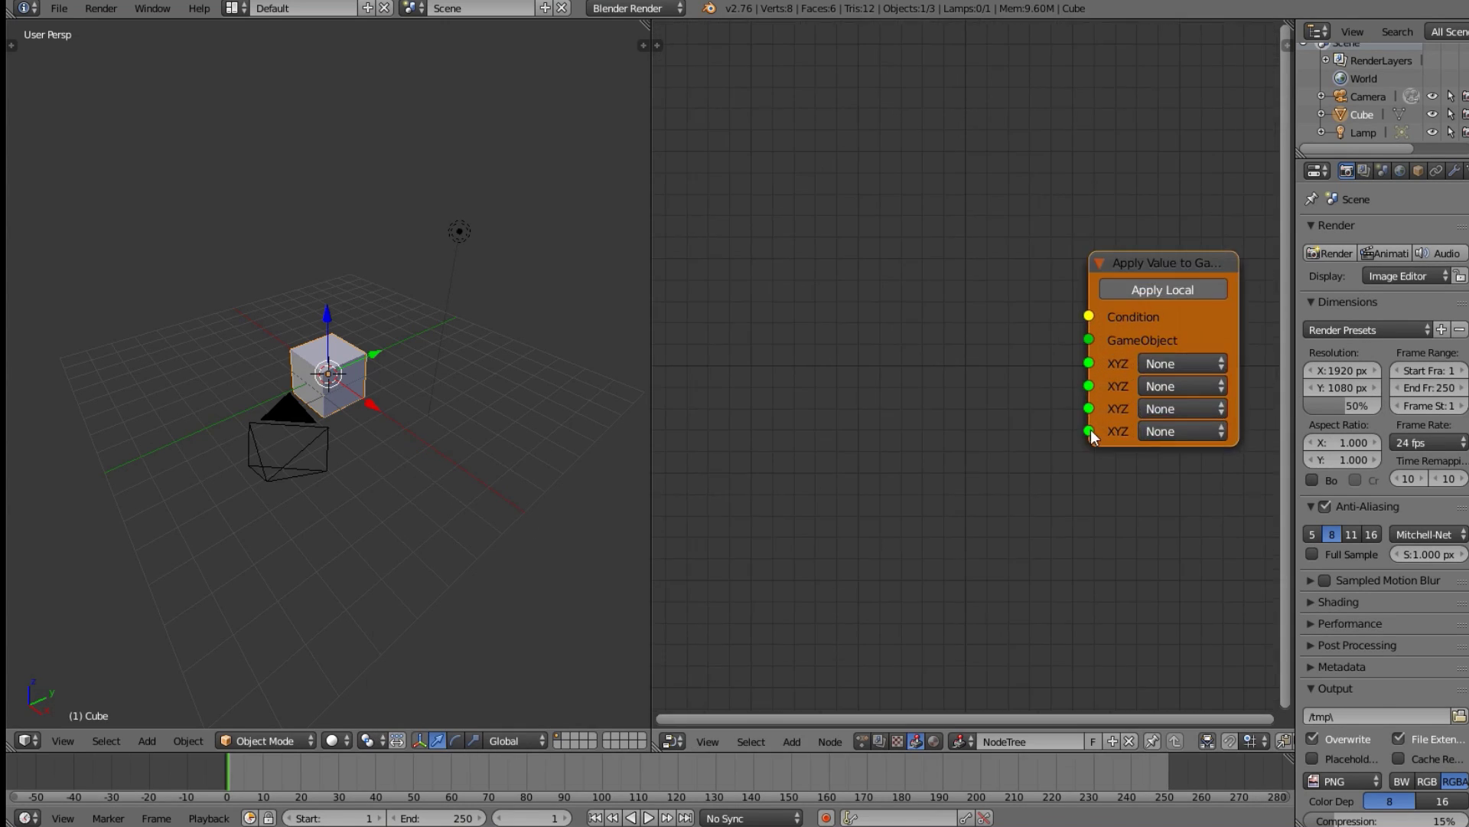
middle_click_drag(971, 418, 846, 401)
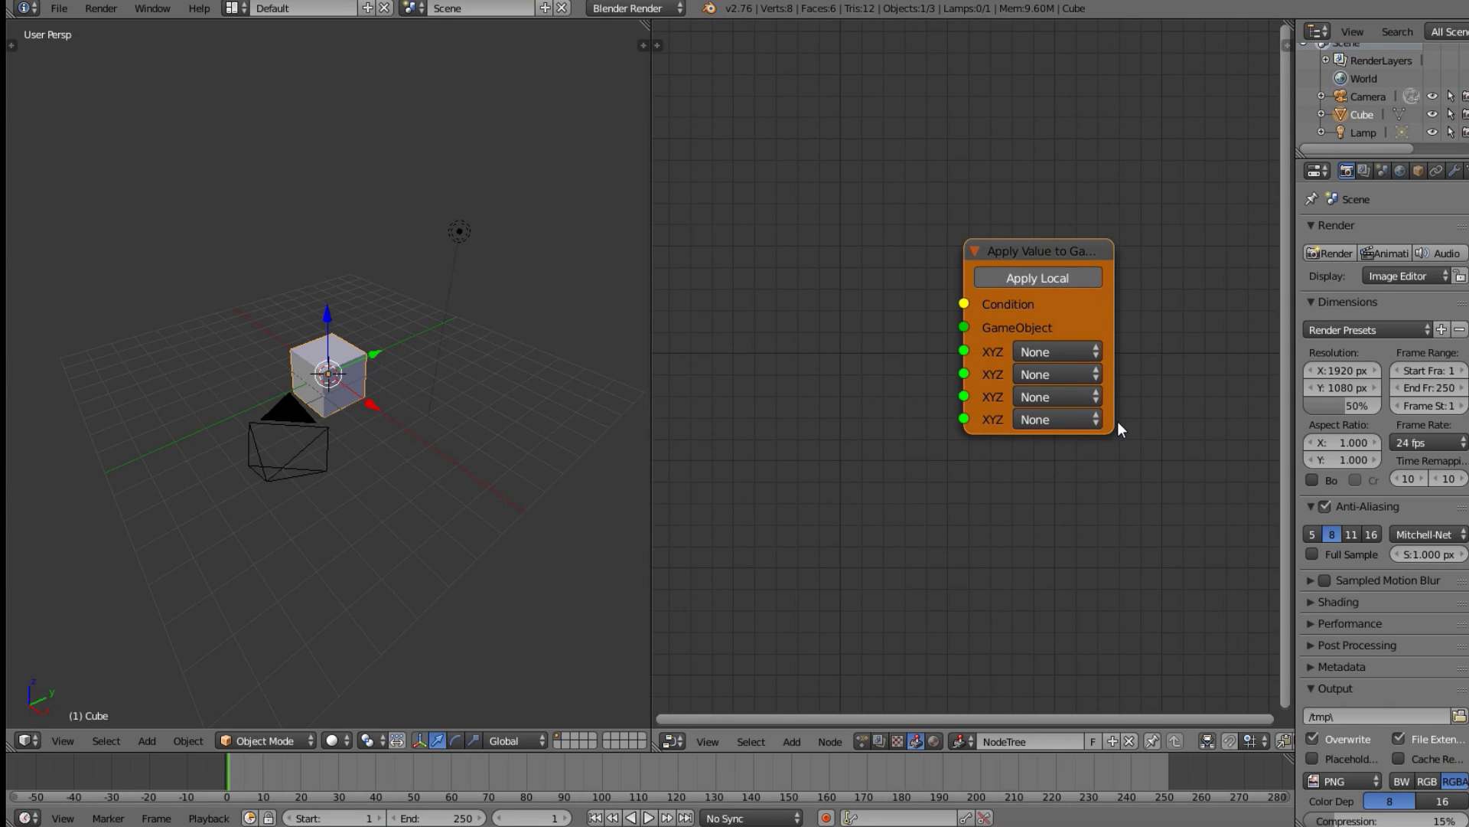
left_click_drag(1116, 417, 1275, 399)
left_click_drag(1055, 248, 988, 264)
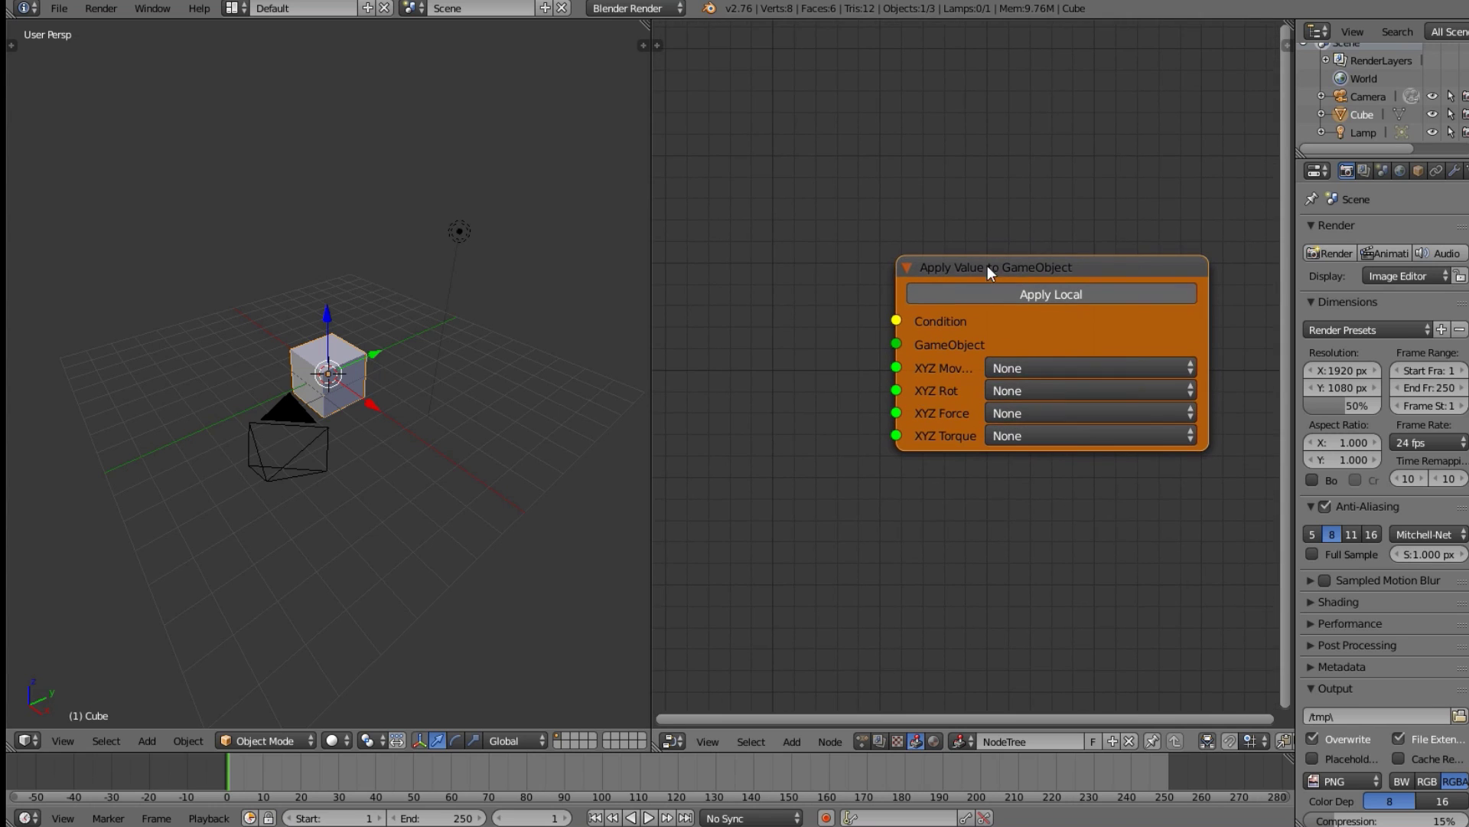
- Set the node's XYZ movement input to the Vector type with the value 1,0,0
scroll(957, 398, "down", 2)
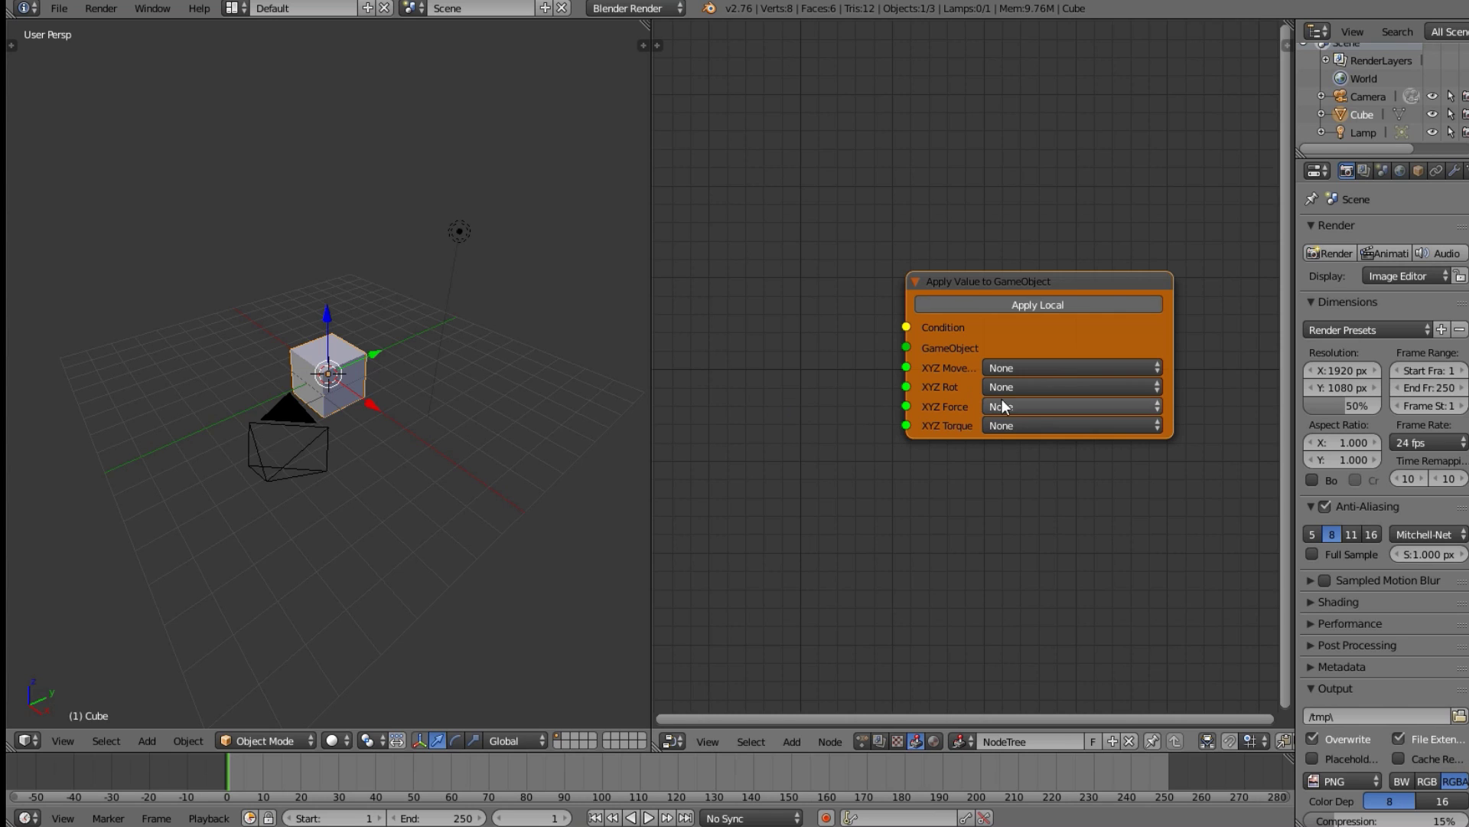
scroll(939, 384, "up", 3)
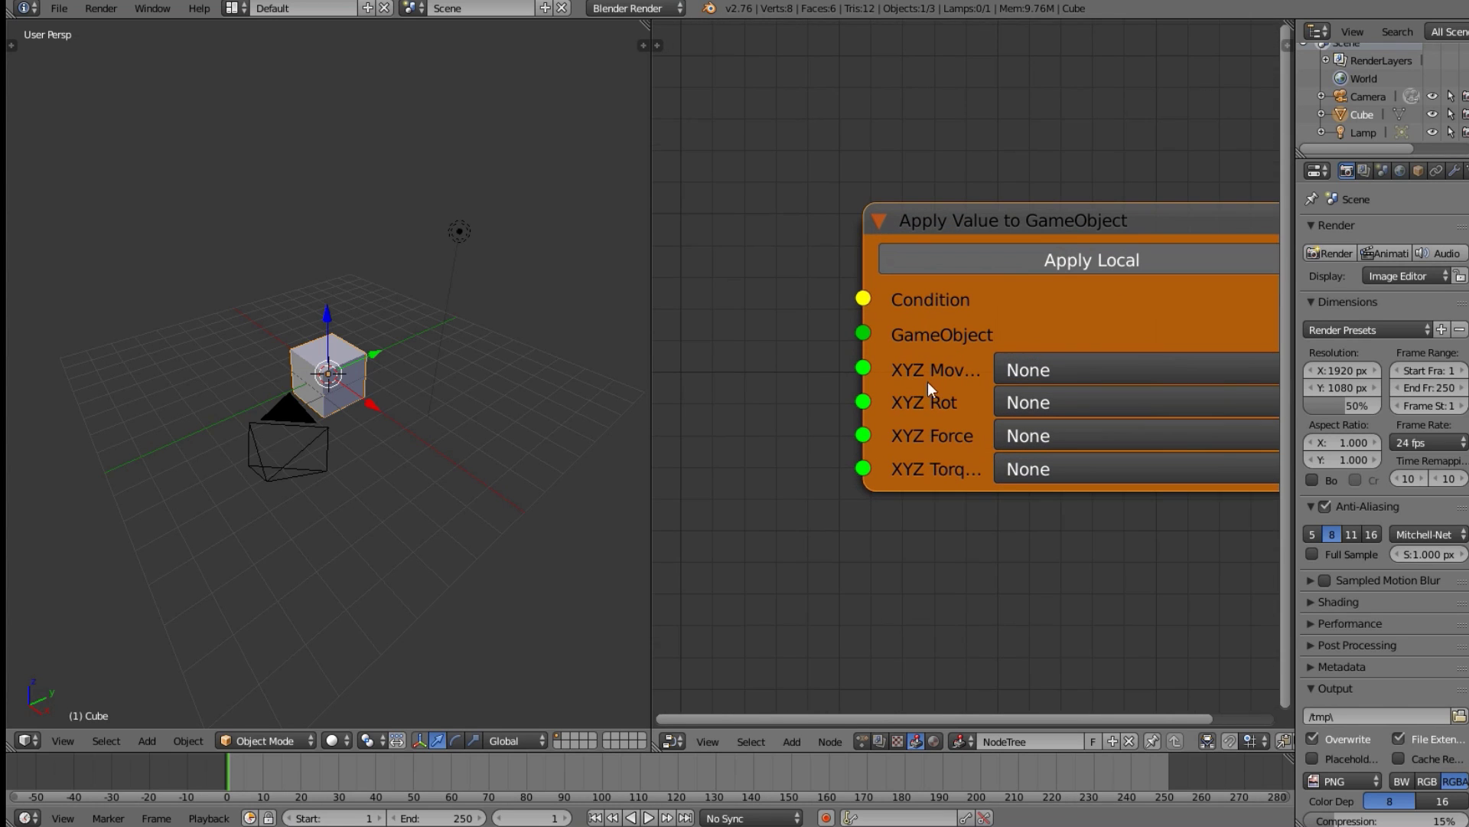
scroll(978, 410, "down", 1)
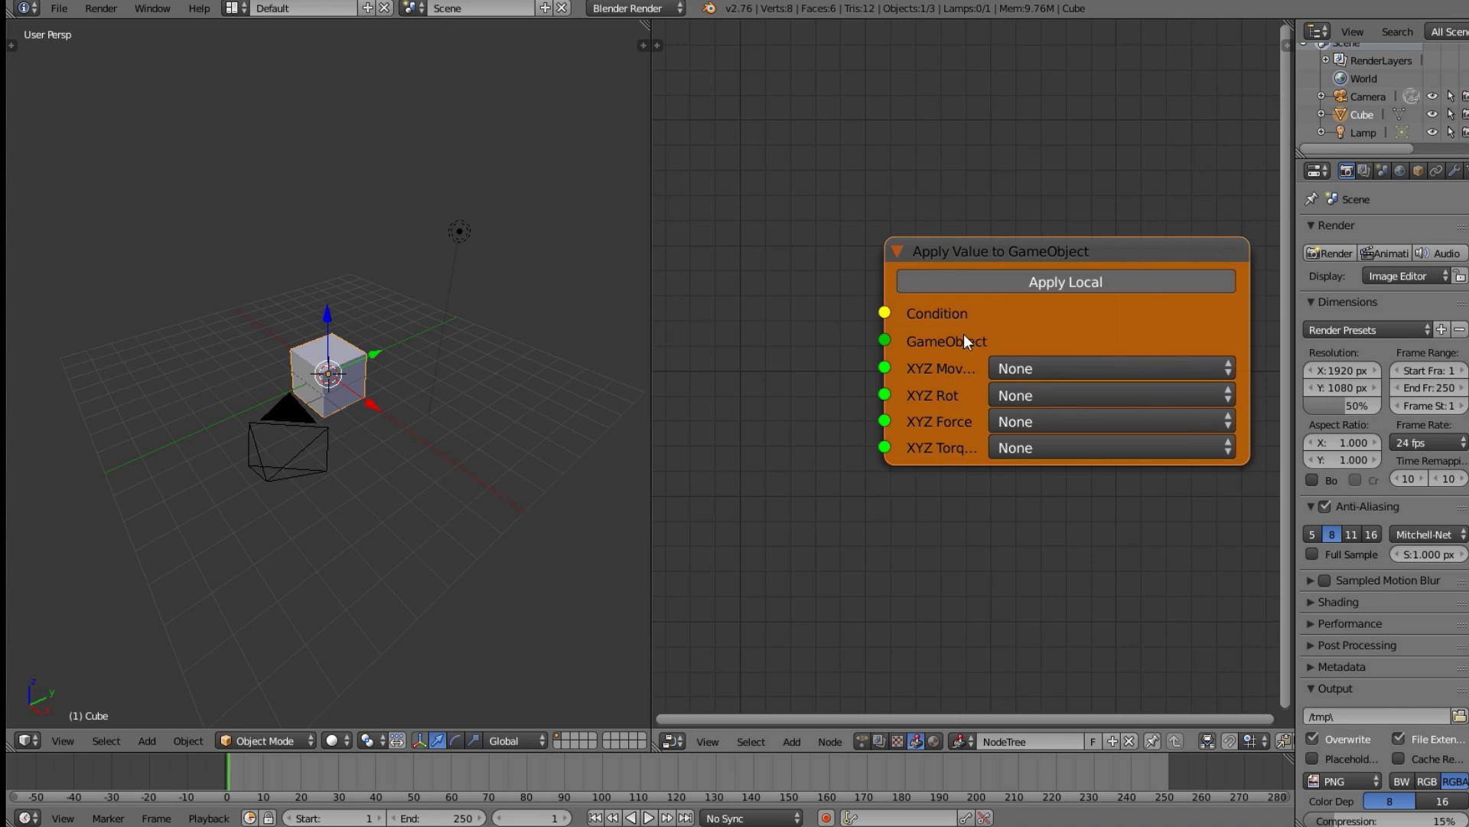
left_click(1044, 372)
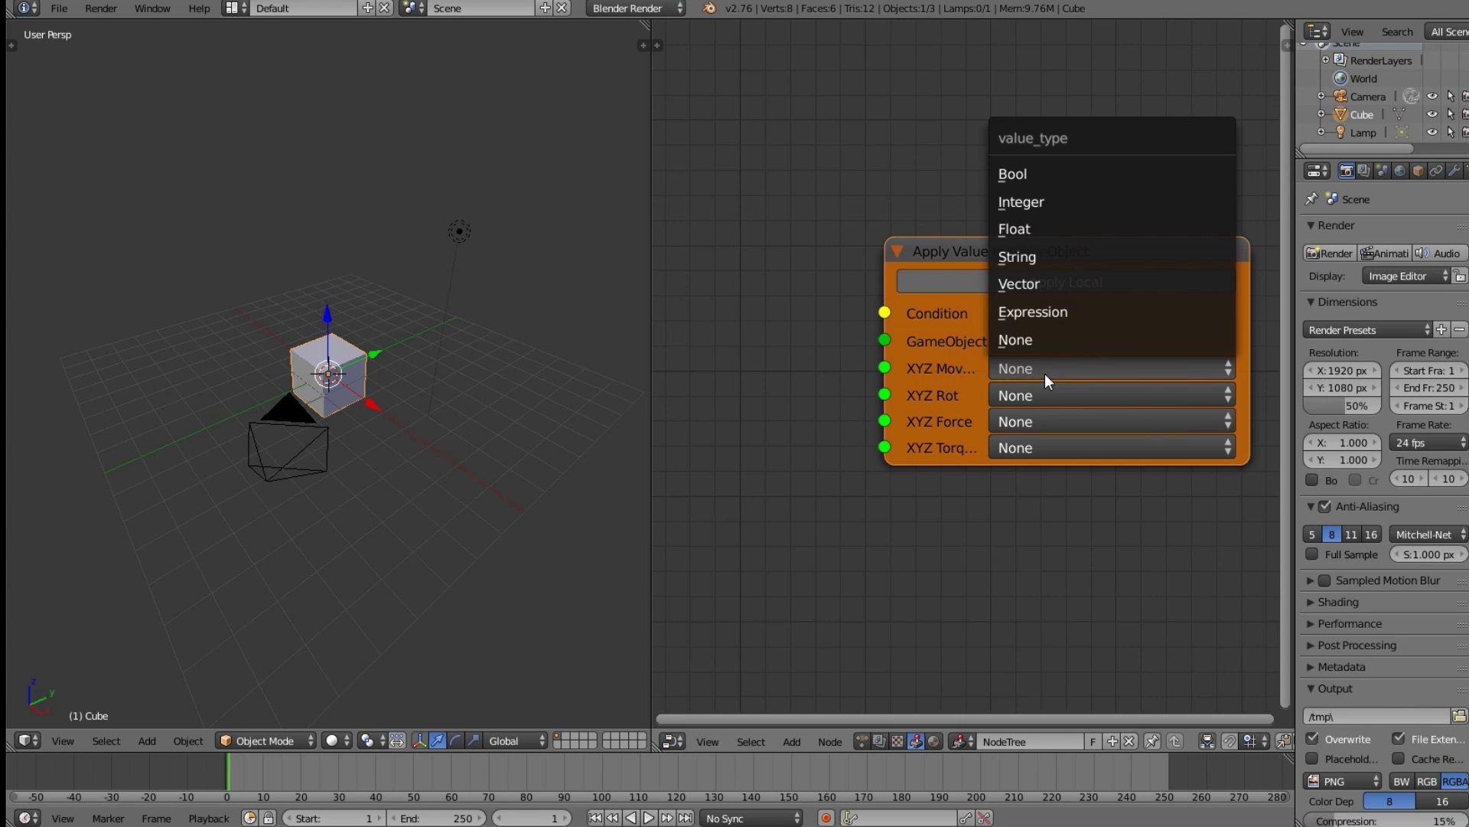
left_click(1176, 285)
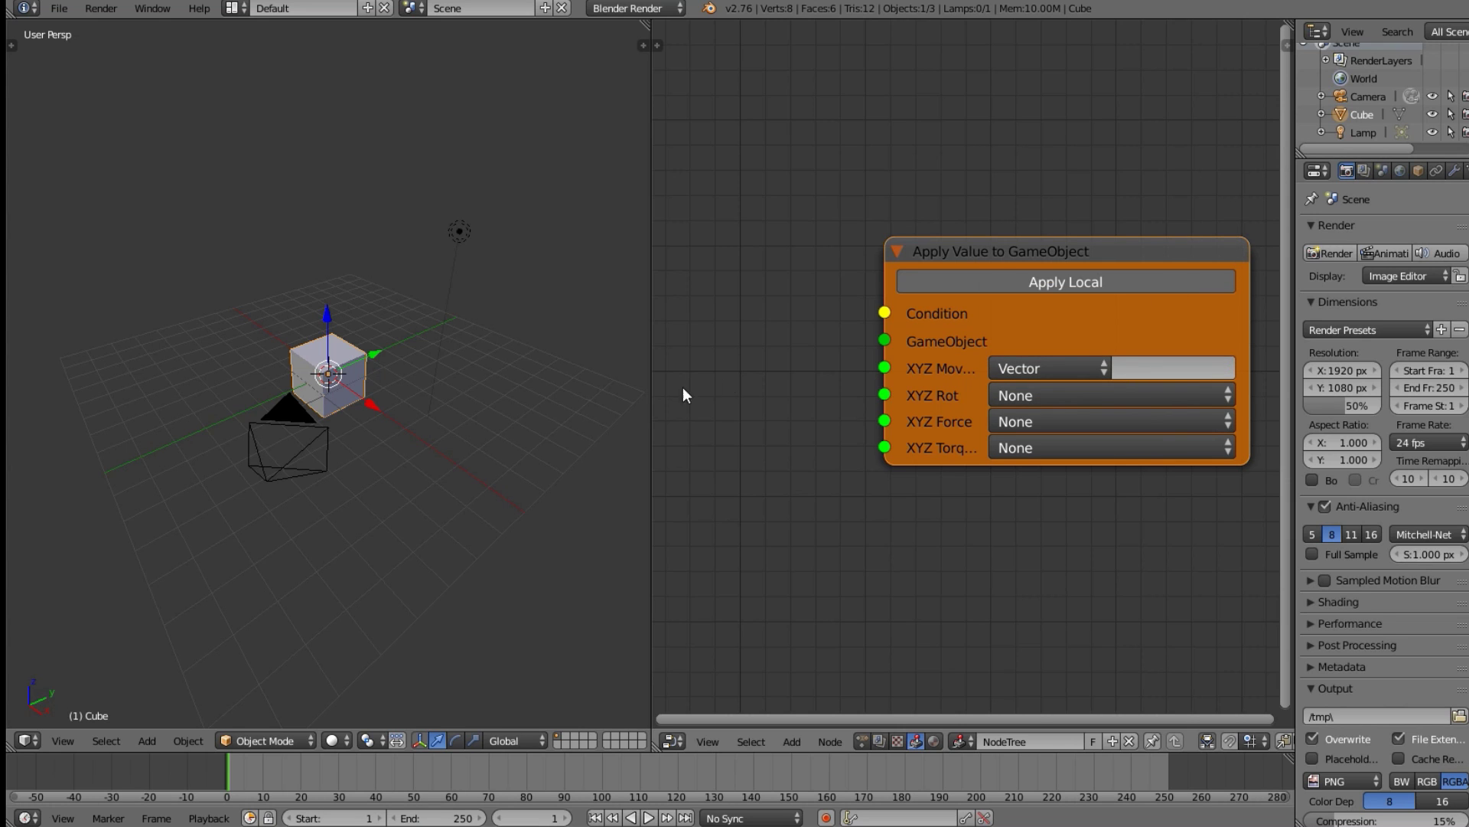
scroll(352, 360, "up", 3)
middle_click_drag(306, 383, 459, 352)
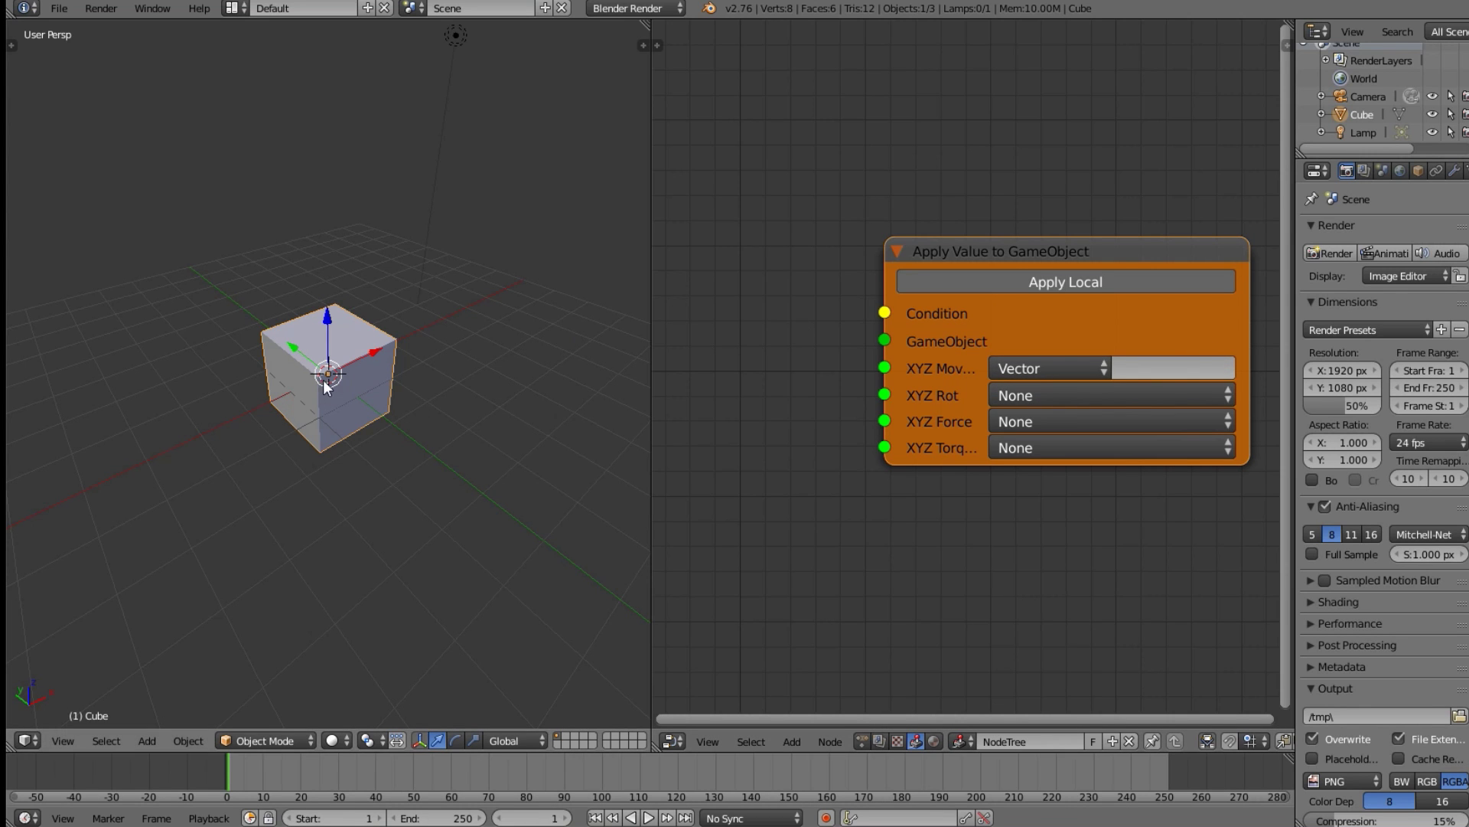
middle_click_drag(476, 387, 629, 382)
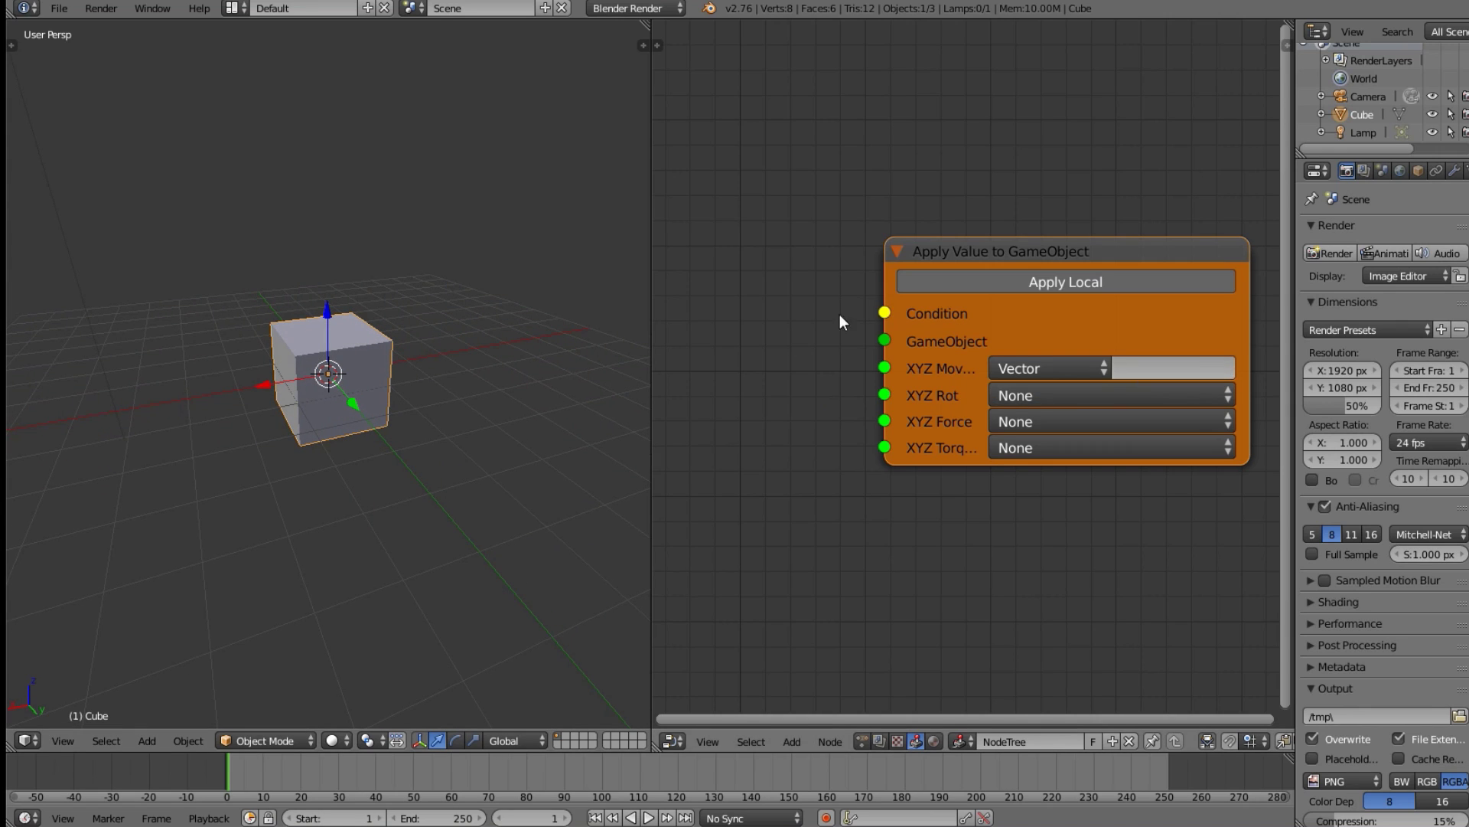
left_click(1173, 367)
type("1,0,0")
key("Return")
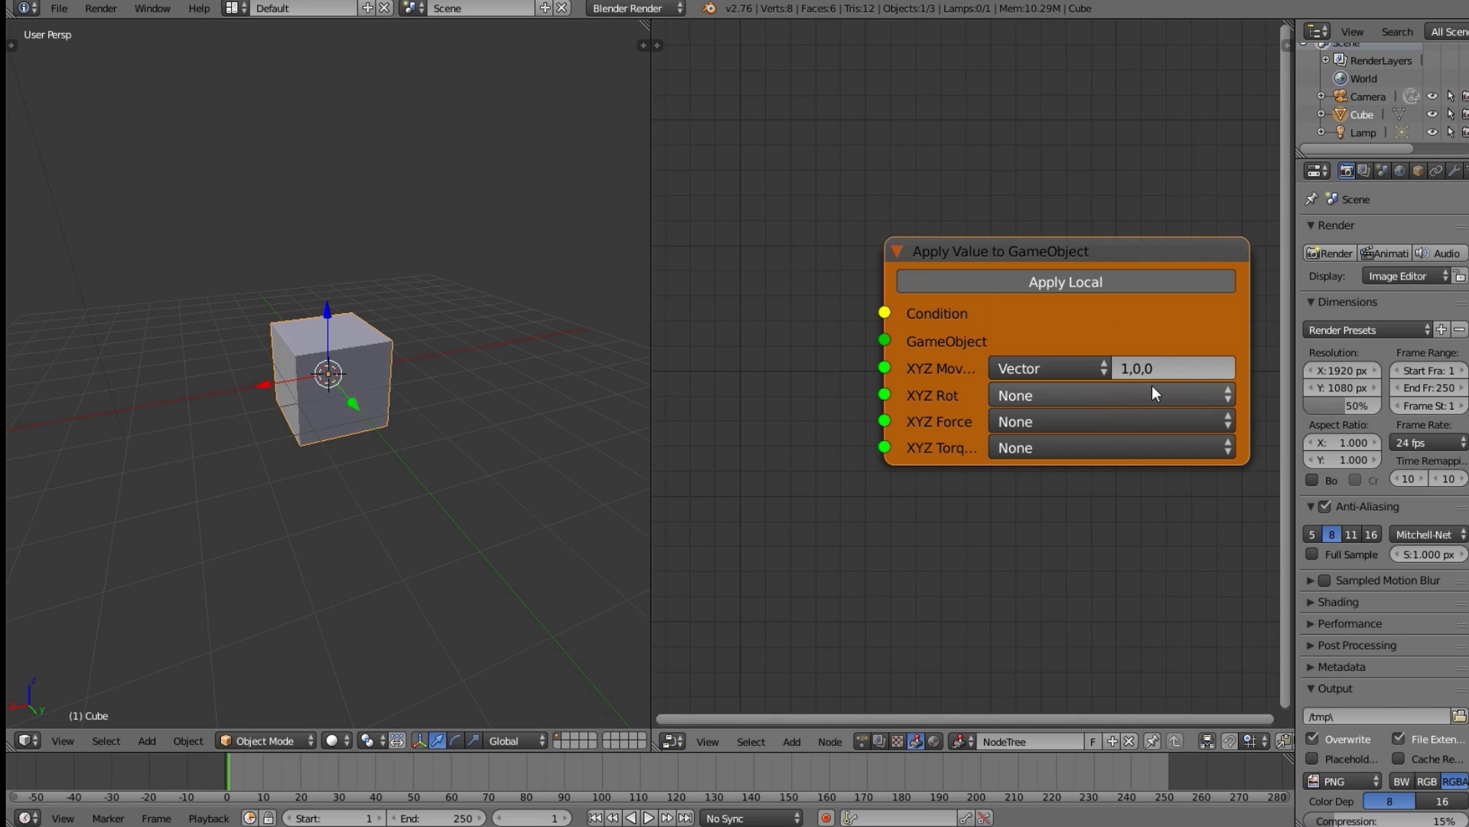
left_click(1120, 365)
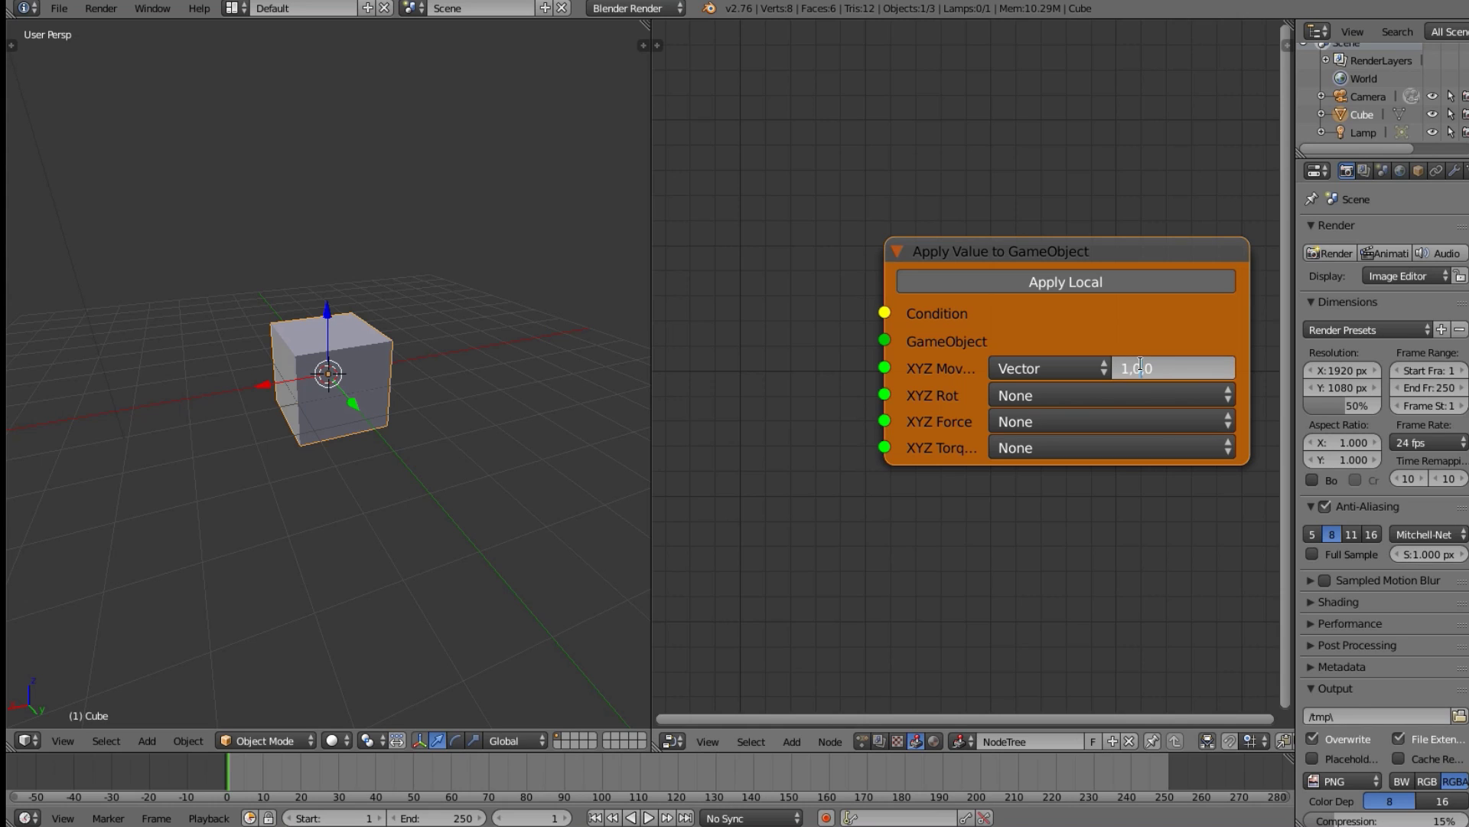
key("Return")
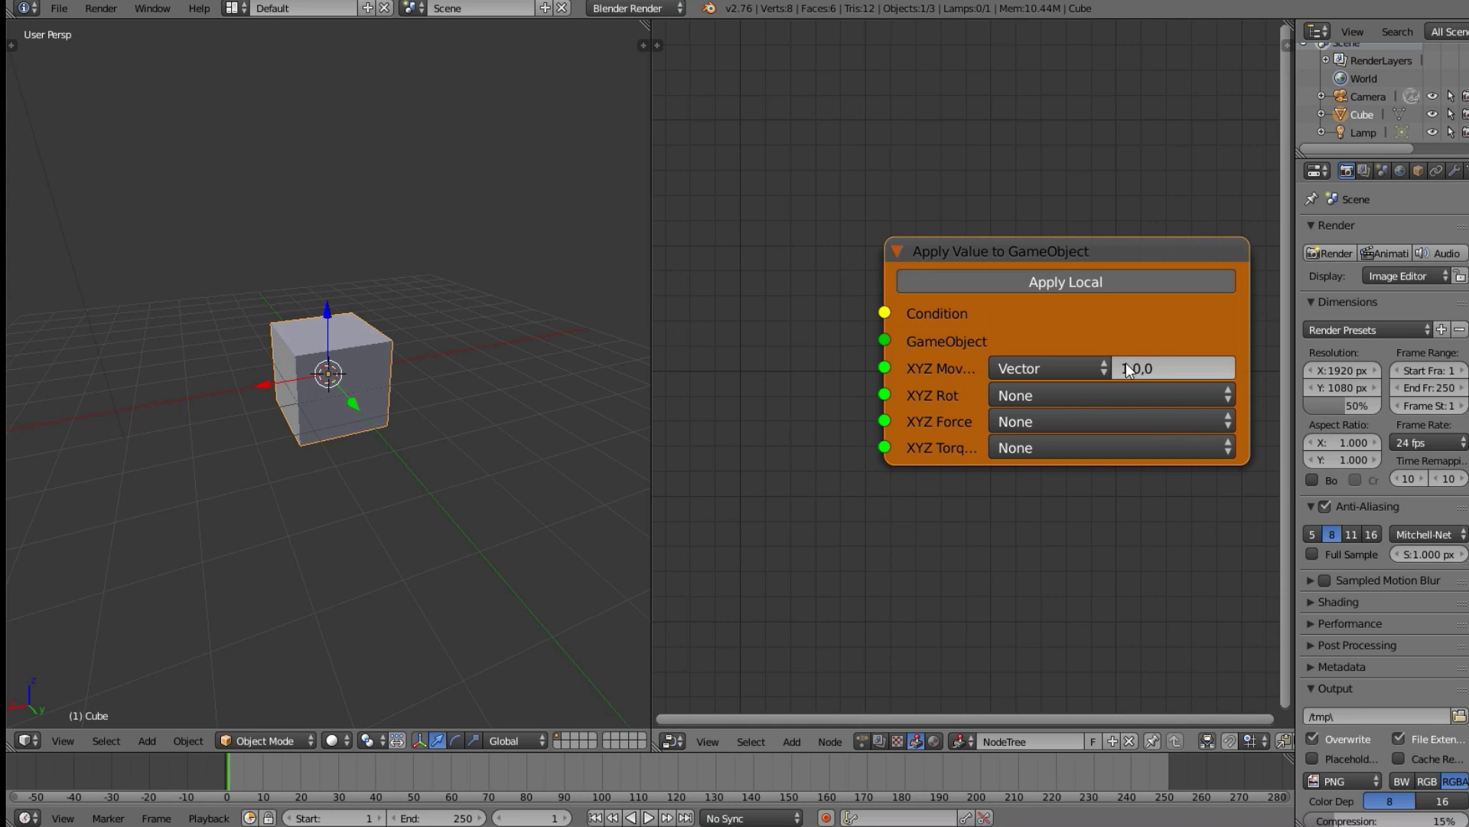
left_click(1125, 369)
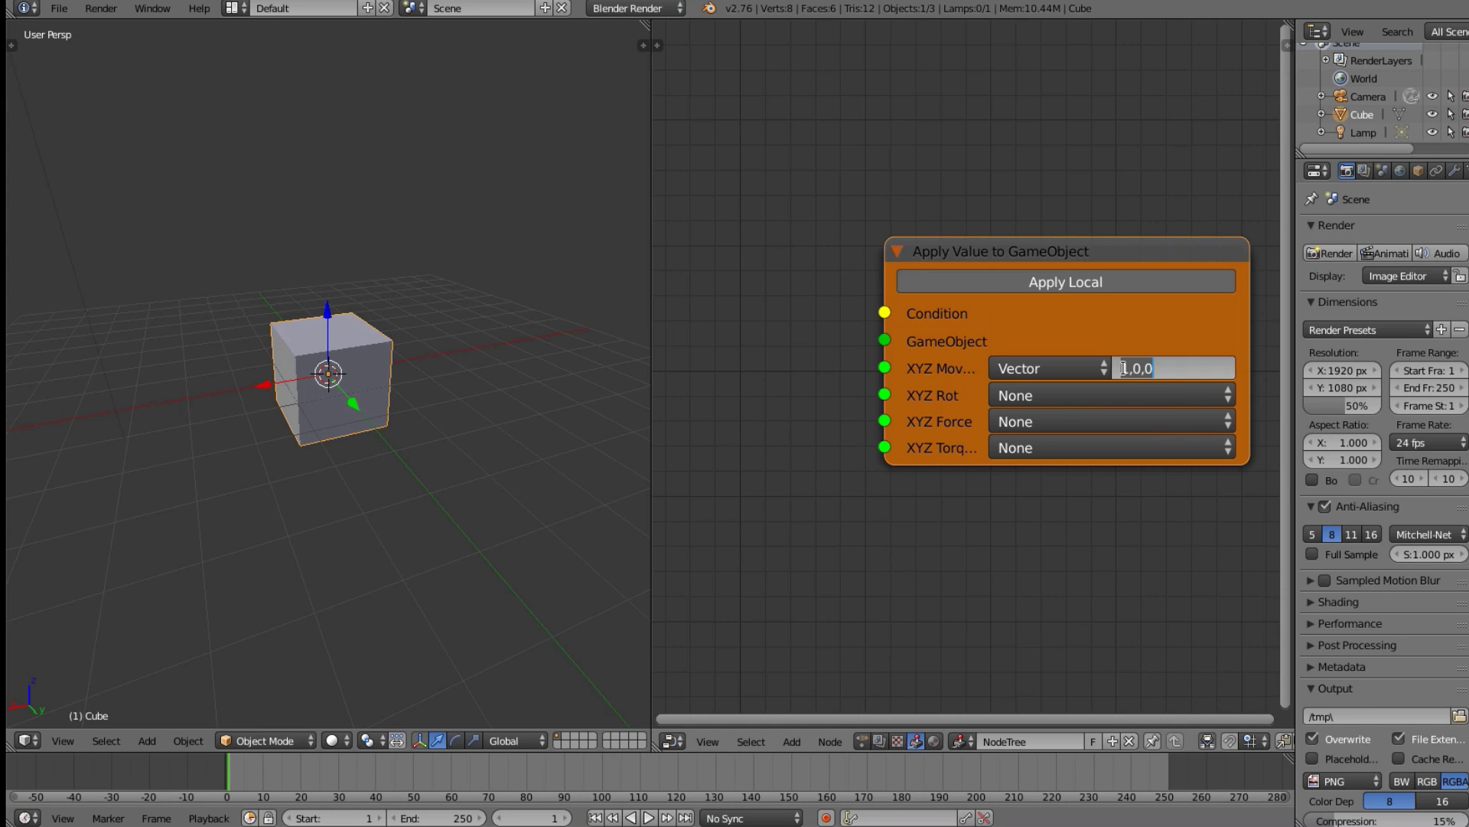
key("Home")
key("Return")
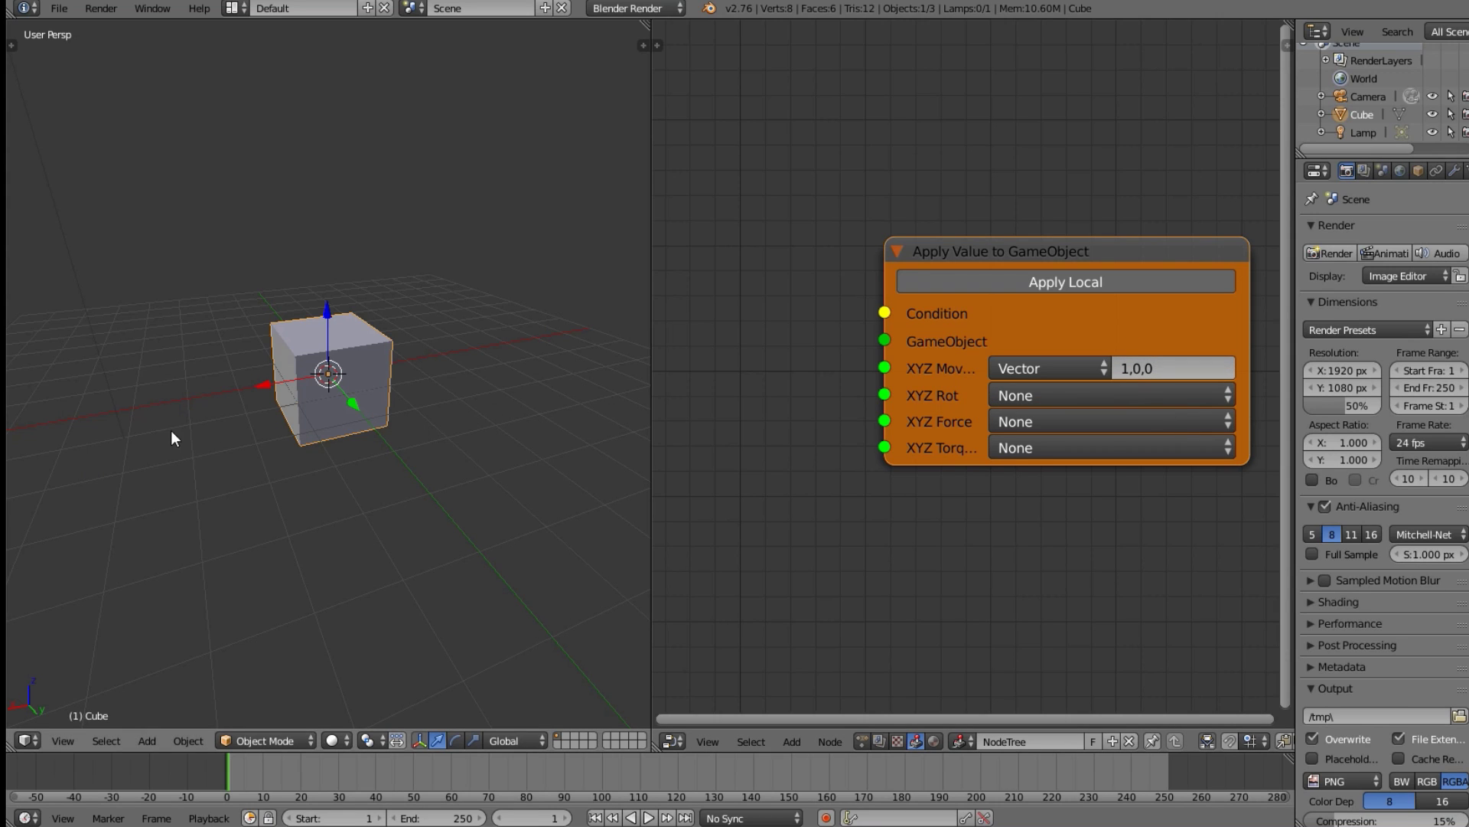
scroll(332, 428, "up", 2)
middle_click_drag(369, 429, 525, 440)
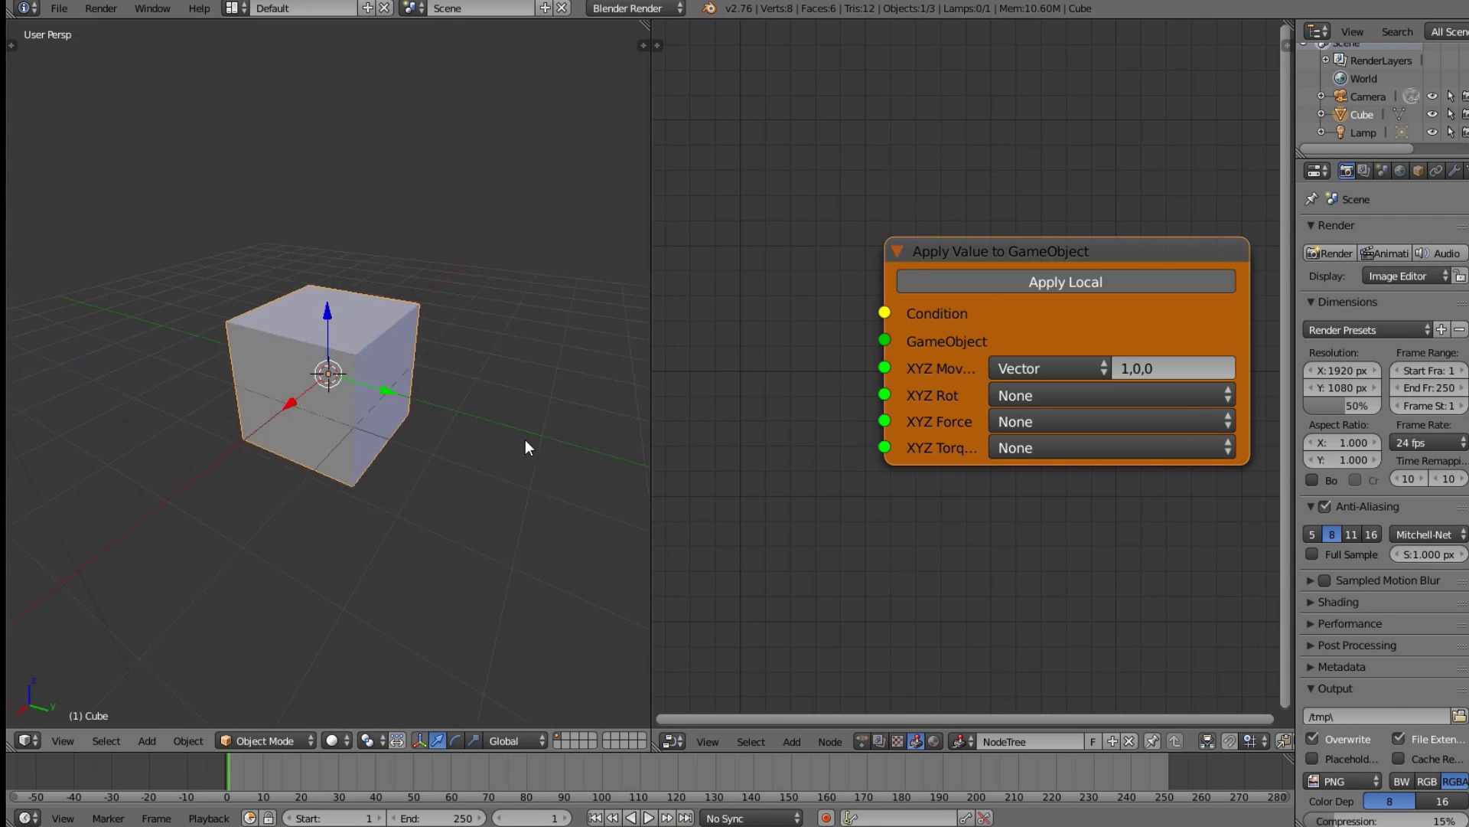
middle_click_drag(605, 366, 552, 370)
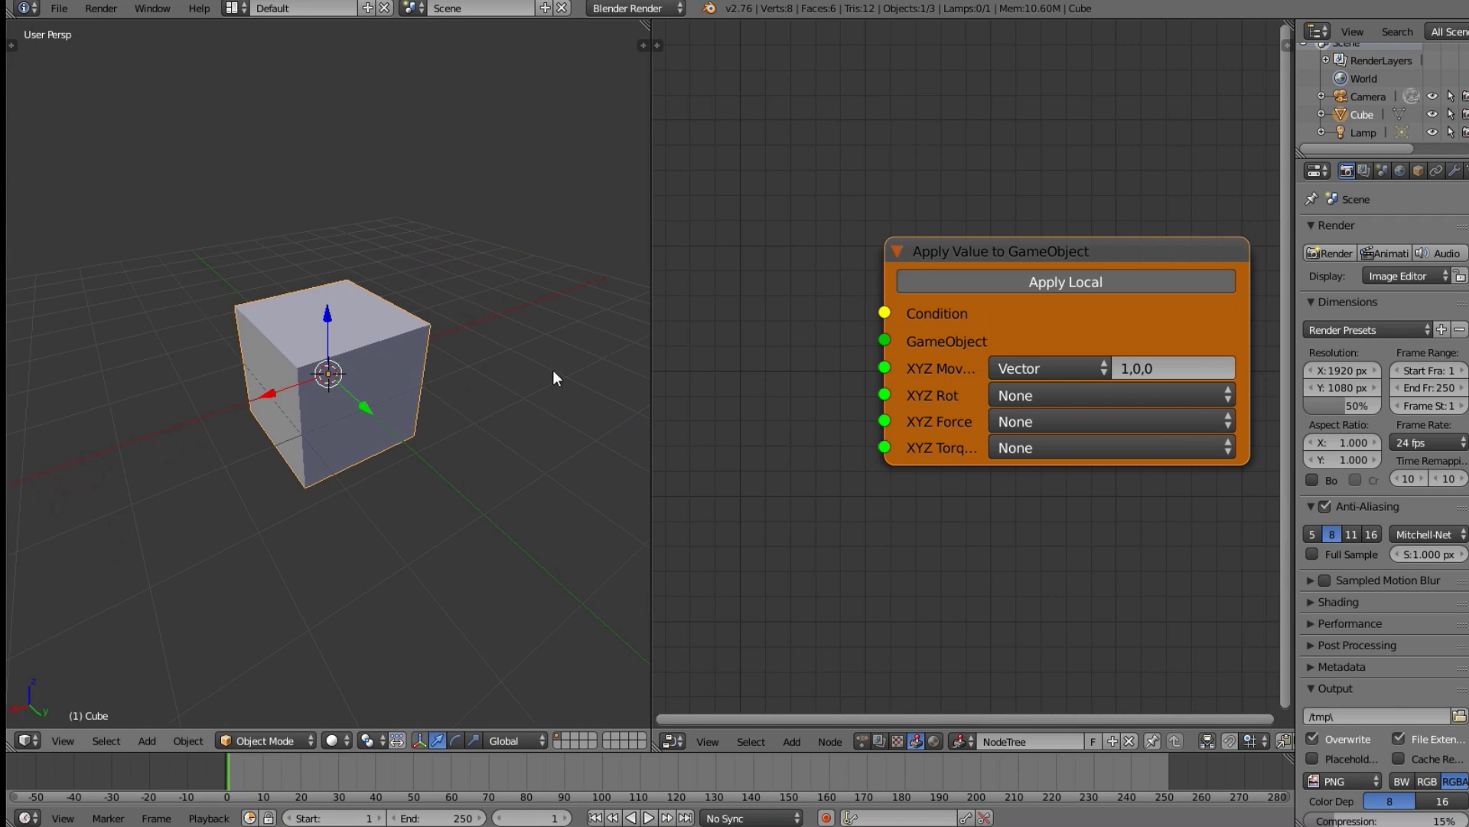
left_click(1131, 370)
key("Return")
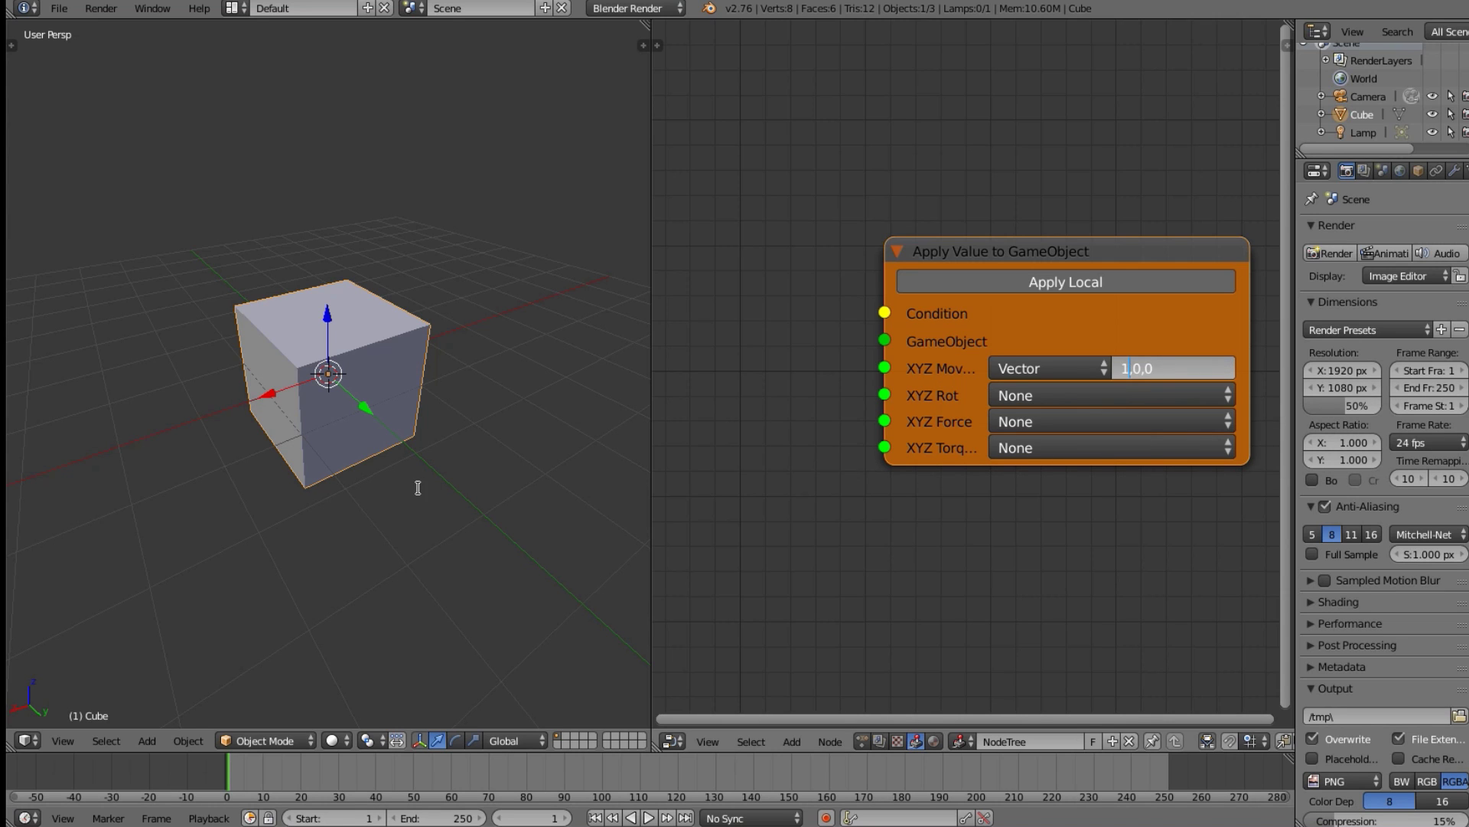
- Examine the cube's axis directions in the 3D view against the components of the node's XYZ movement vector
middle_click_drag(406, 490, 450, 349)
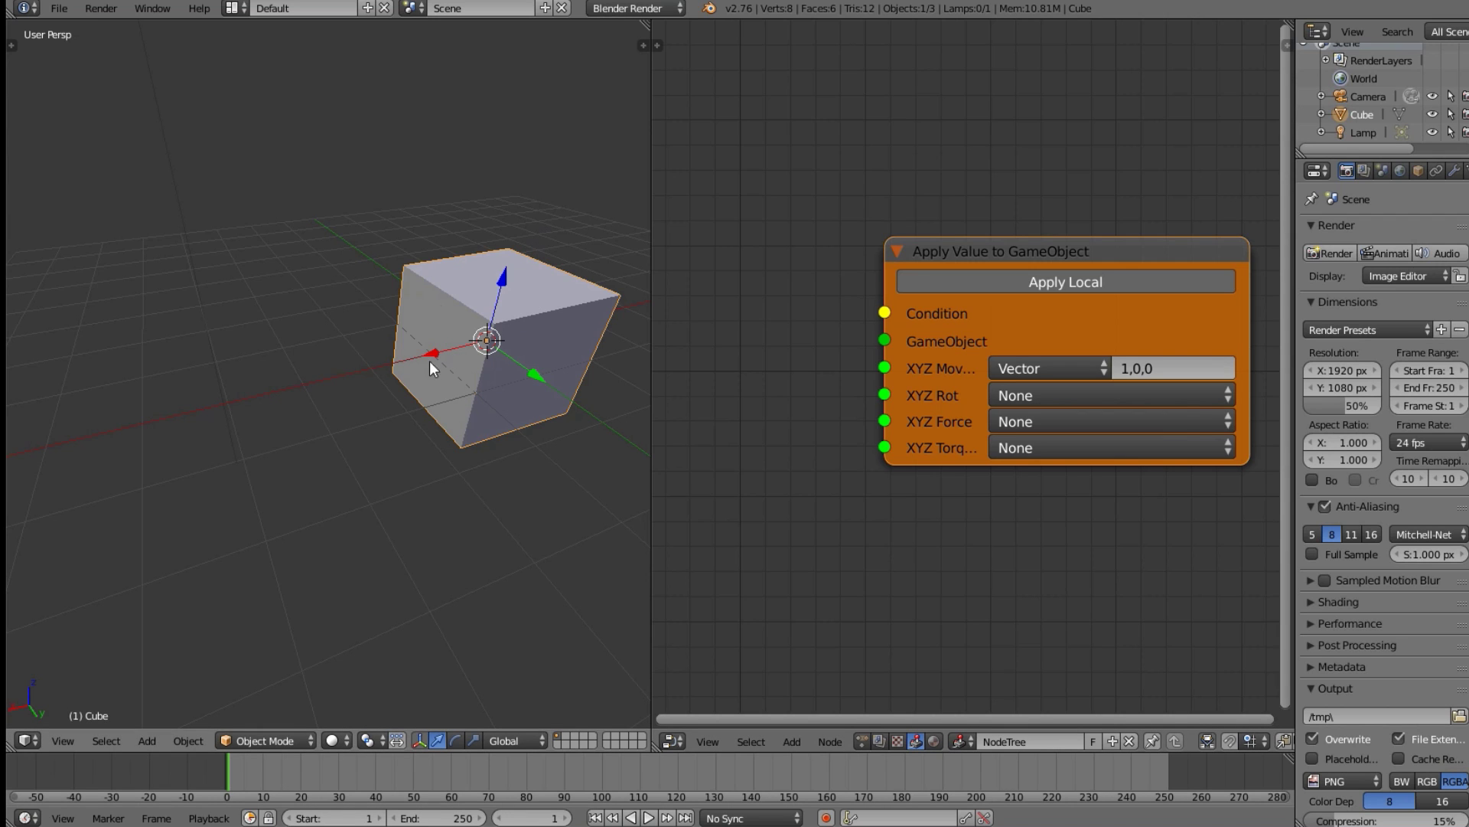
middle_click_drag(455, 370, 526, 328)
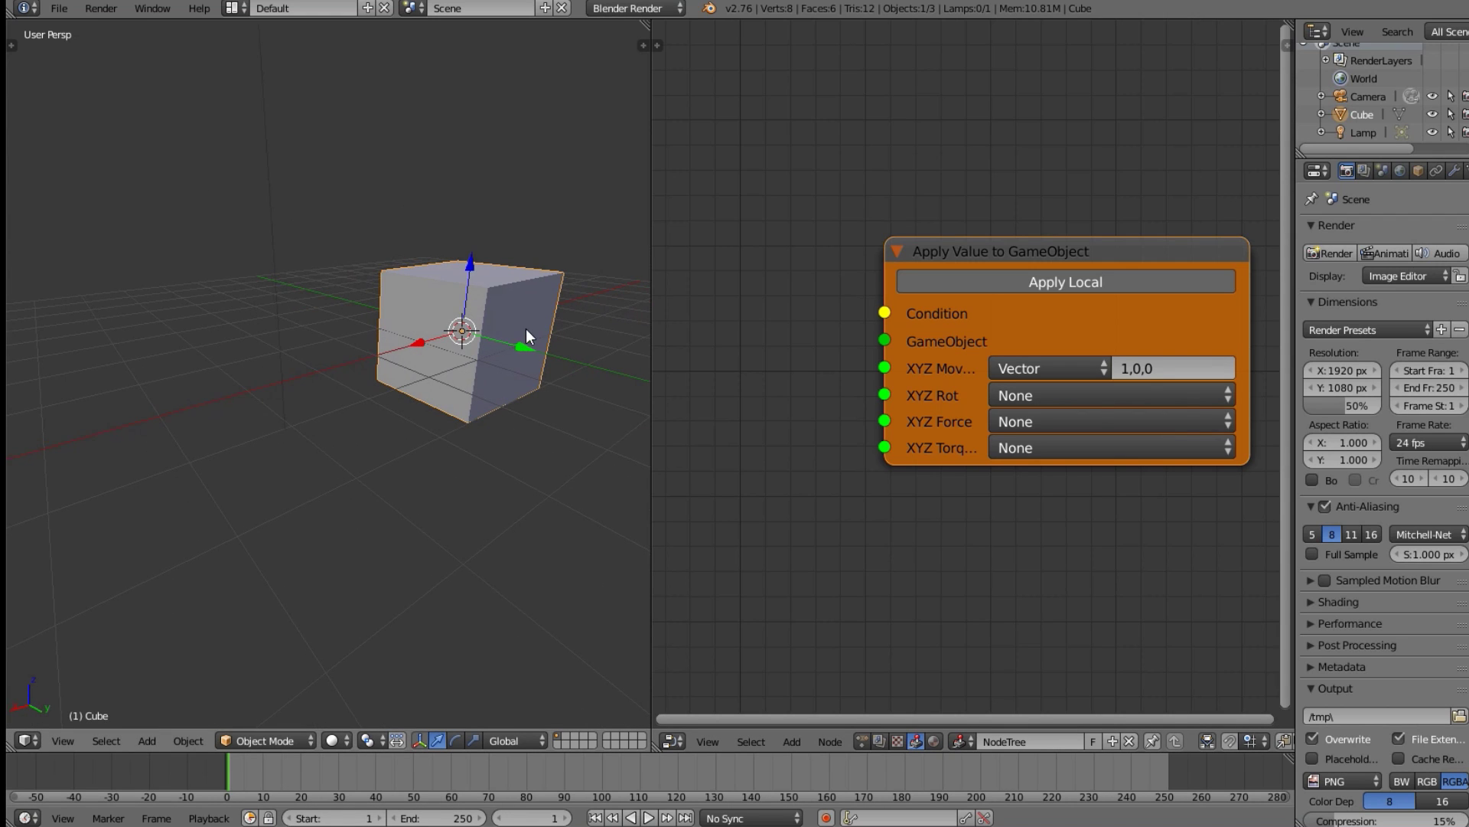
scroll(499, 370, "down", 2)
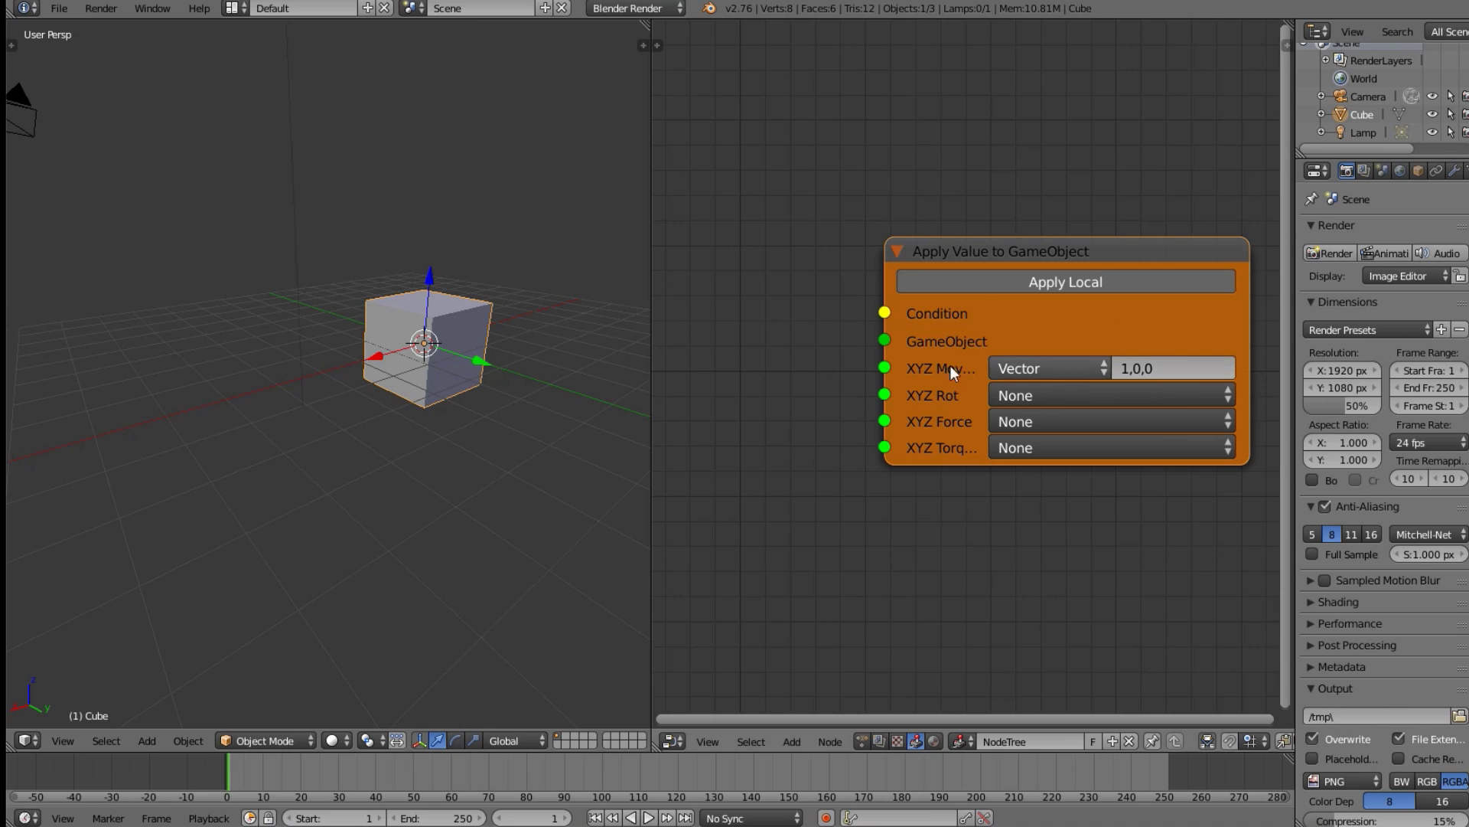
middle_click_drag(412, 368, 440, 360)
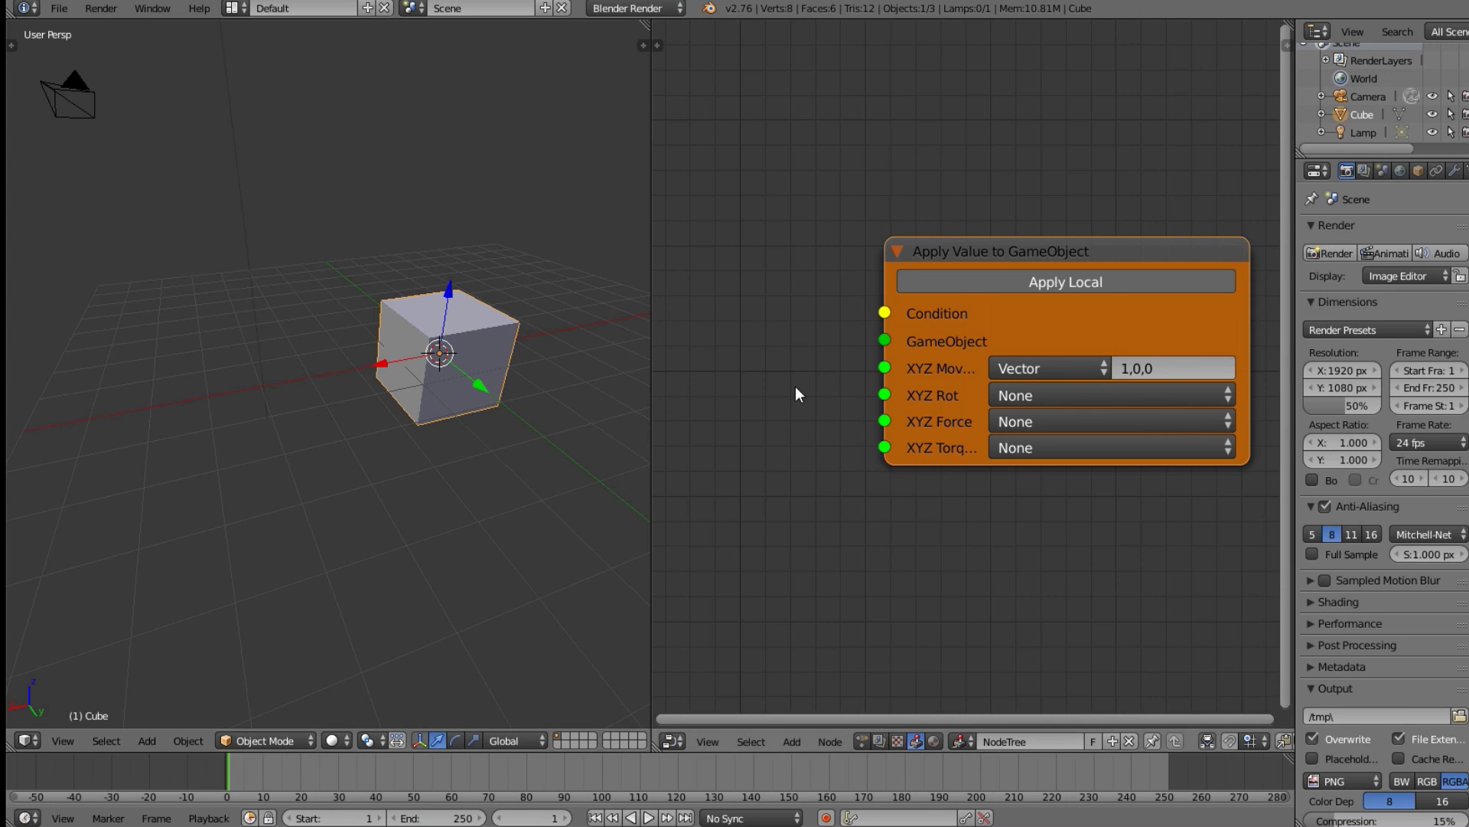
left_click(1126, 381)
key("Home")
key("ctrl+a")
left_click_drag(1119, 368, 1126, 368)
key("Return")
scroll(793, 414, "down", 1)
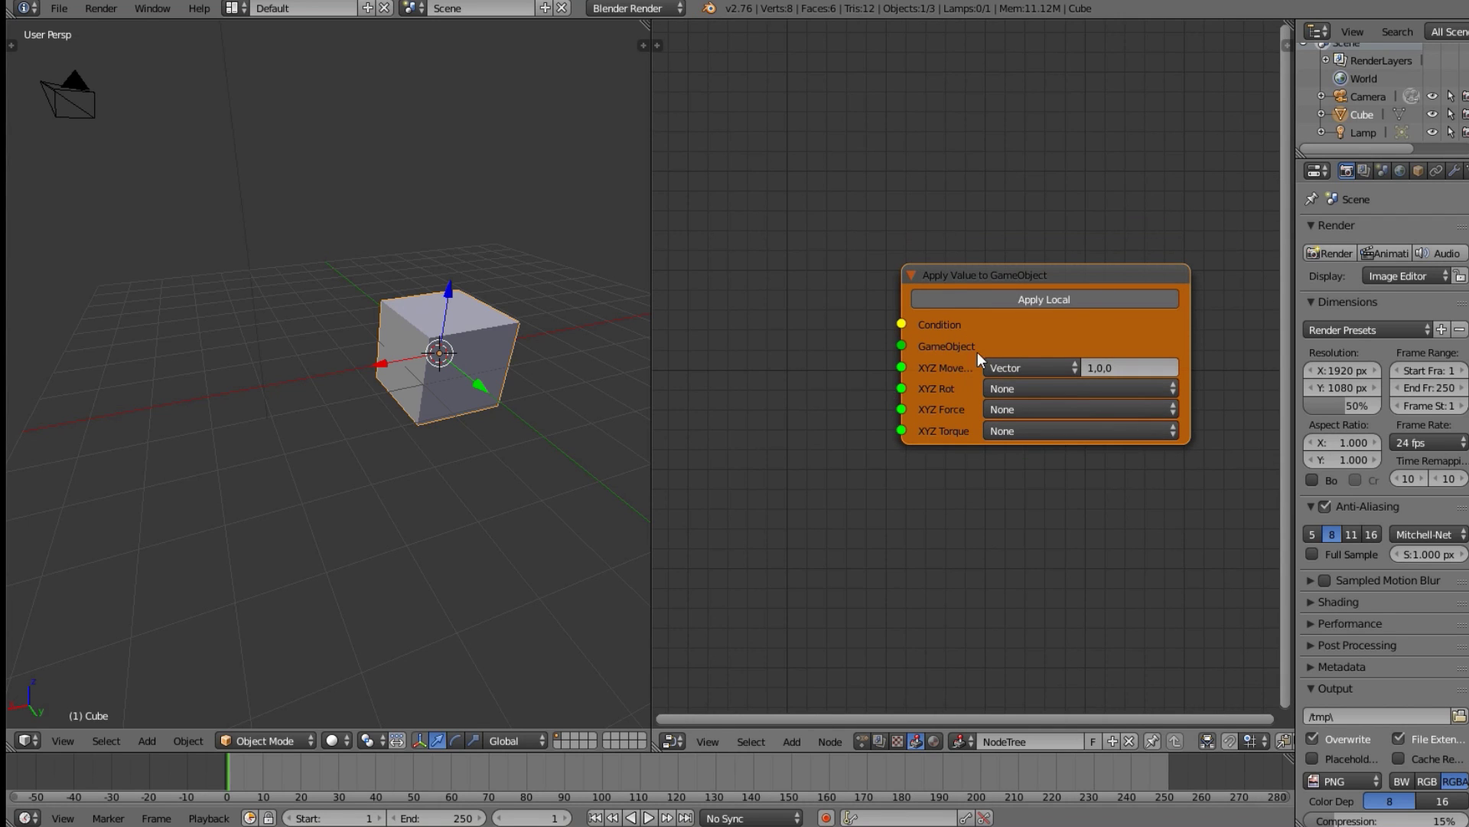
- Shift the Apply Value to GameObject node aside and add a Key Pressed node in front of it
left_click_drag(1016, 266, 1085, 311)
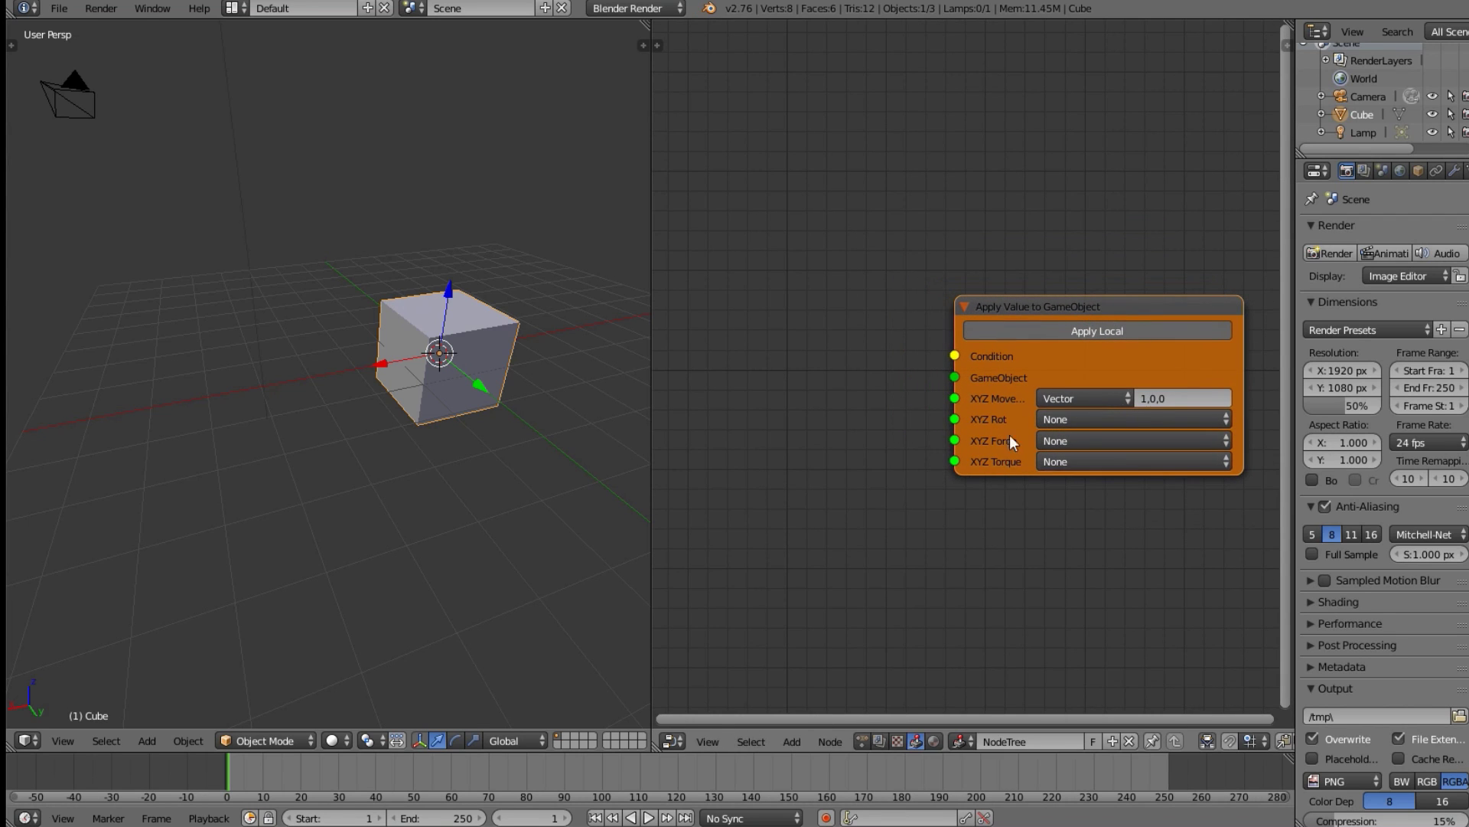
scroll(980, 450, "down", 1)
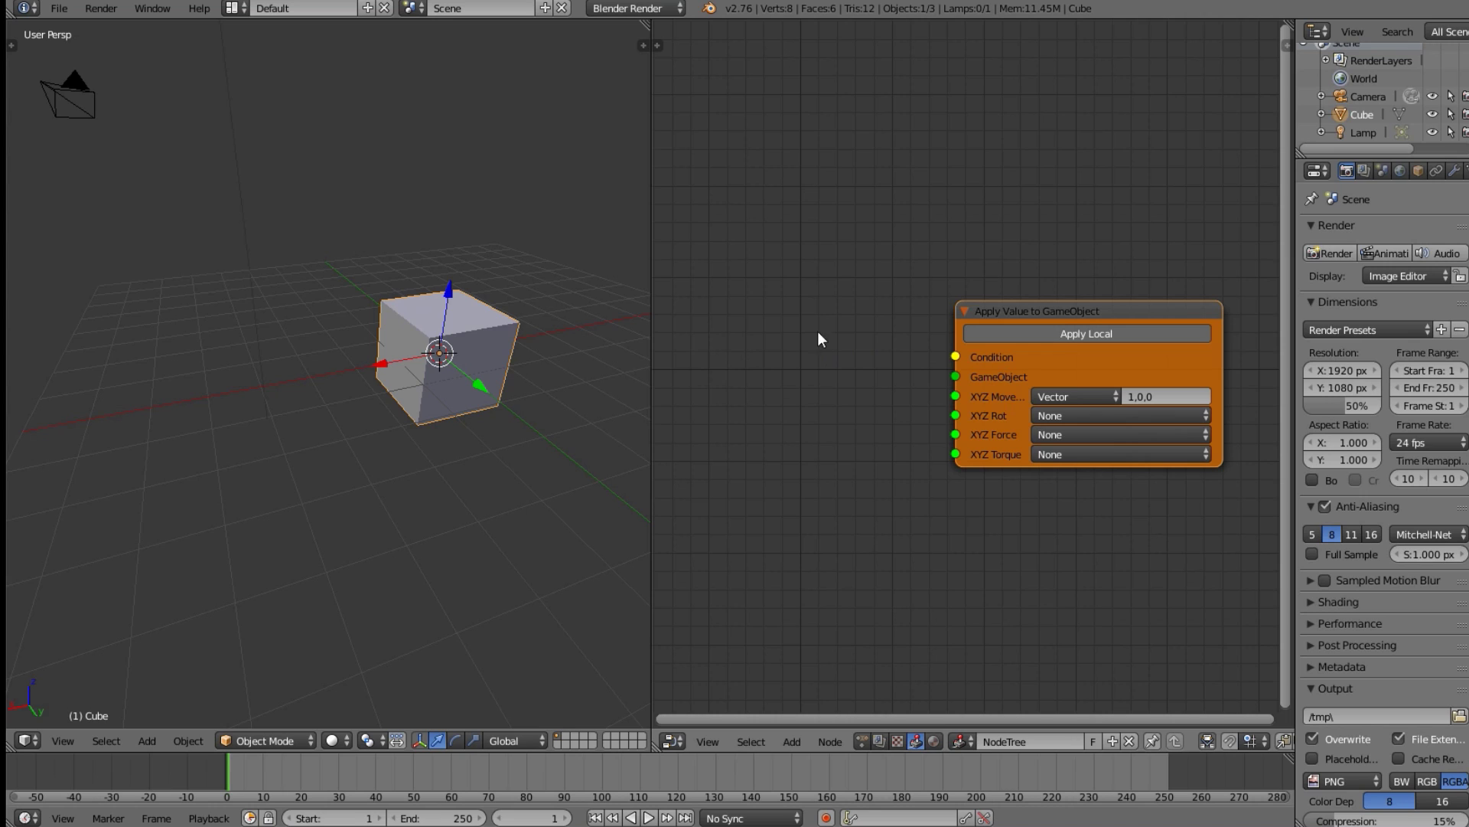
key("shift+a")
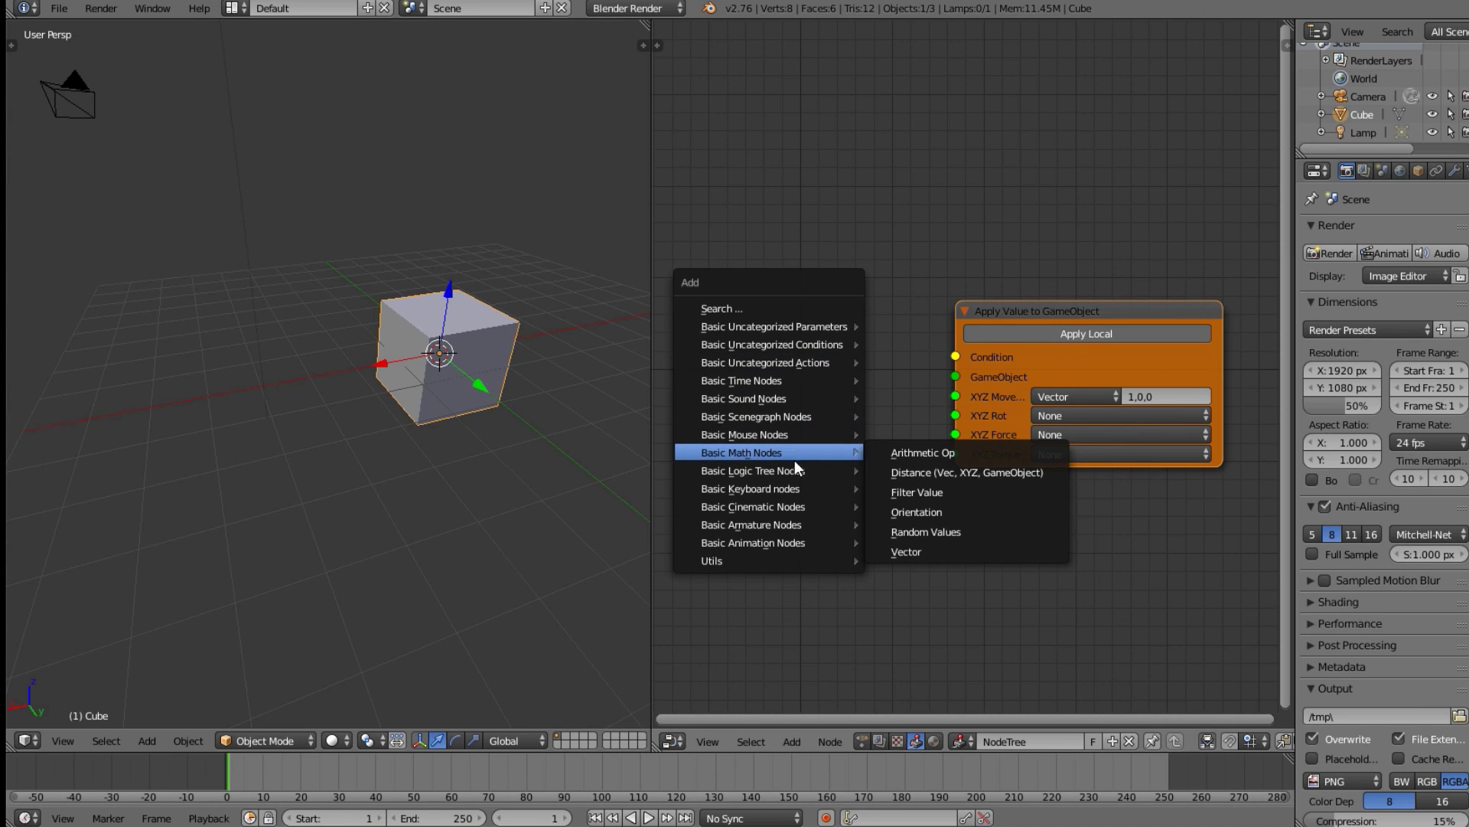
mouse_move(787, 492)
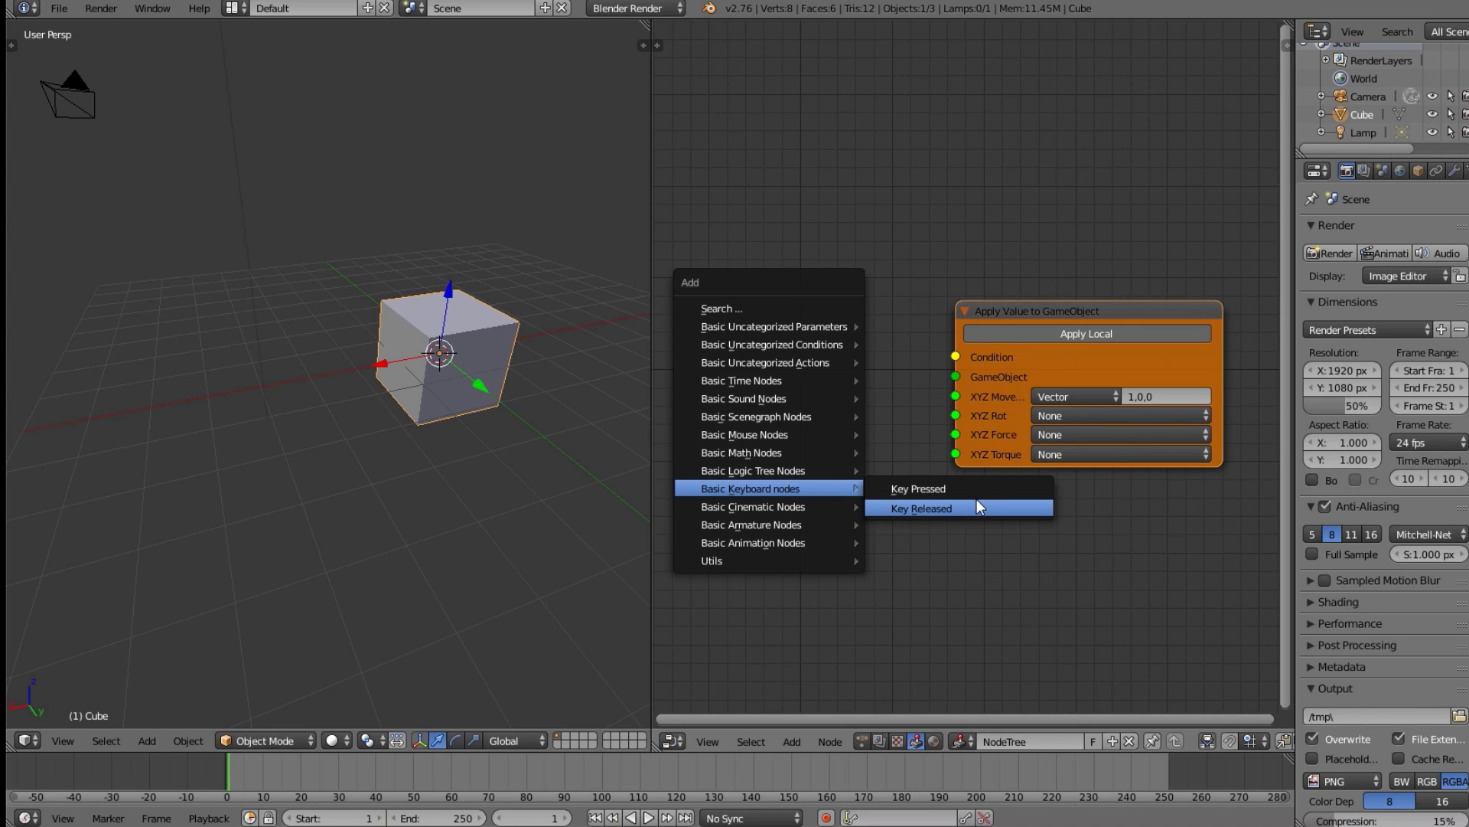
left_click(943, 489)
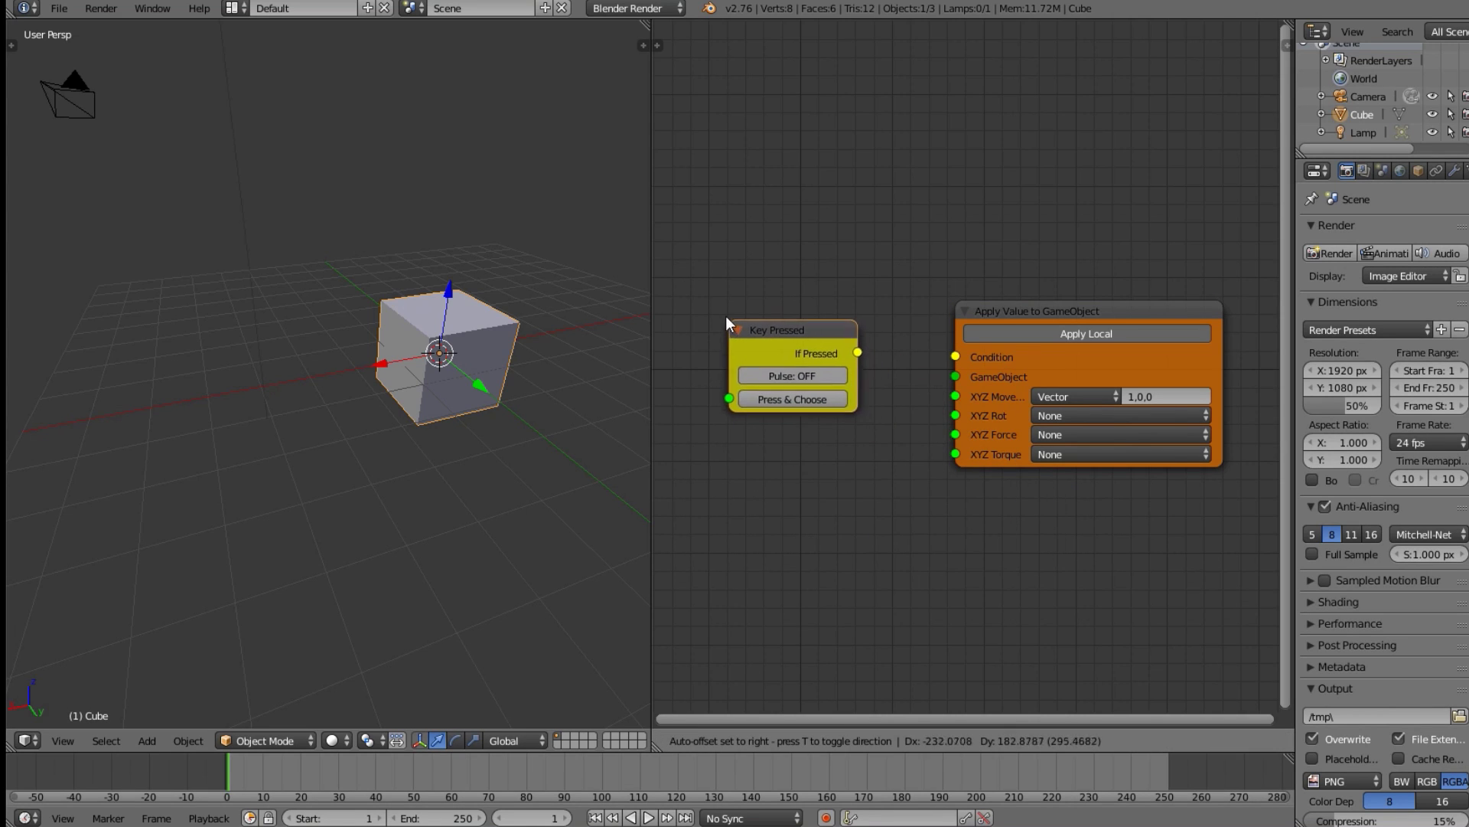
left_click(722, 312)
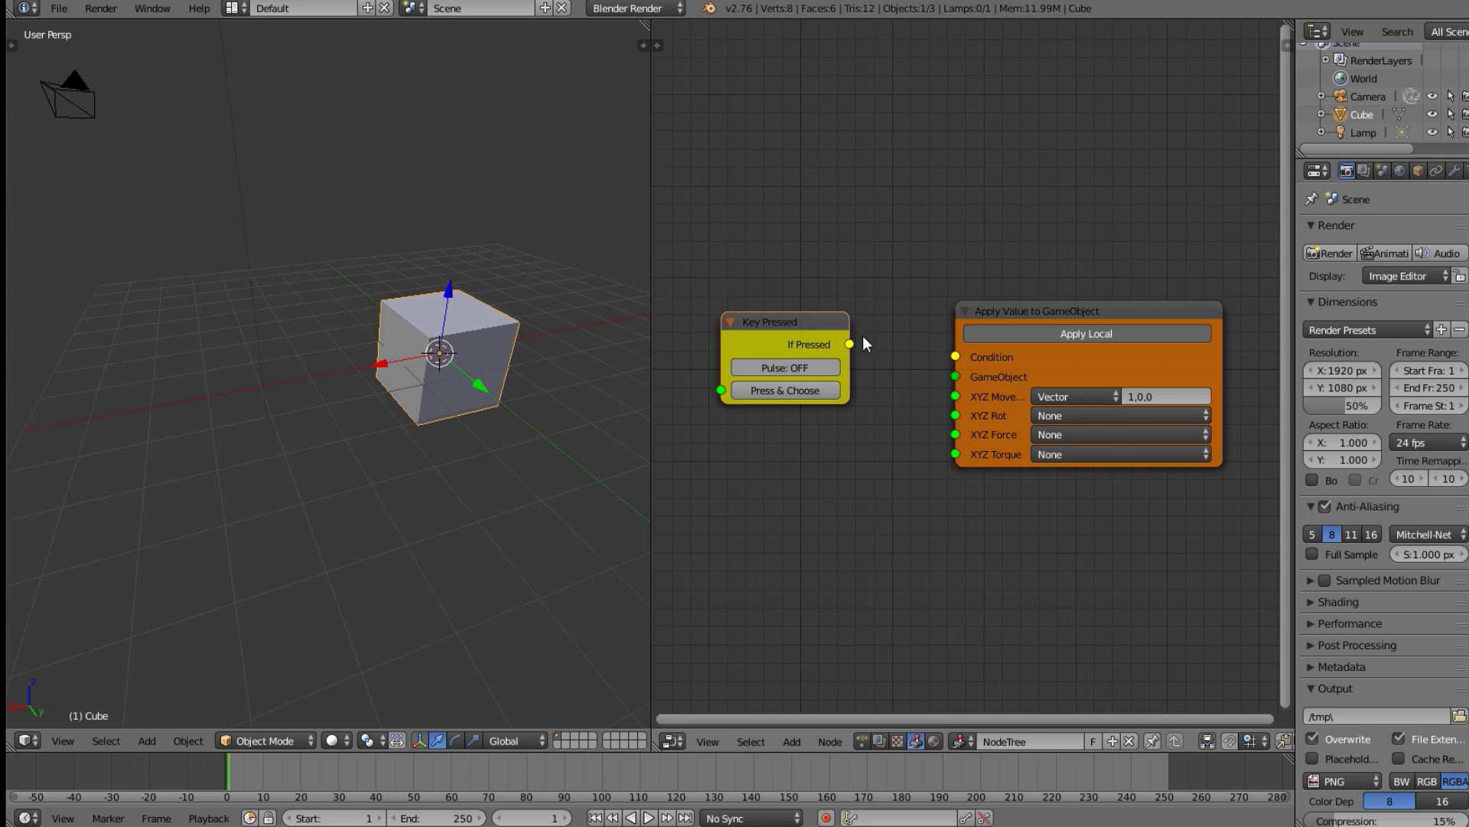
- Link the Key Pressed node's If Pressed output to the Condition input and assign the W key to it
left_click_drag(852, 344, 962, 355)
left_click(809, 395)
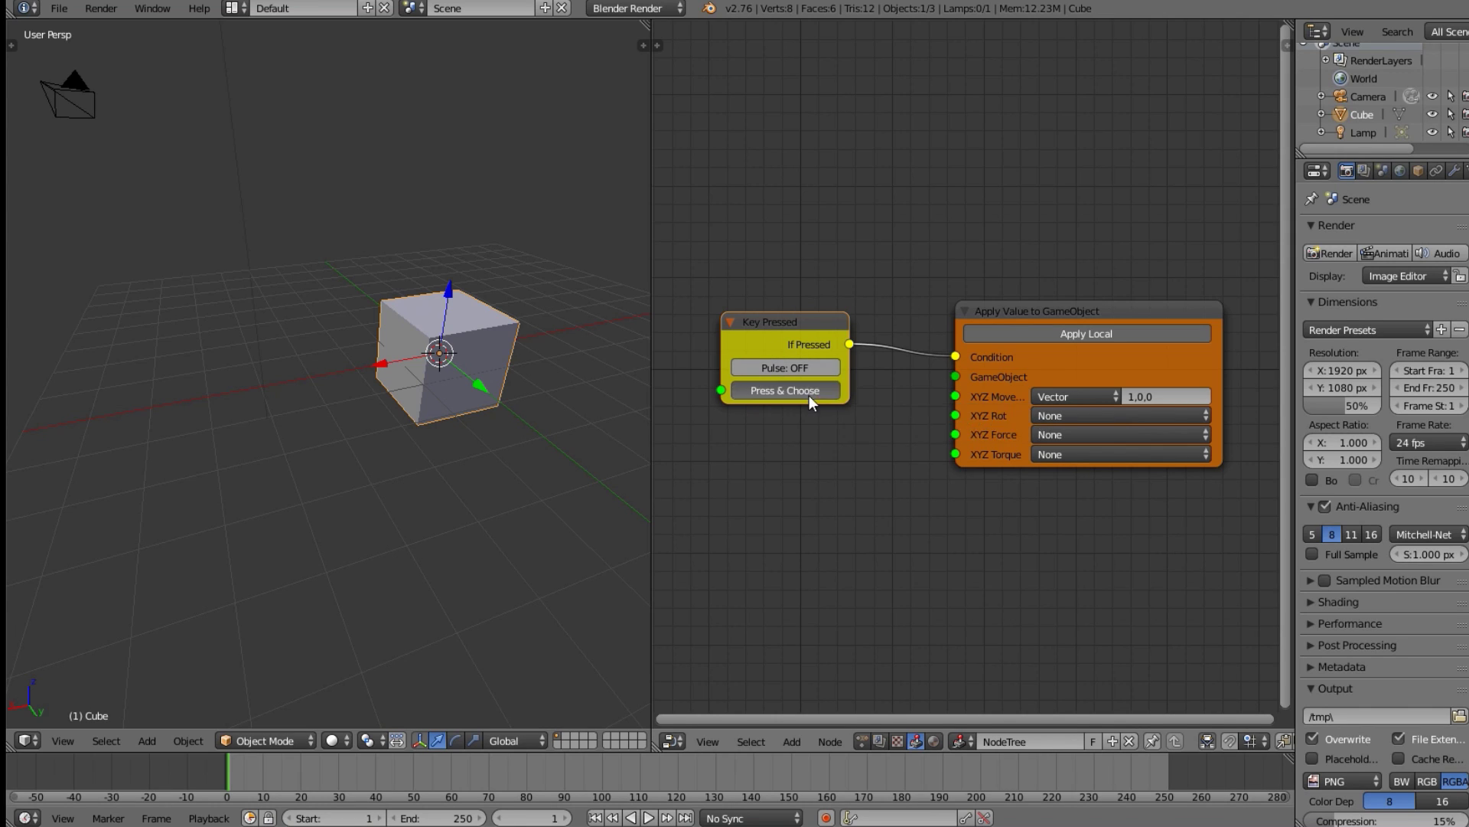
key("w")
left_click(799, 396)
left_click(797, 392)
left_click(791, 392)
- Spread the Key Pressed and Apply Value to GameObject nodes apart to make room for another node between them
left_click_drag(811, 323, 800, 310)
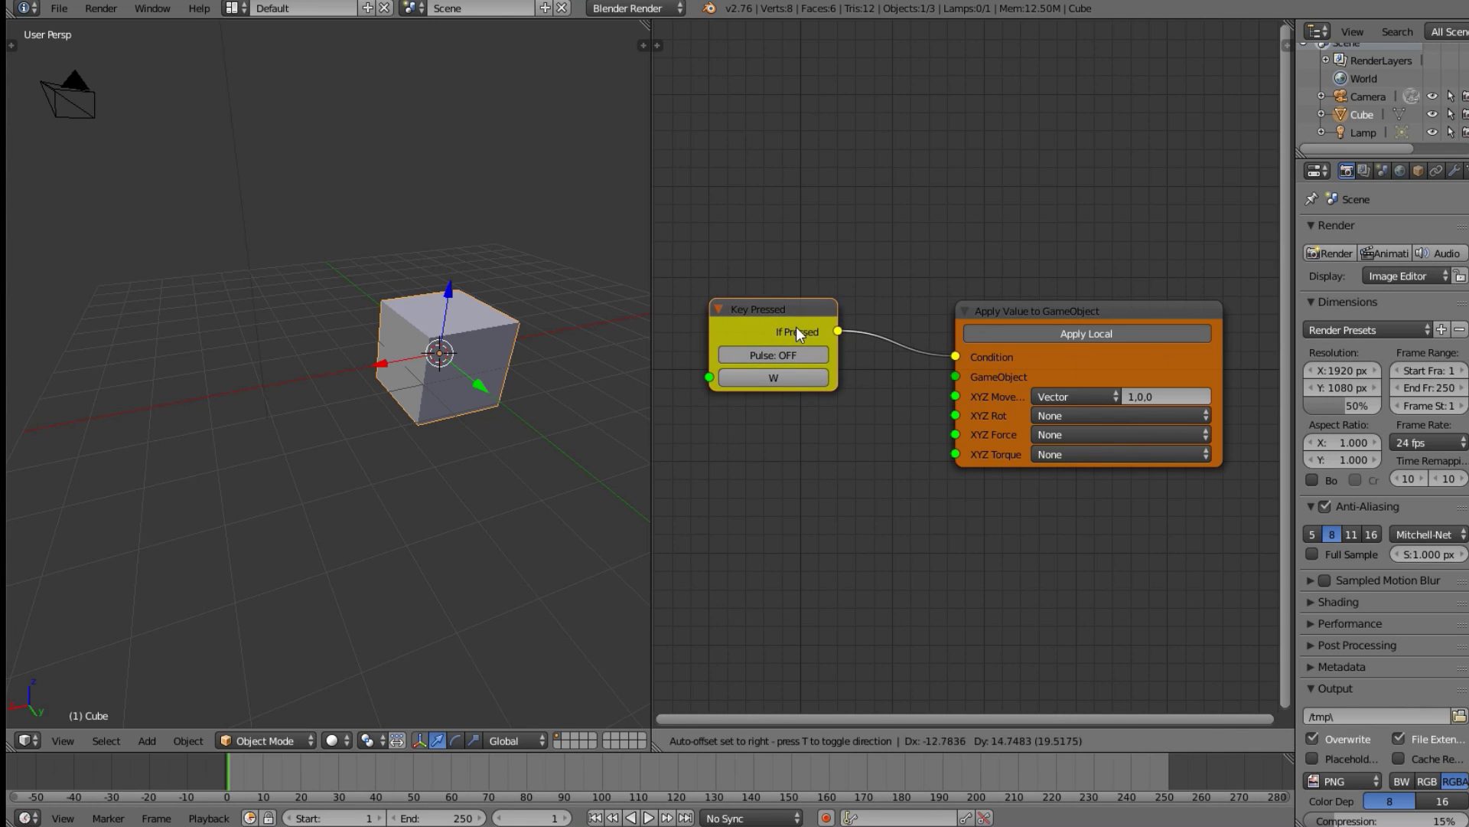
left_click(1051, 311)
left_click_drag(1051, 311, 1069, 321)
middle_click_drag(916, 369, 961, 313)
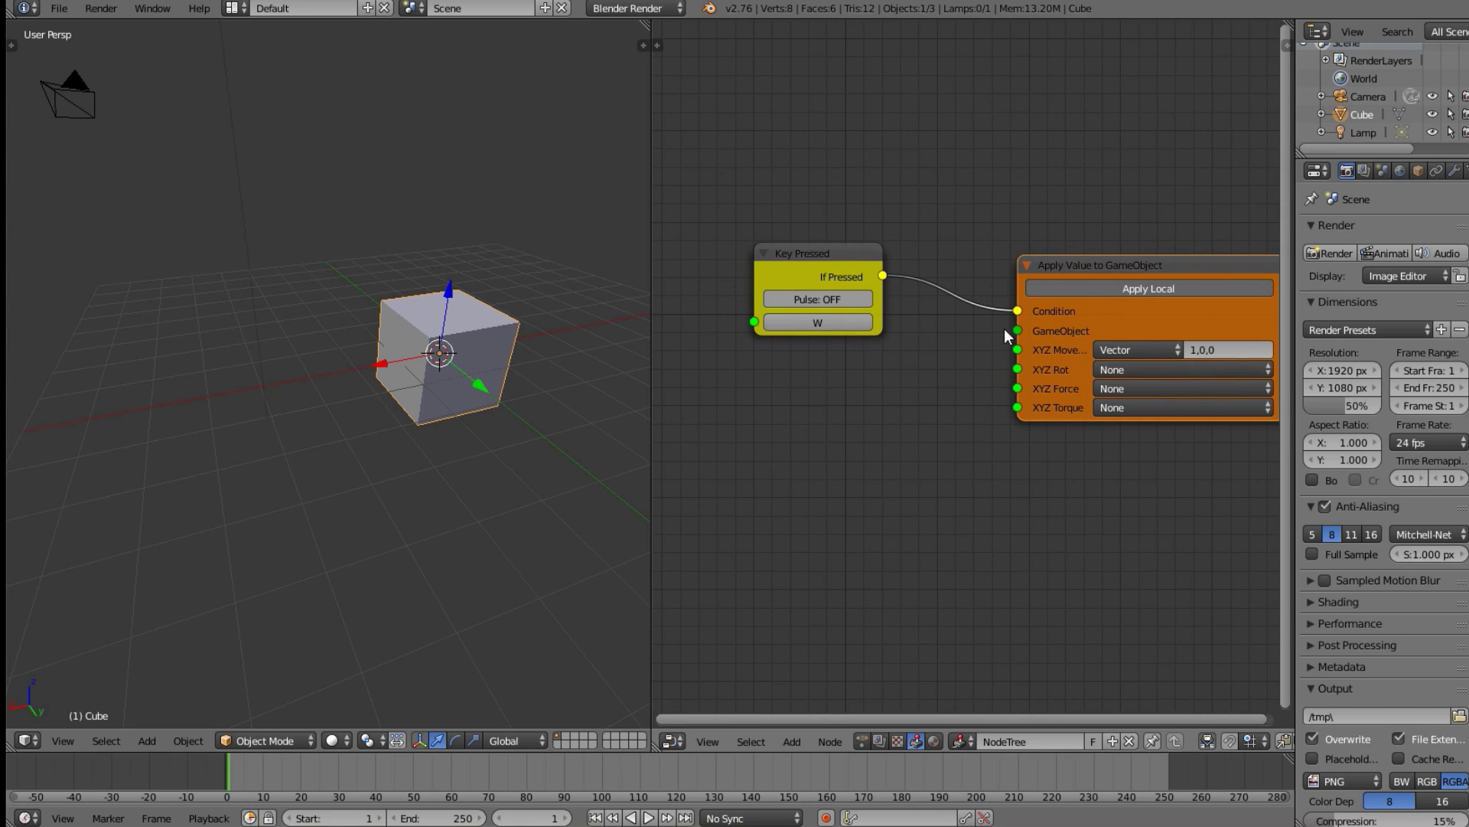
left_click_drag(841, 265, 819, 231)
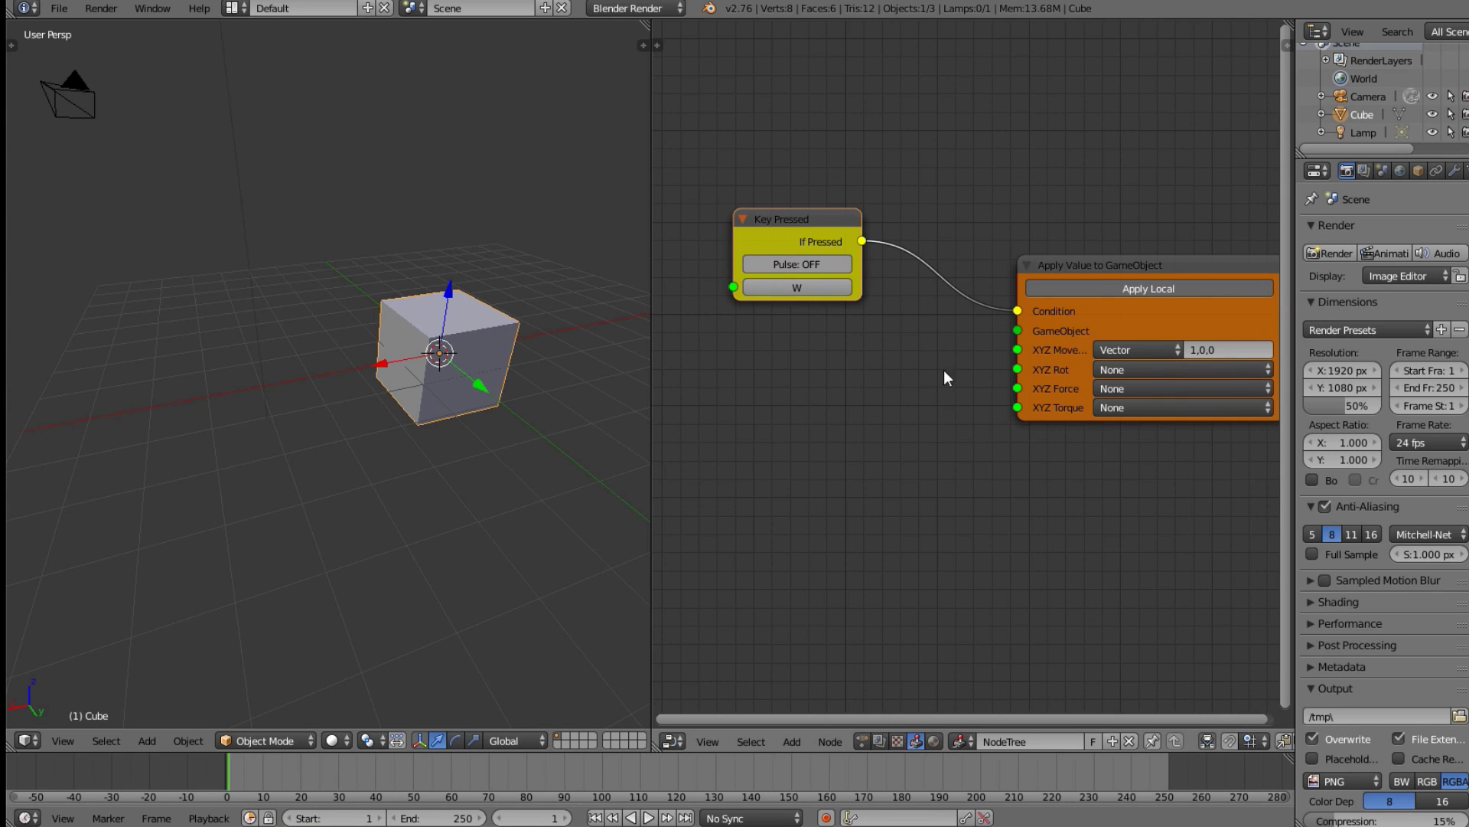
left_click(1140, 266)
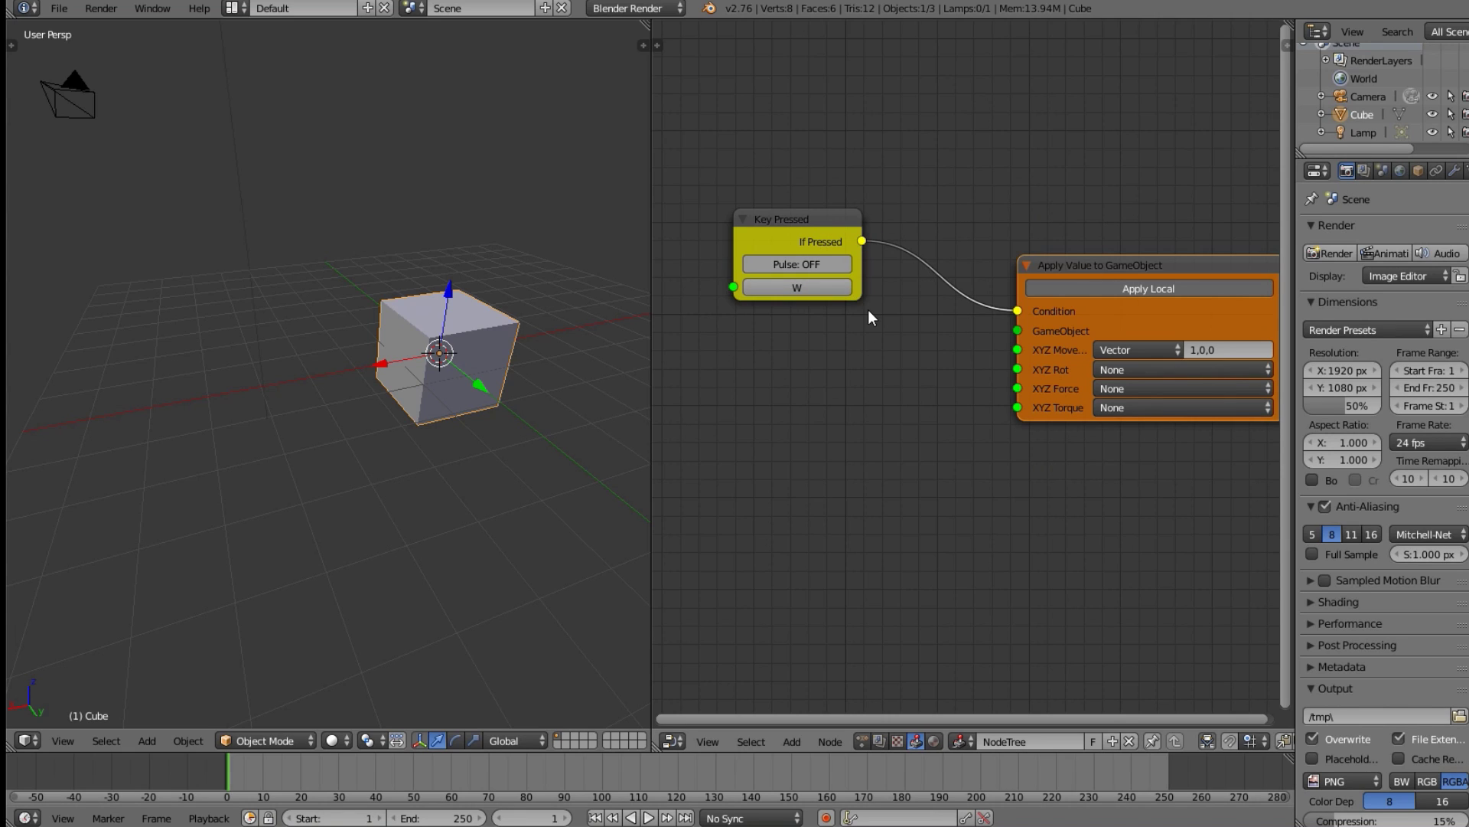
- Add an Owner GameObject node below Key Pressed and link its output to the Apply Value node's GameObject input
key("shift+a")
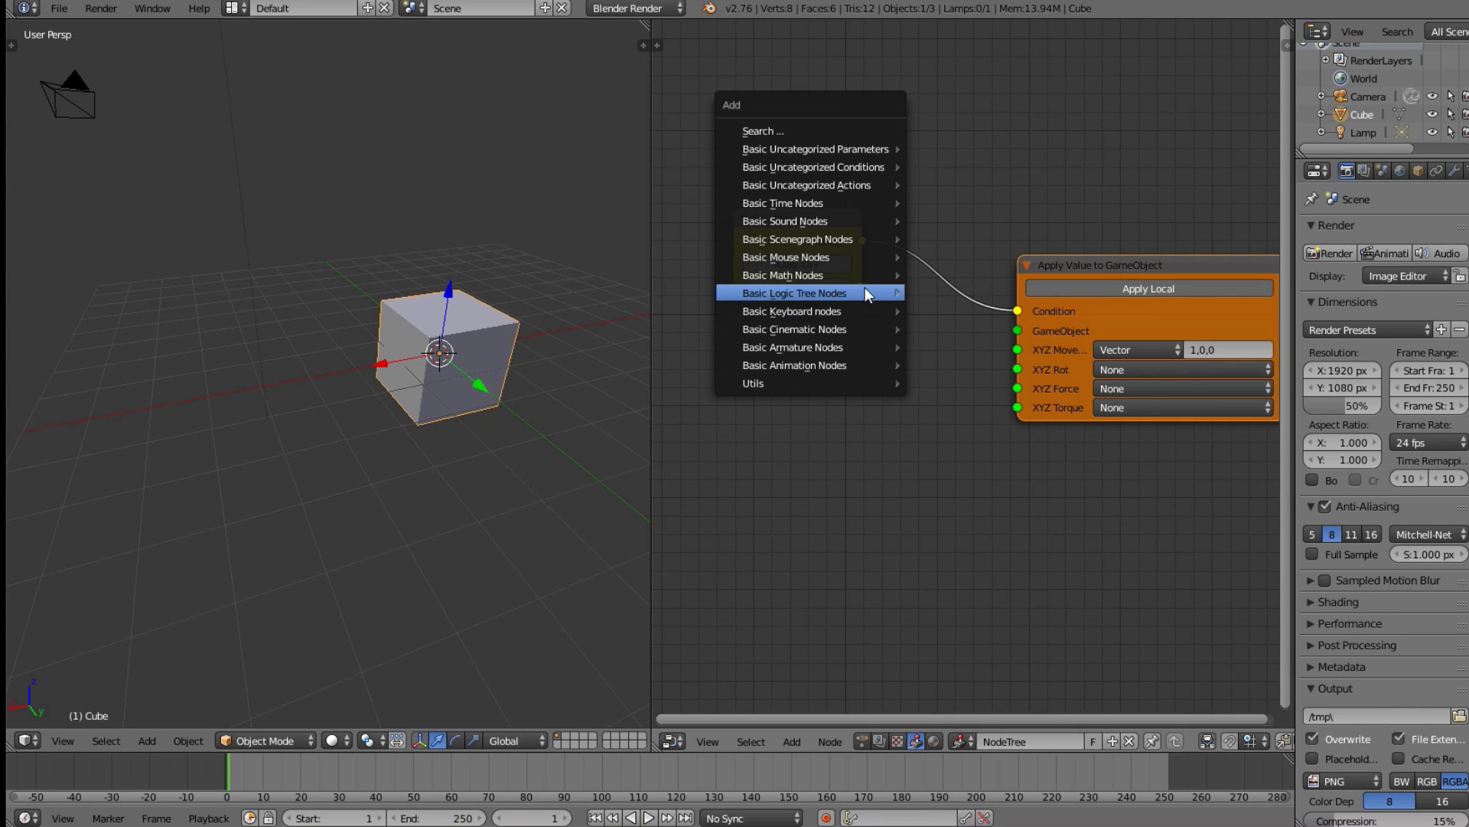
mouse_move(848, 200)
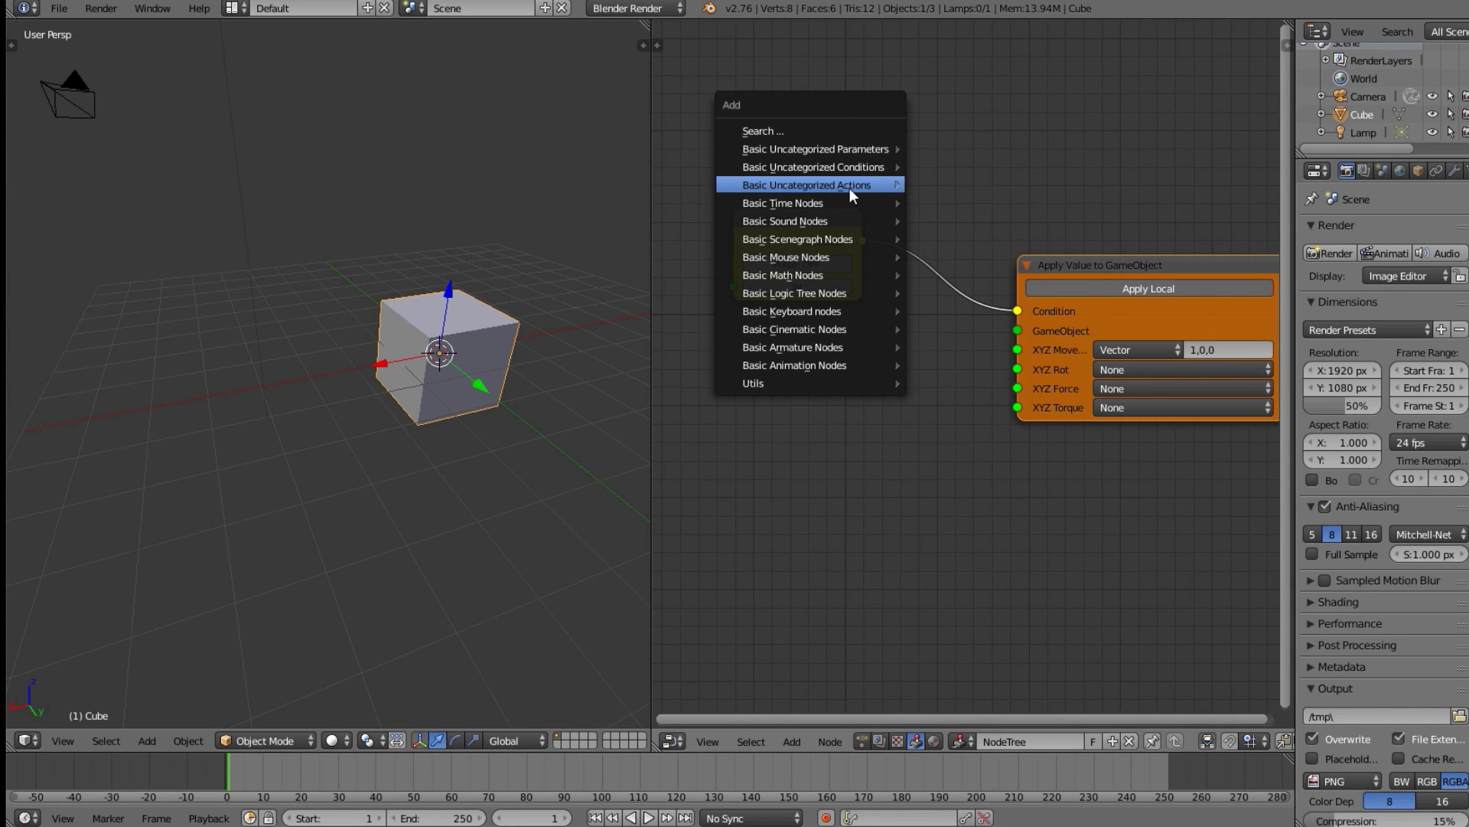
mouse_move(852, 170)
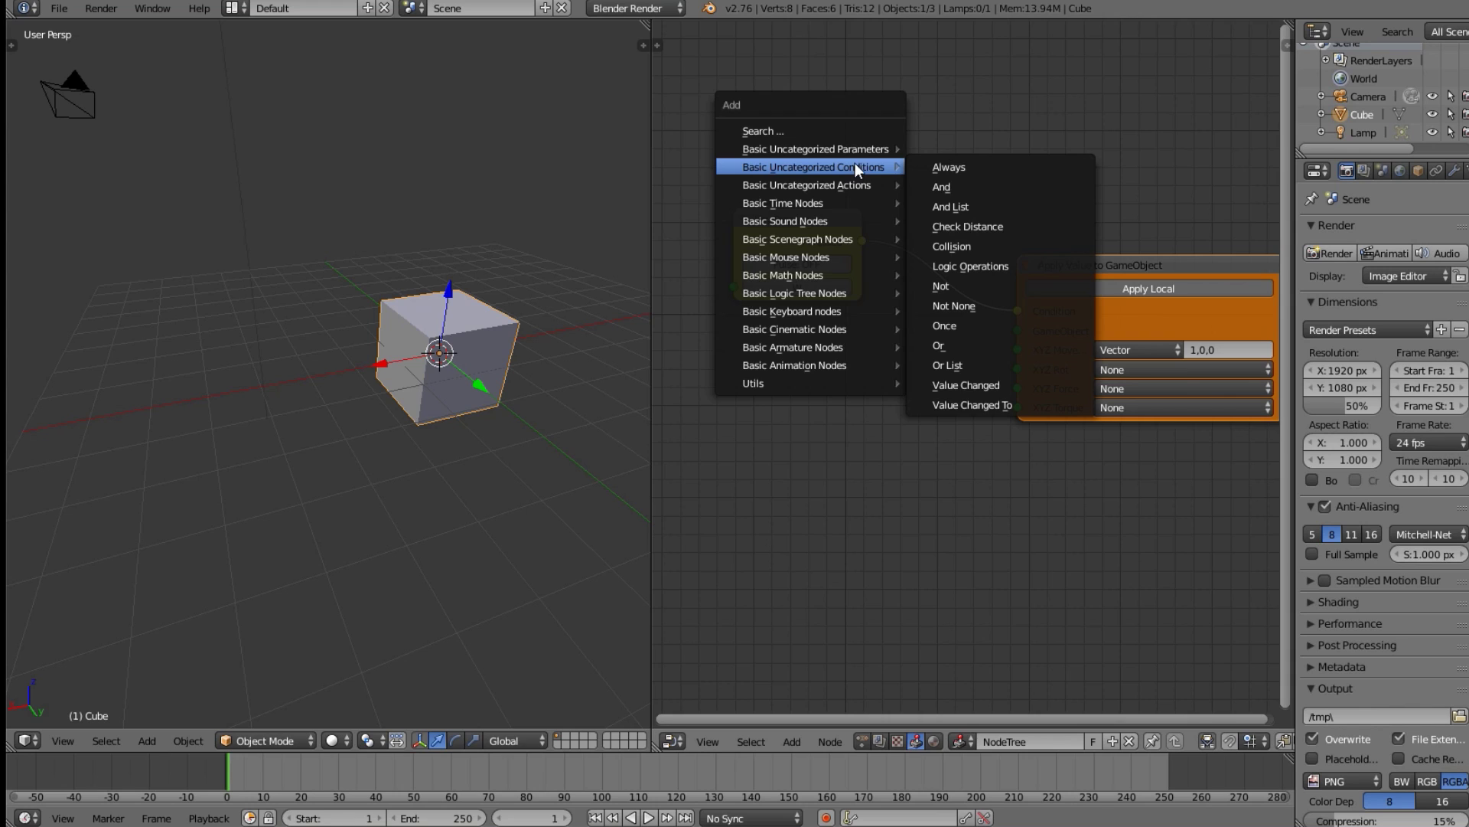
mouse_move(838, 241)
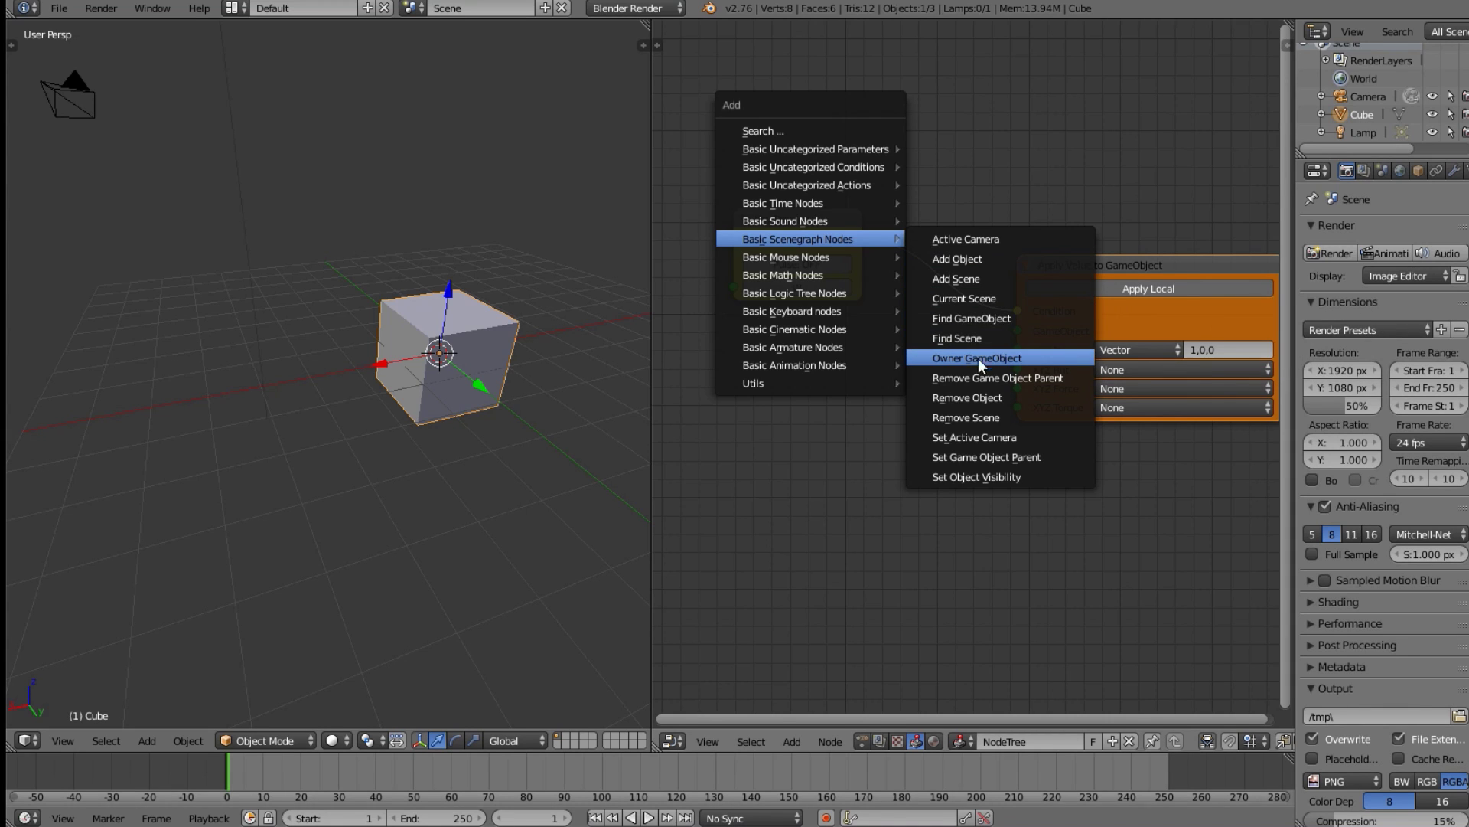
left_click(1045, 360)
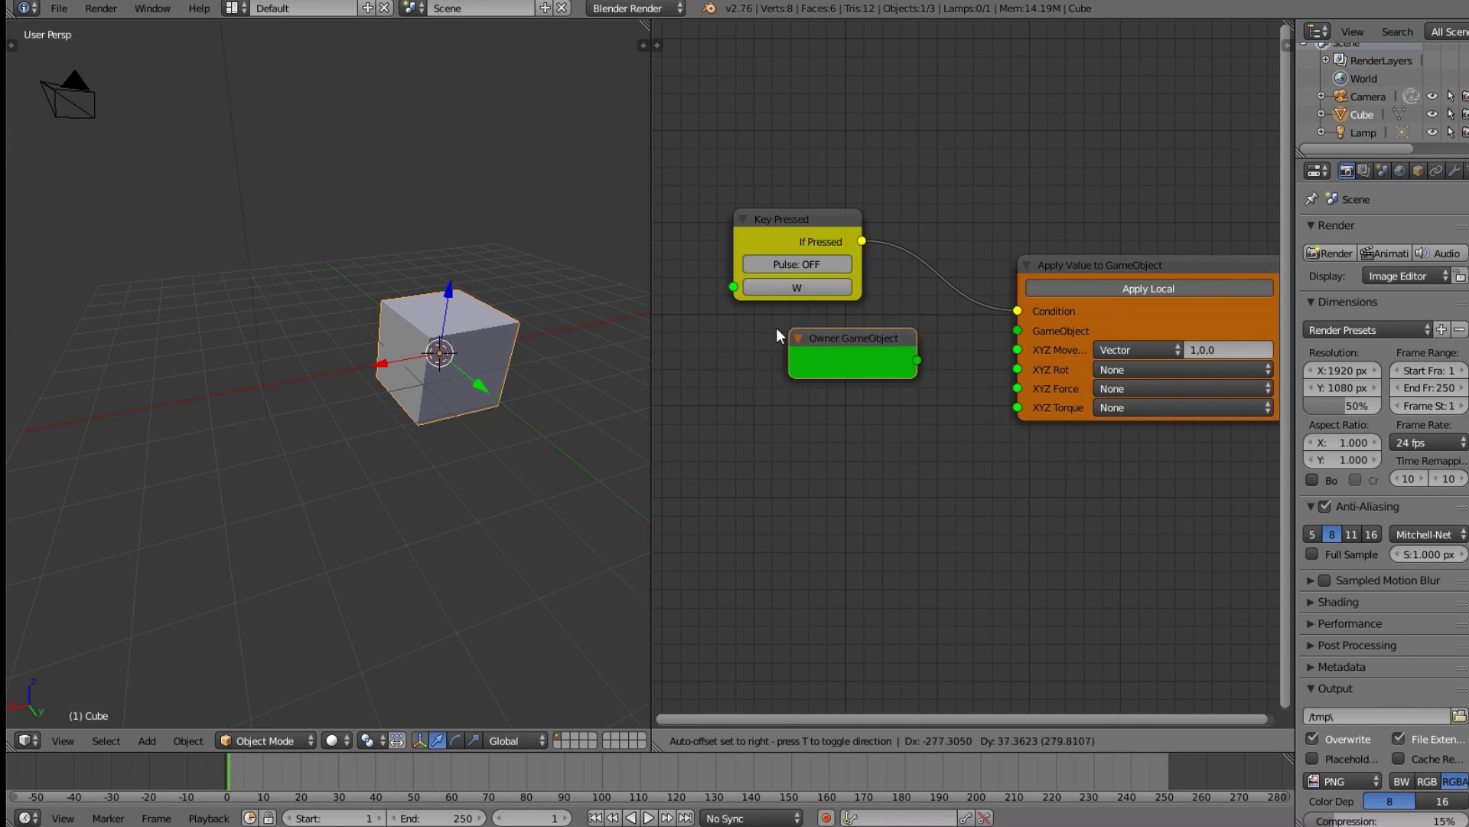
left_click(847, 352)
left_click_drag(854, 350, 1017, 330)
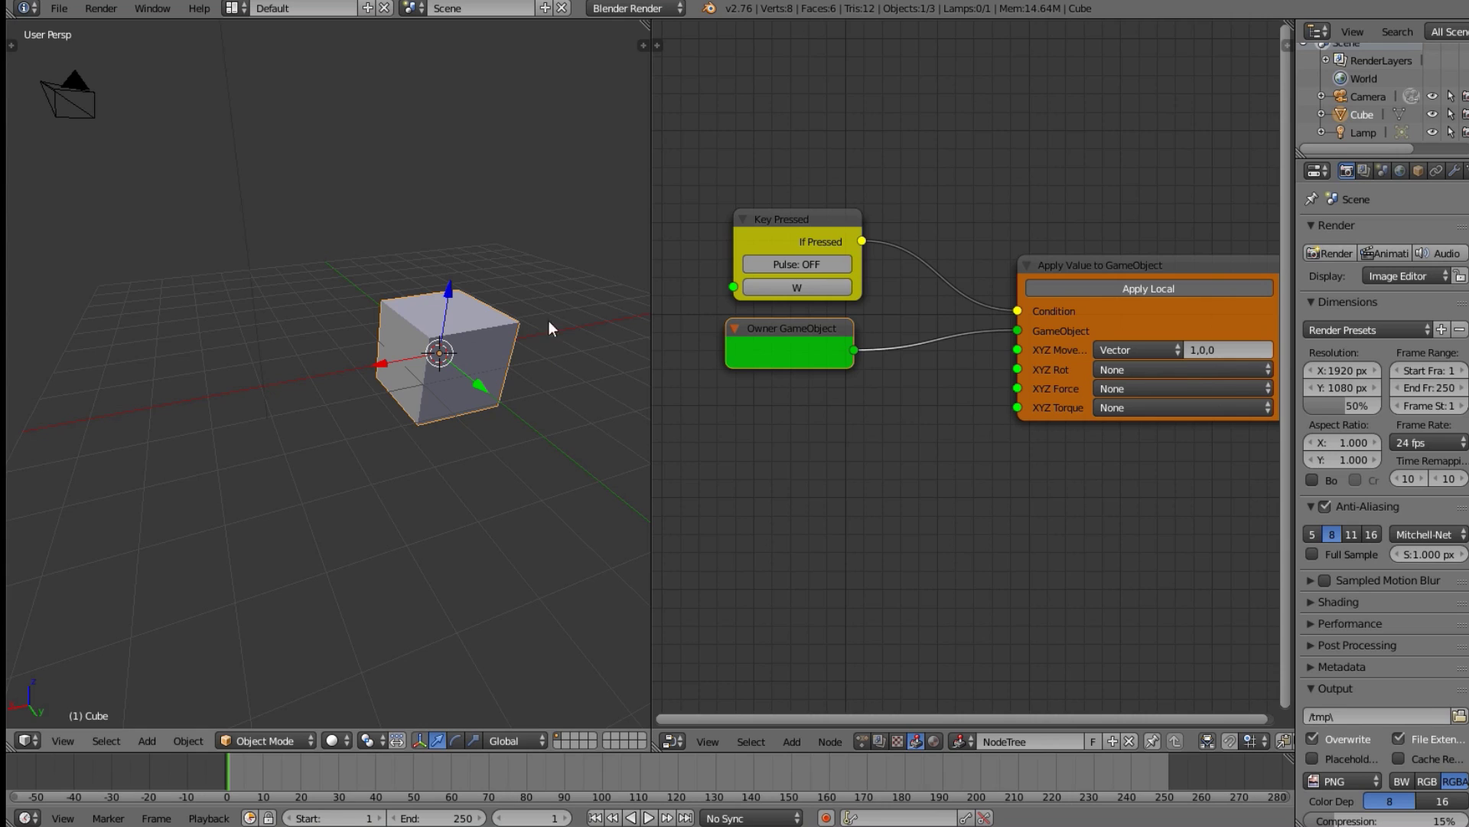
left_click_drag(792, 337, 801, 329)
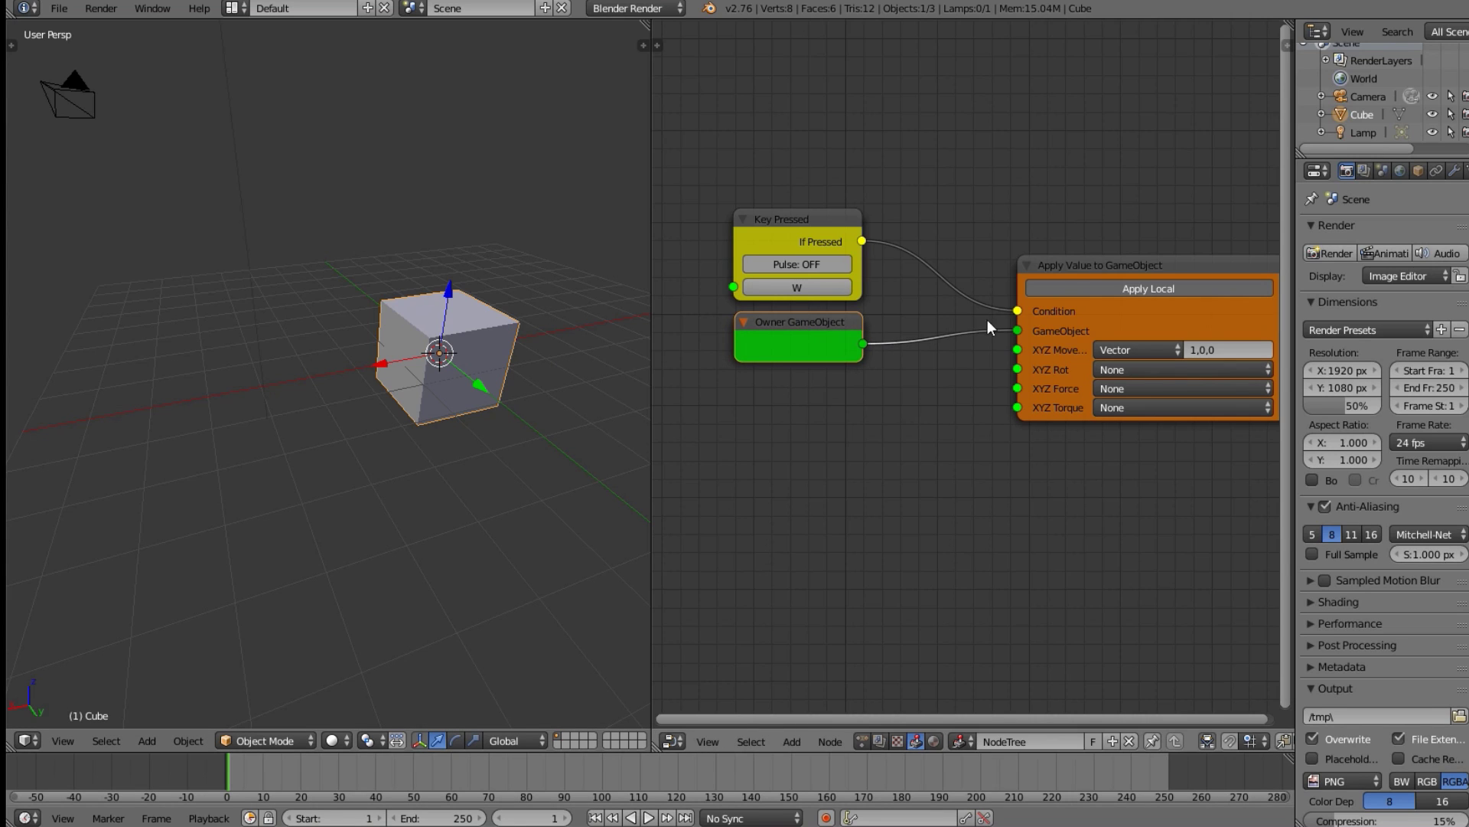
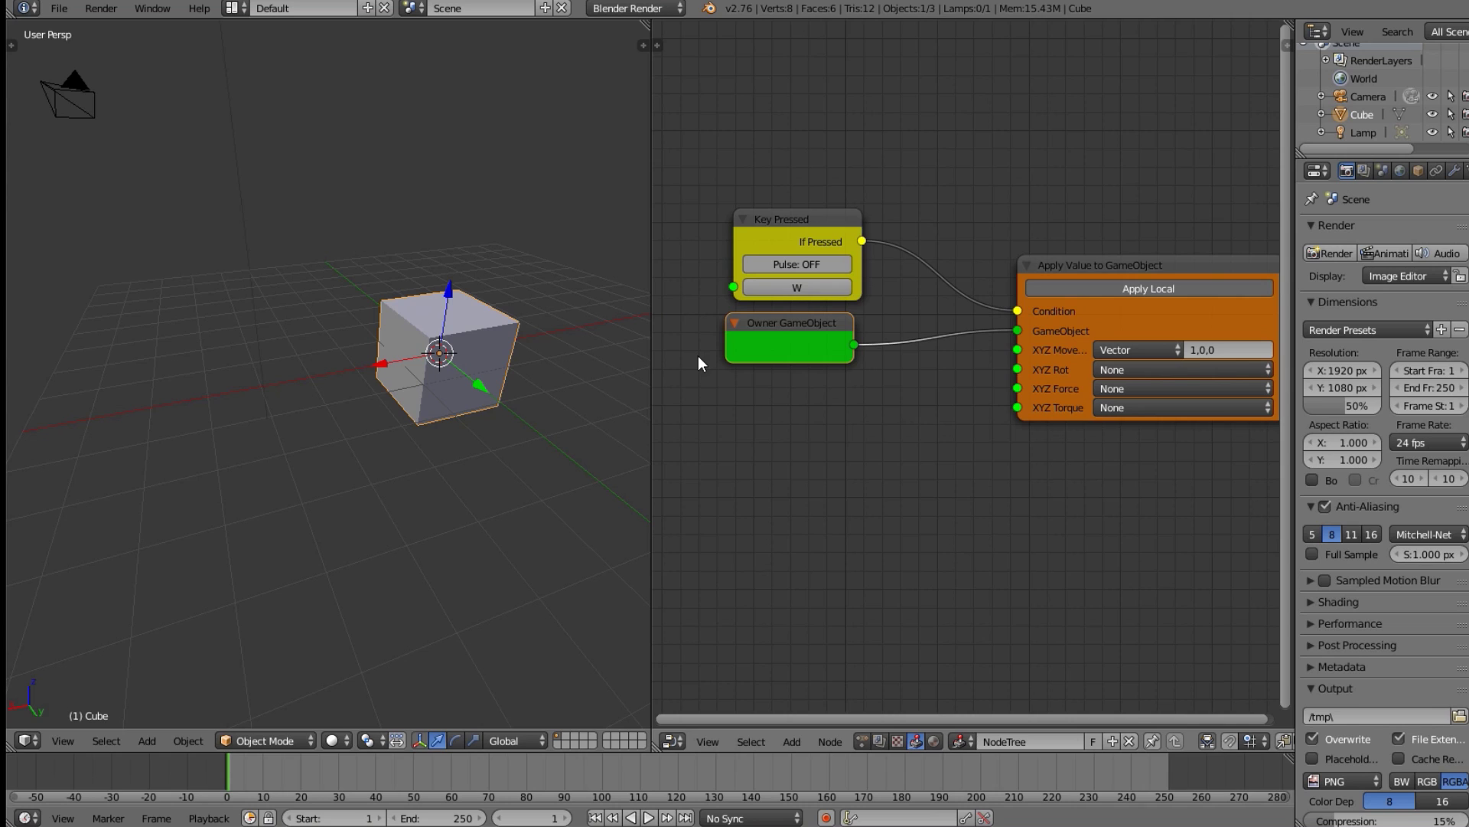
- Switch the render engine to Blender Game, start the game engine to test the cube, and exit the game
left_click(634, 9)
left_click(655, 49)
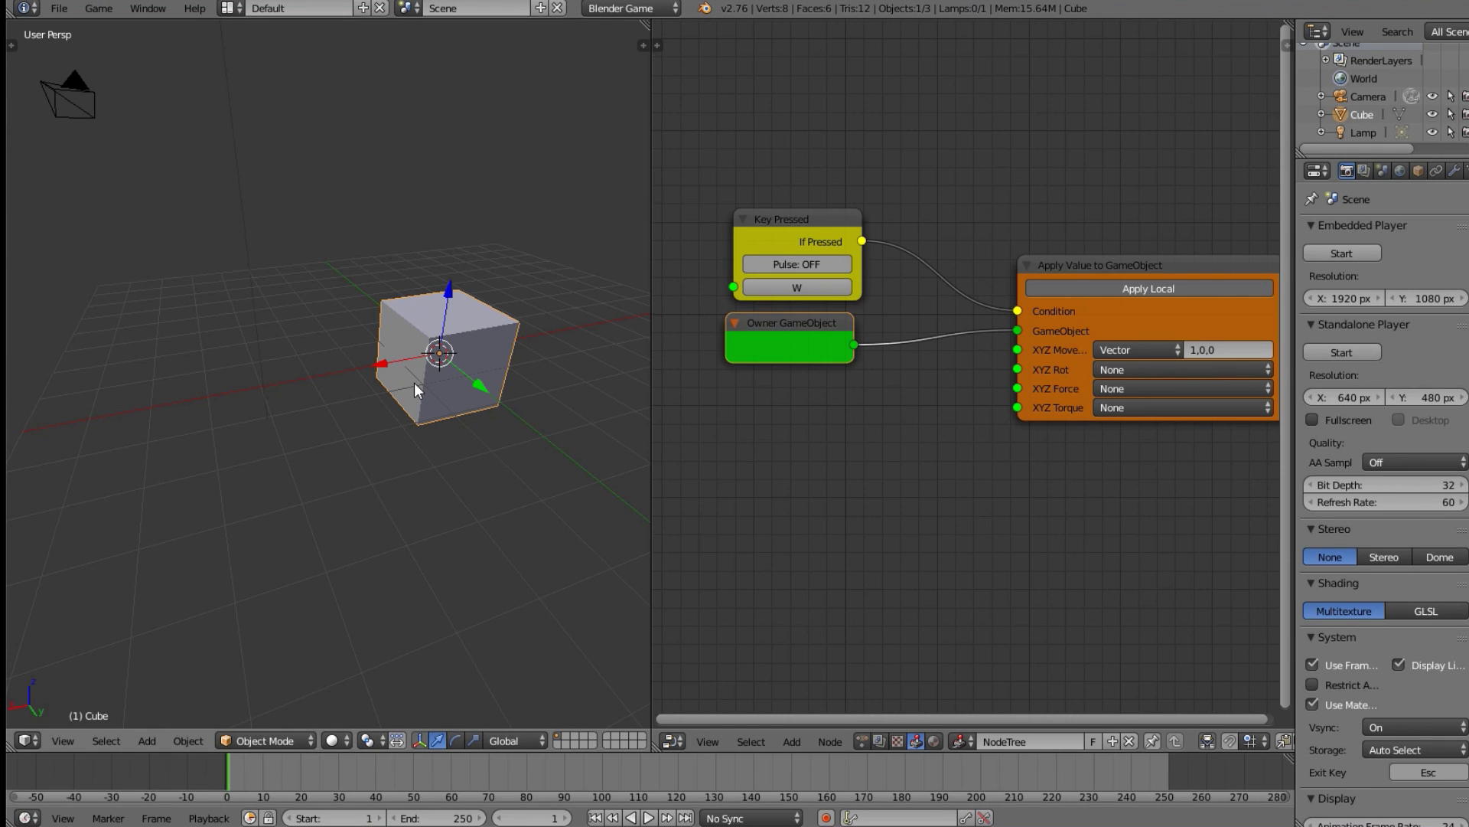
left_click(98, 9)
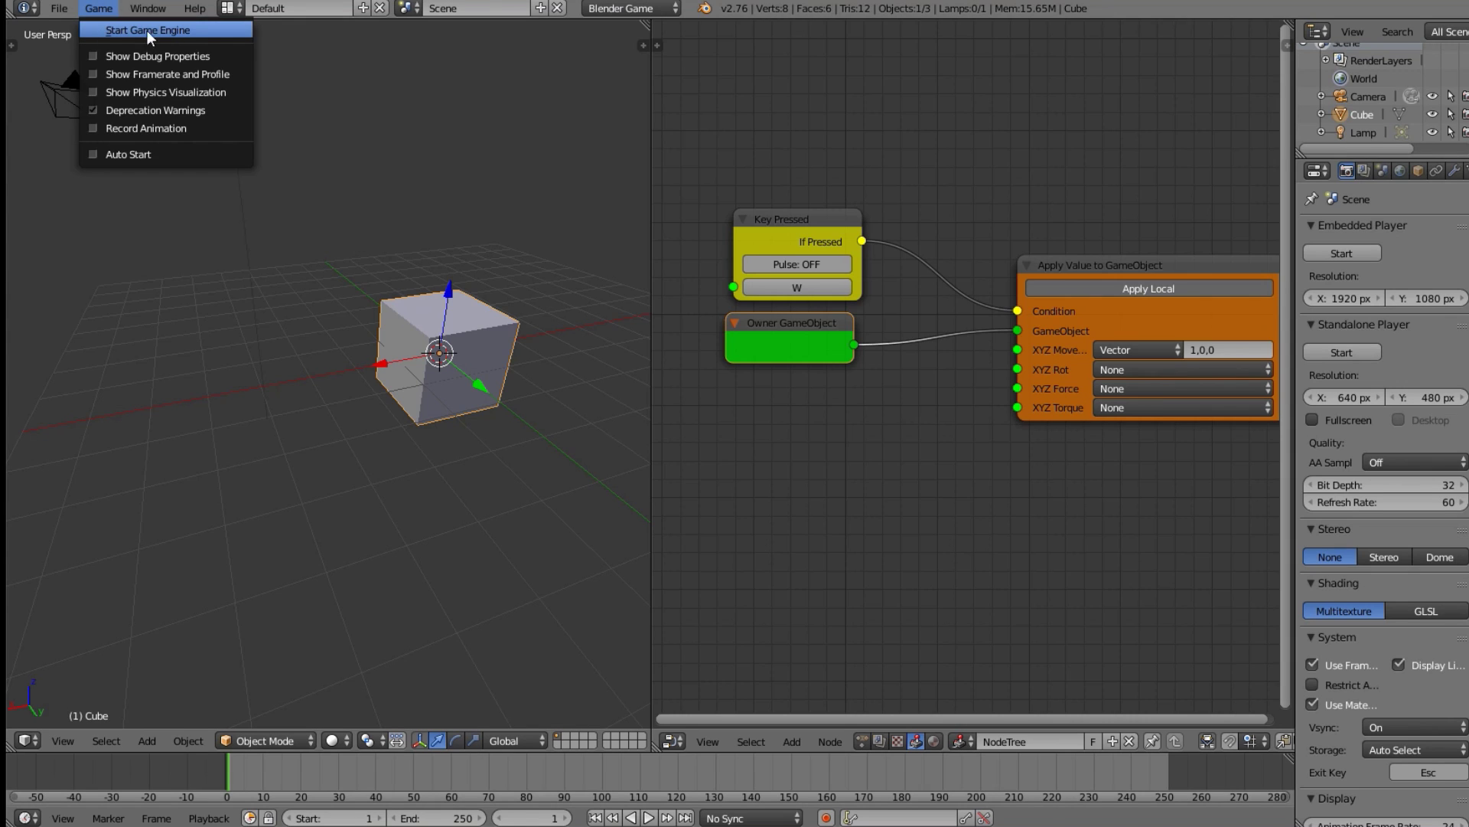
left_click(172, 32)
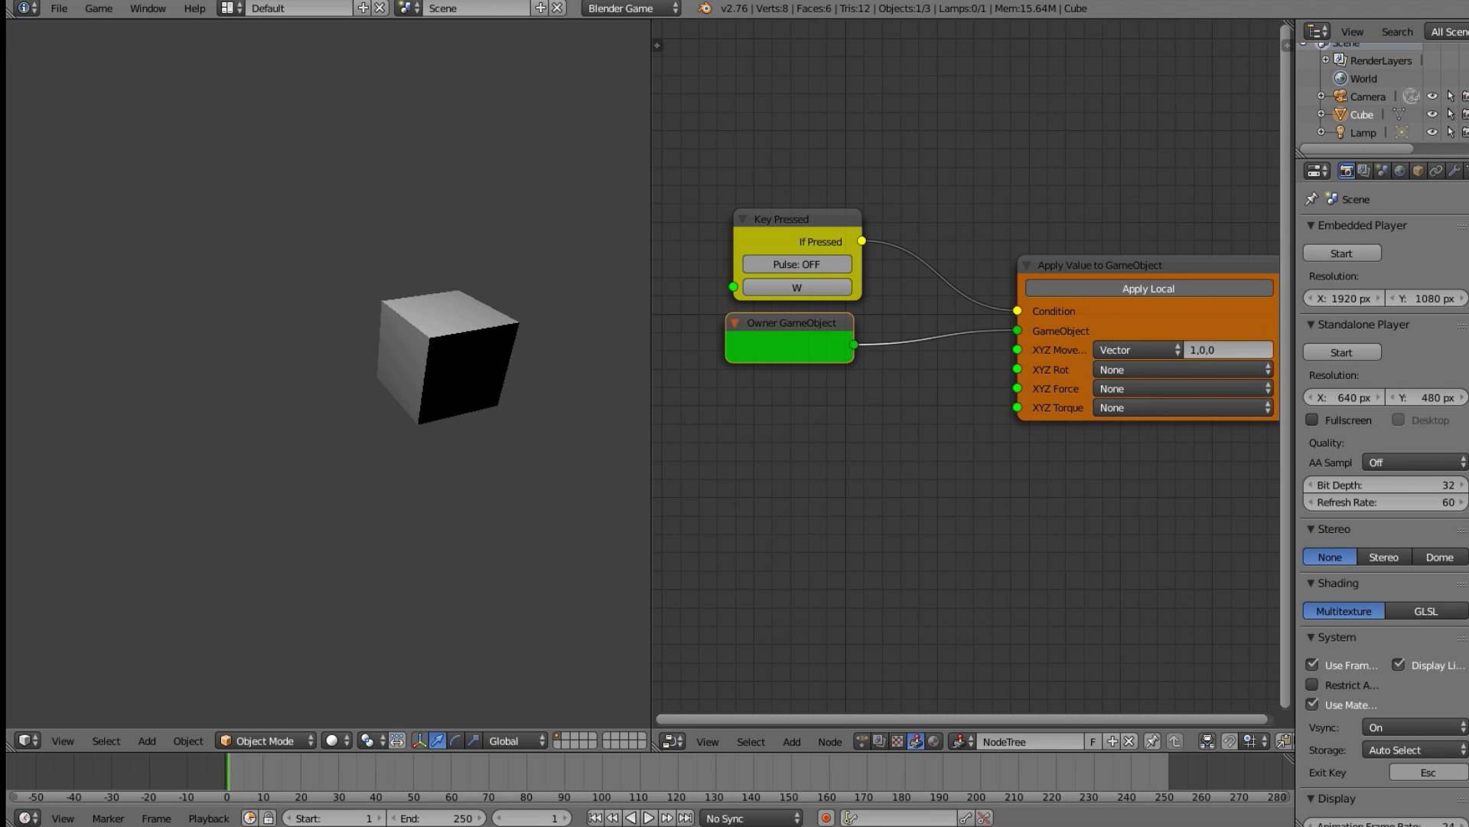
key("Escape")
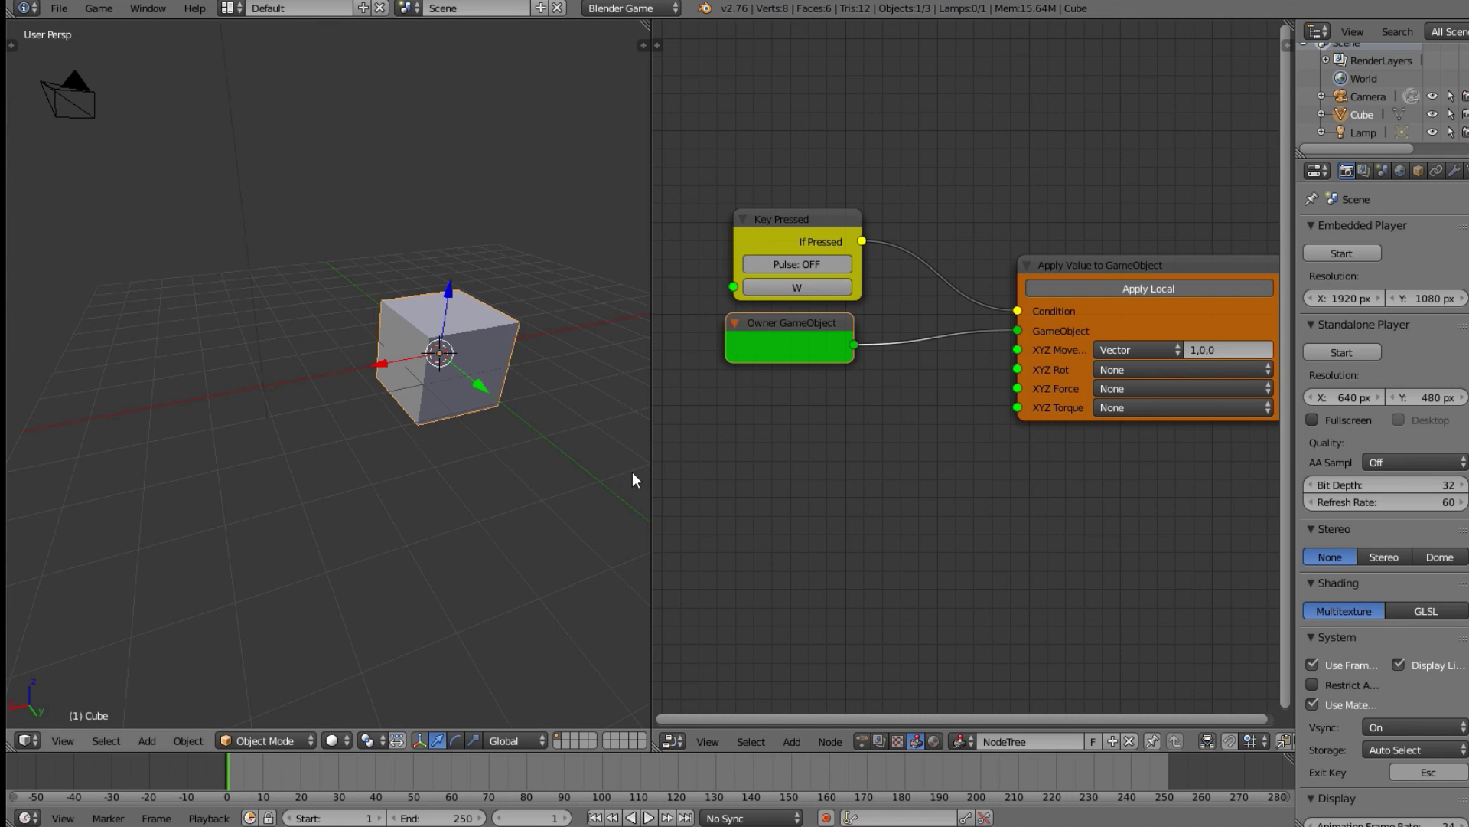
- Enlarge the Node Editor area at the 3D view's expense and show its tool shelf at a greater width
left_click_drag(650, 470, 490, 488)
middle_click_drag(576, 466, 635, 470)
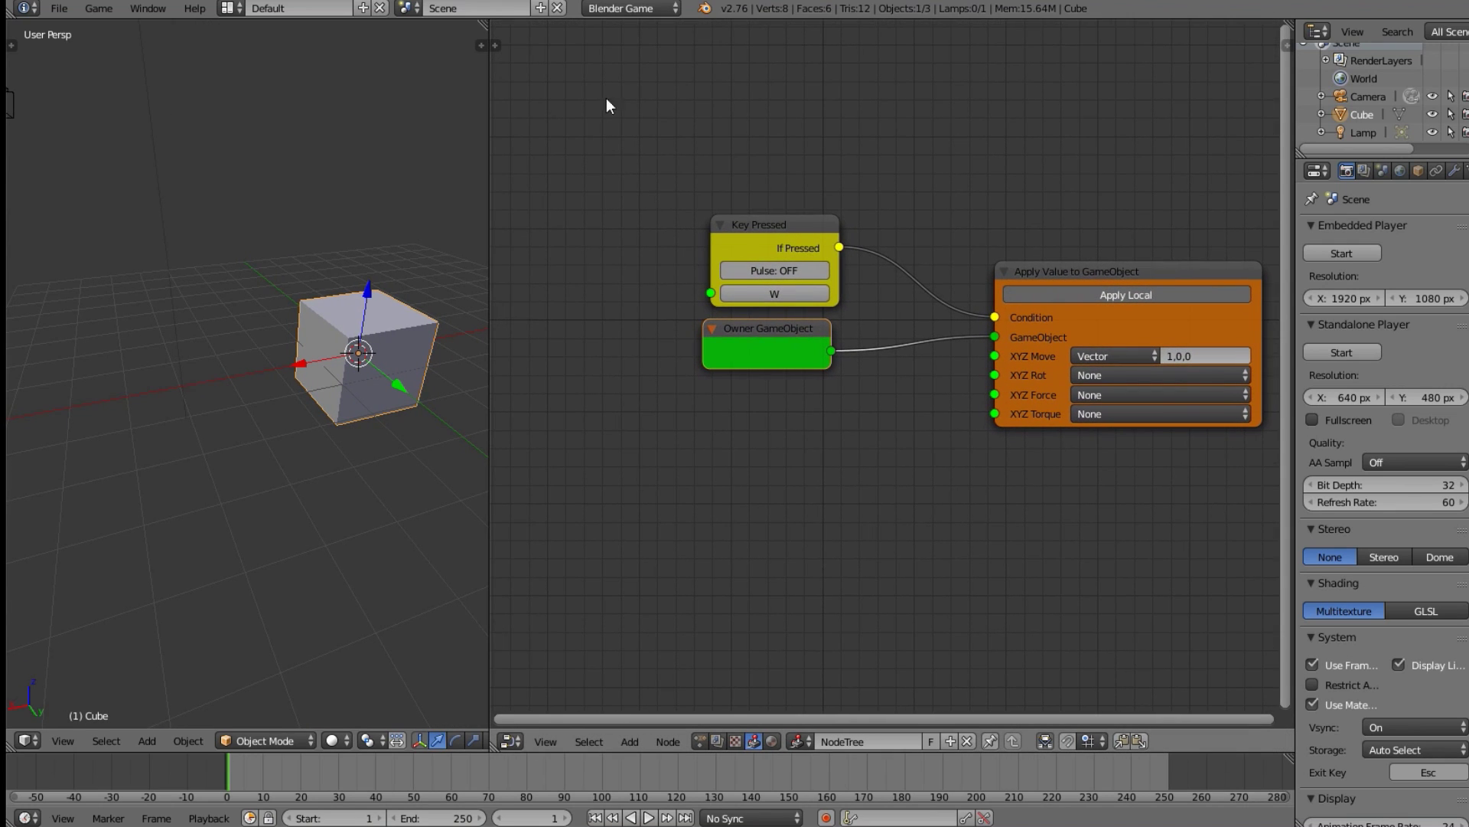
key("t")
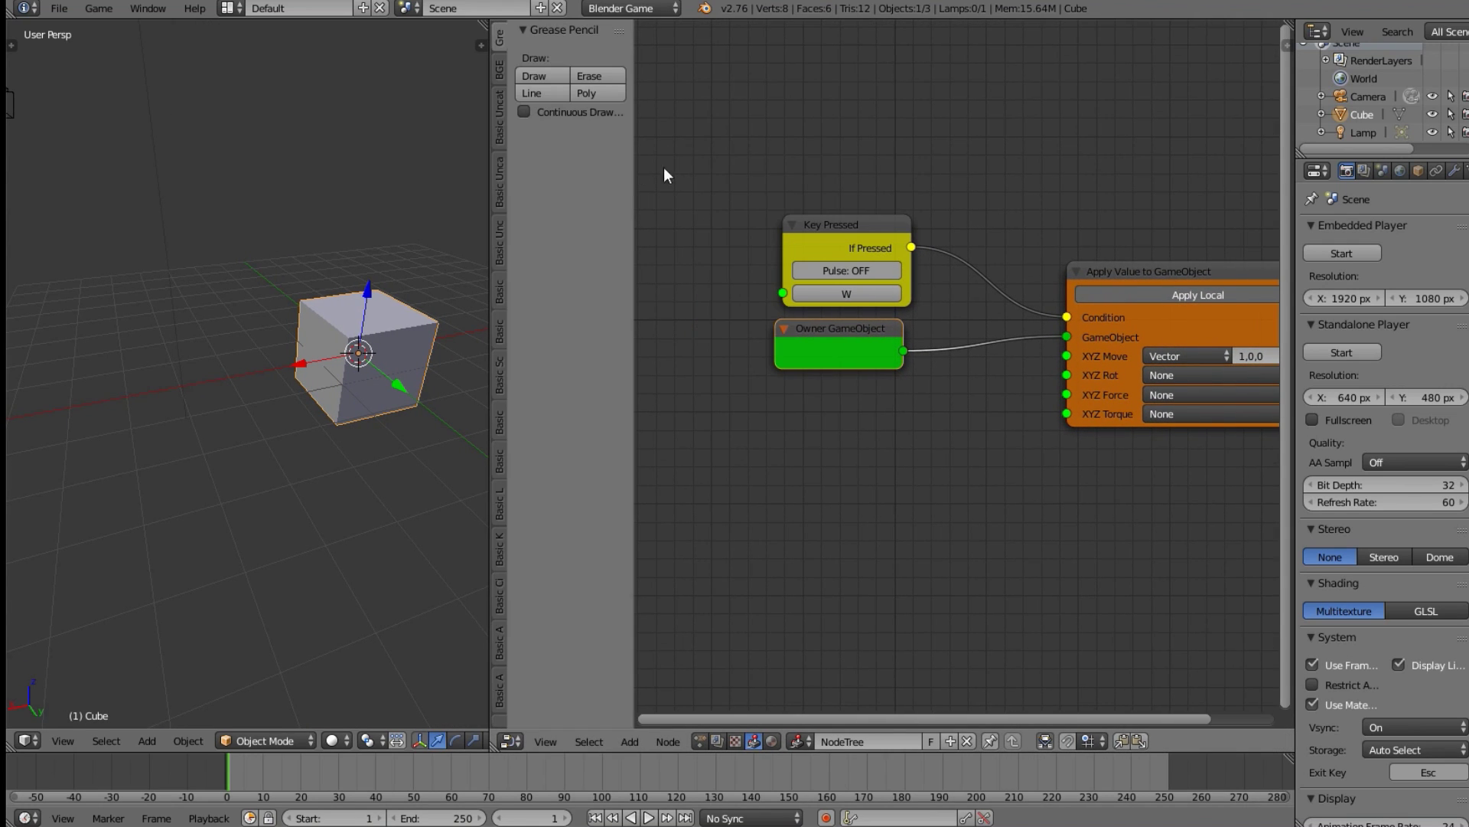
left_click_drag(631, 204, 708, 193)
middle_click_drag(832, 252, 782, 257)
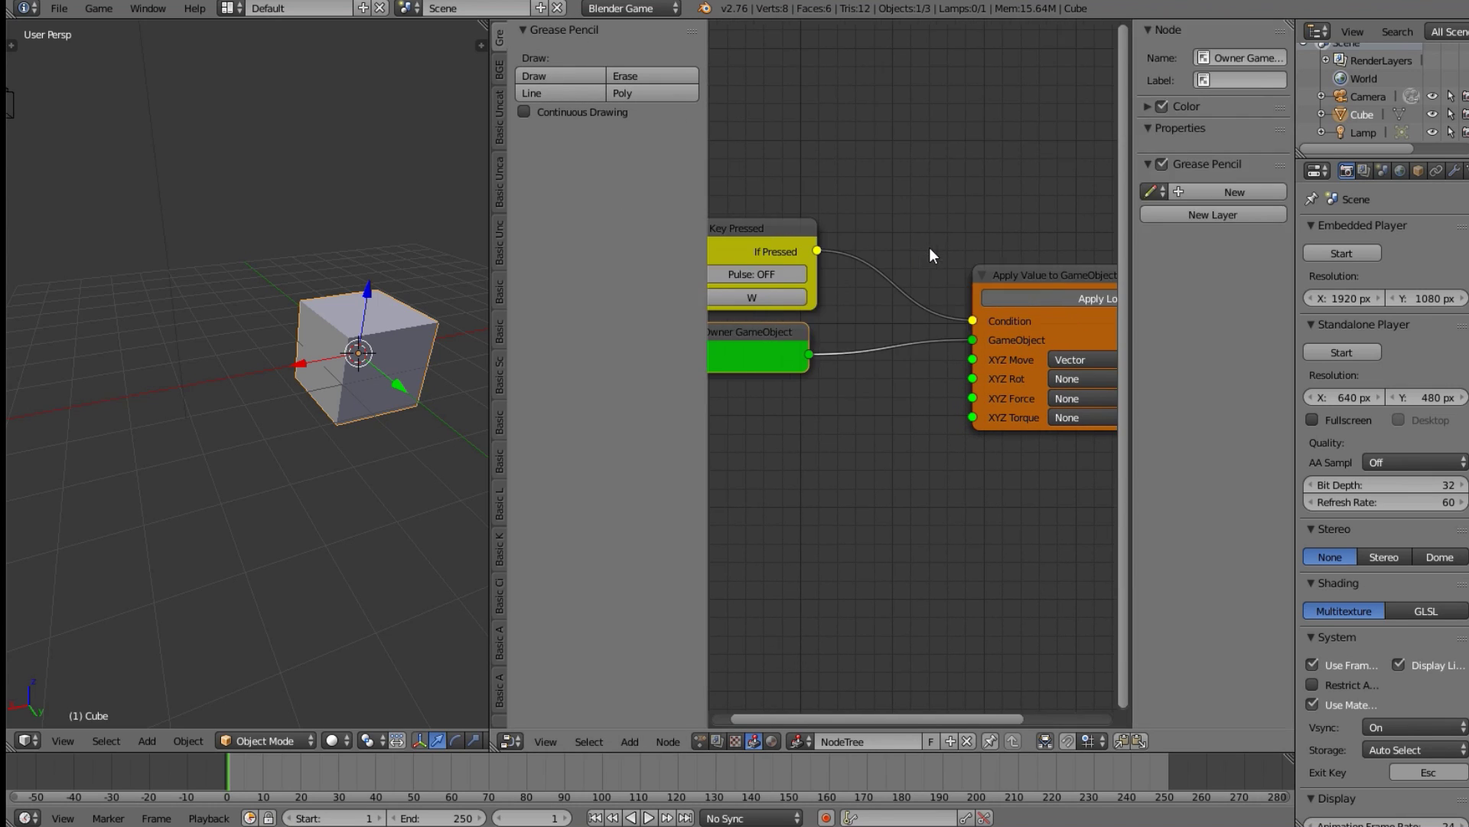
- Display the BGE Logic Tree tools in the Node Editor's tool shelf
key("t")
key("t")
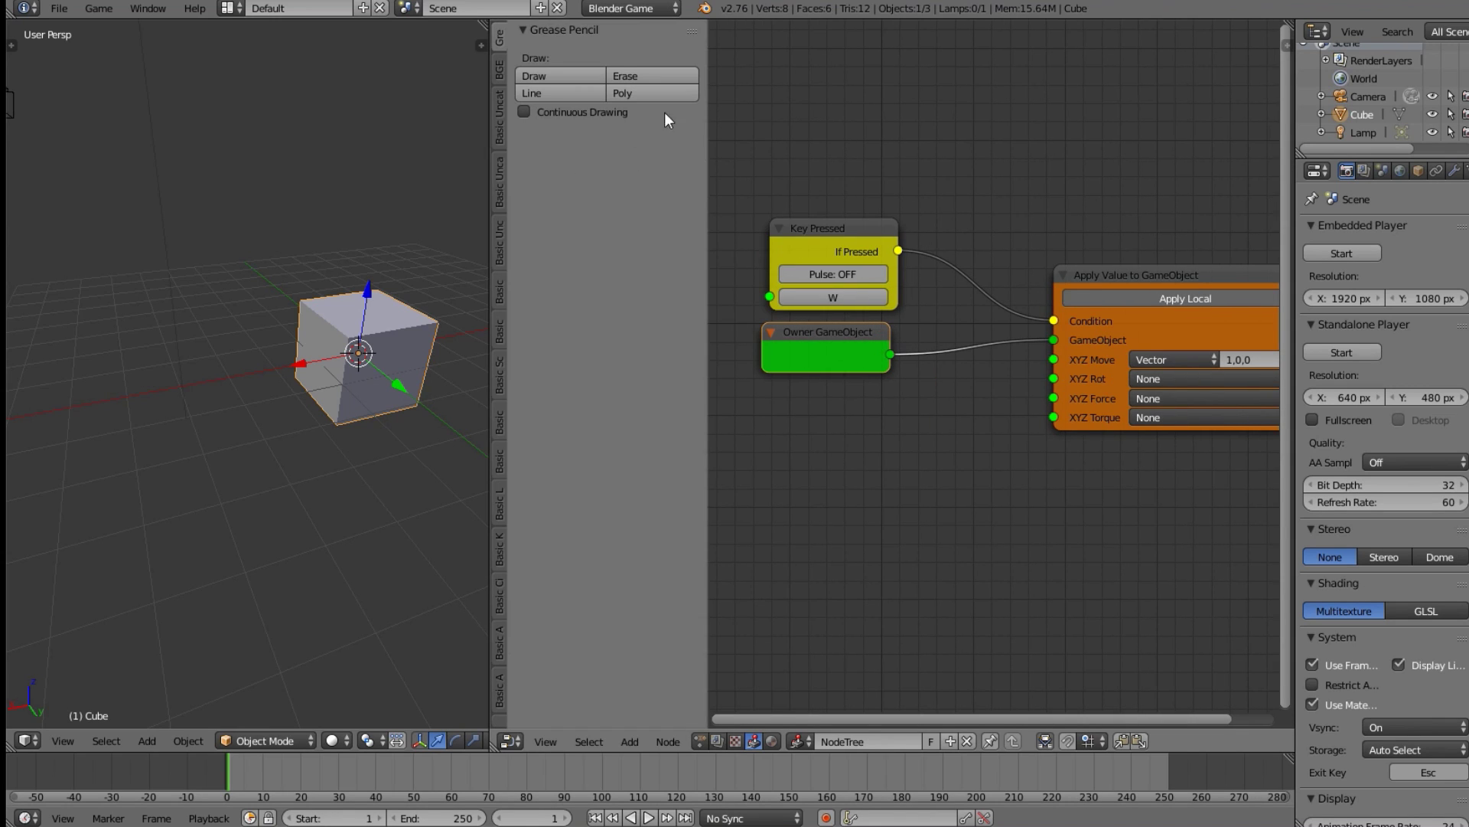
key("t")
key("t")
key("t")
key("t")
left_click(504, 71)
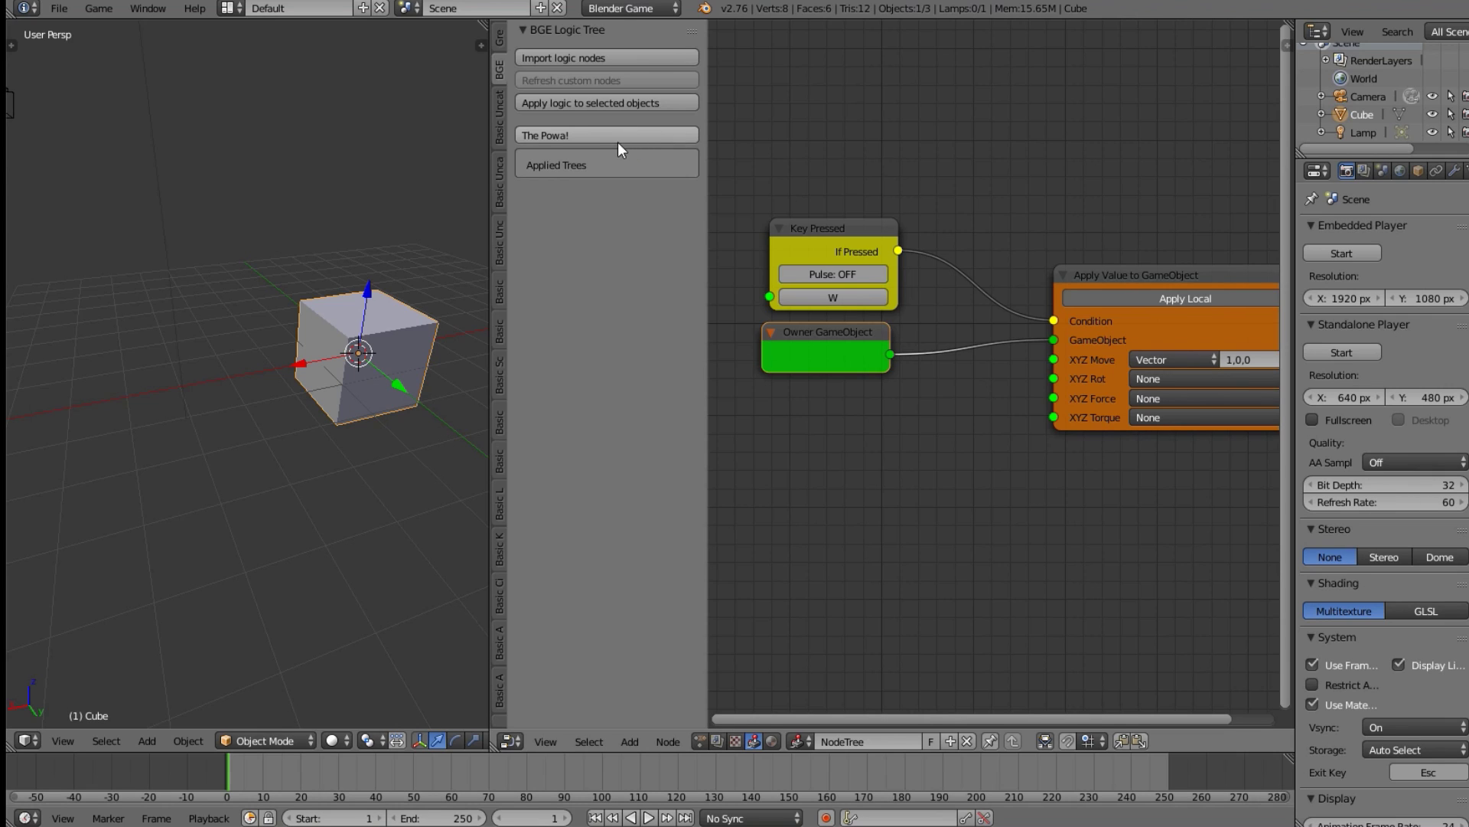
left_click(576, 136)
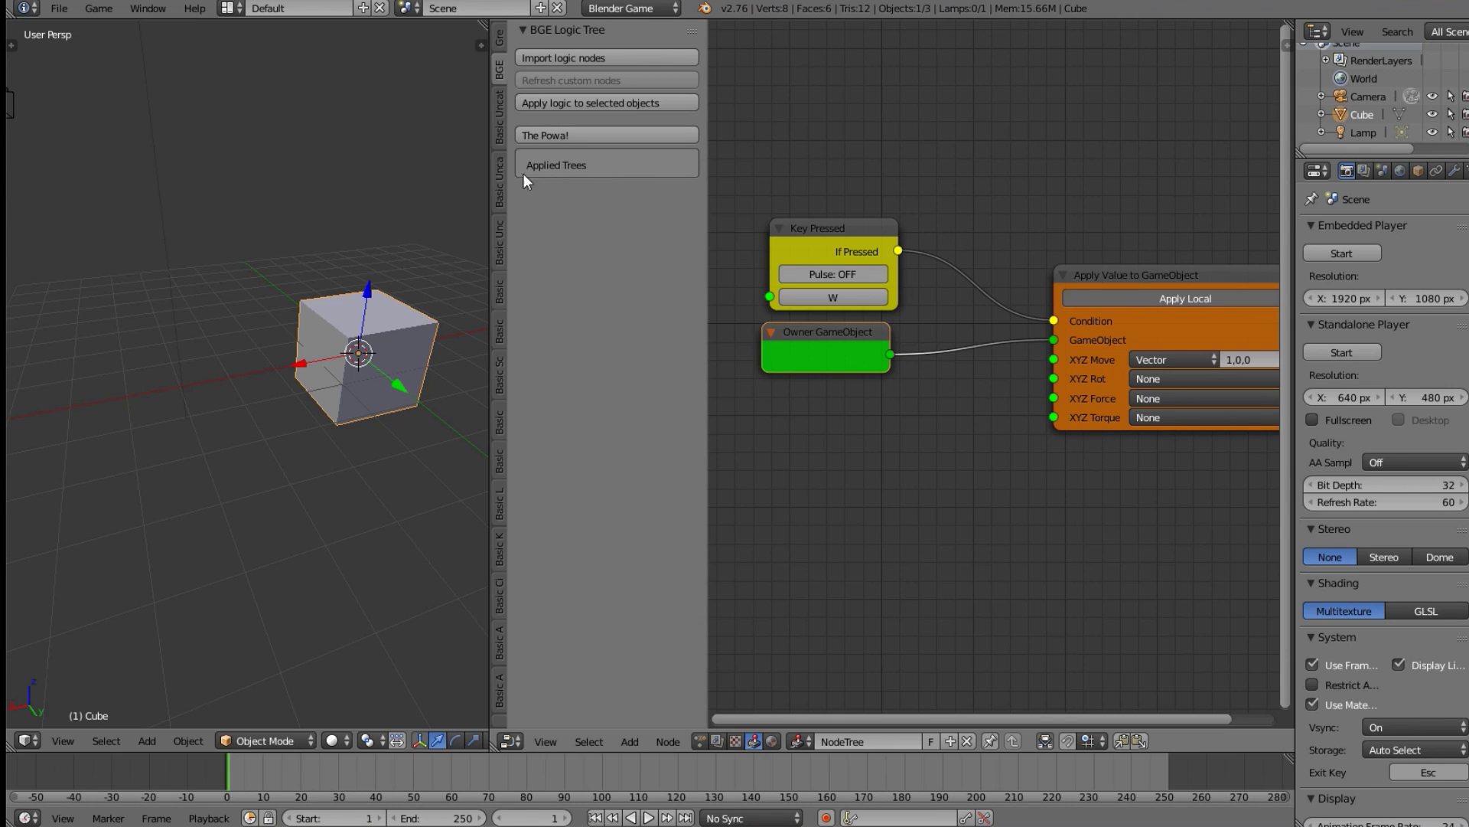
- Start saving the blend file and go up two levels to the "node logic tutorial (Installing and getting started)" folder
left_click(72, 9)
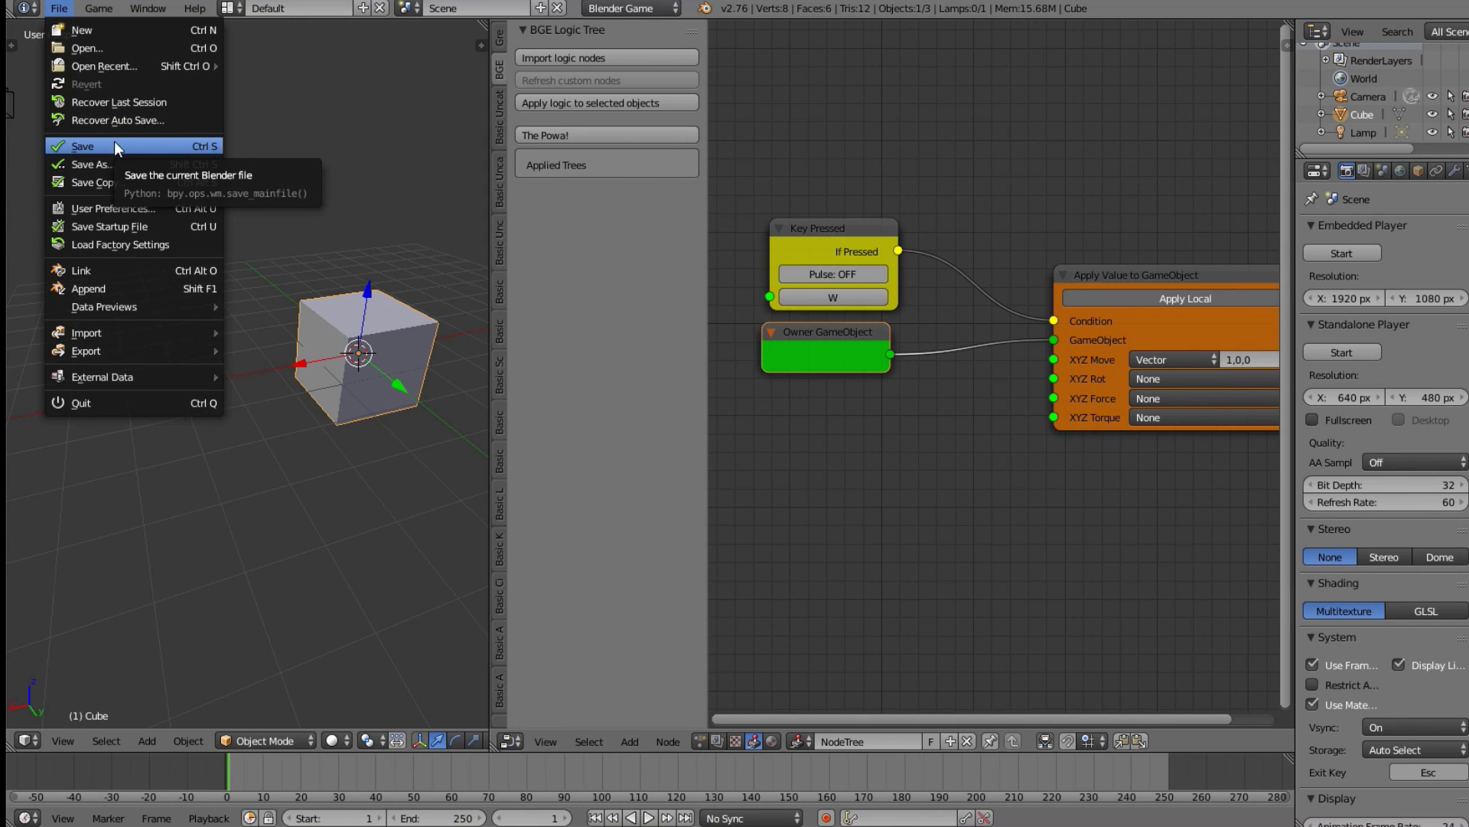
left_click(67, 149)
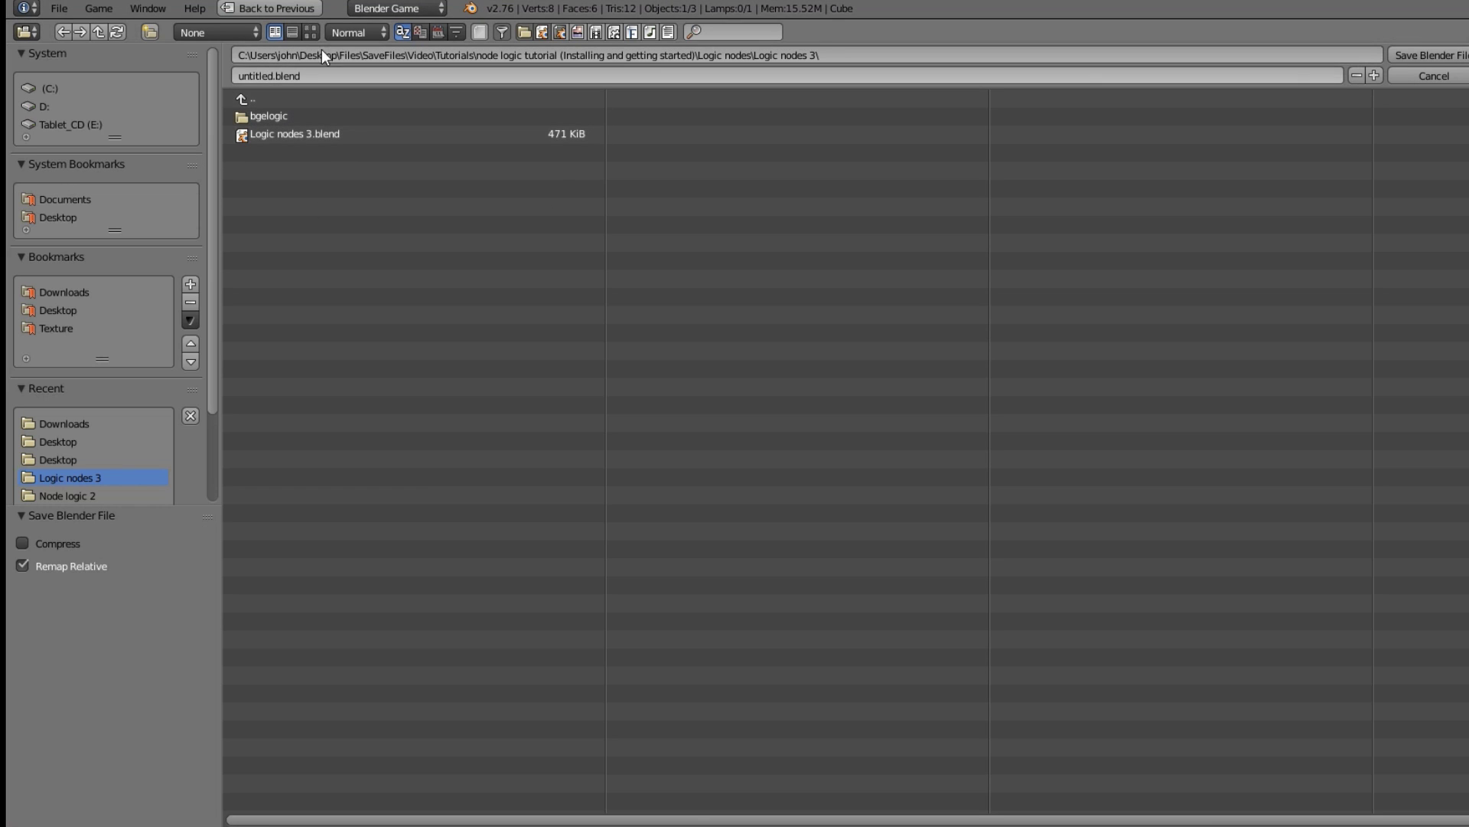
left_click(265, 99)
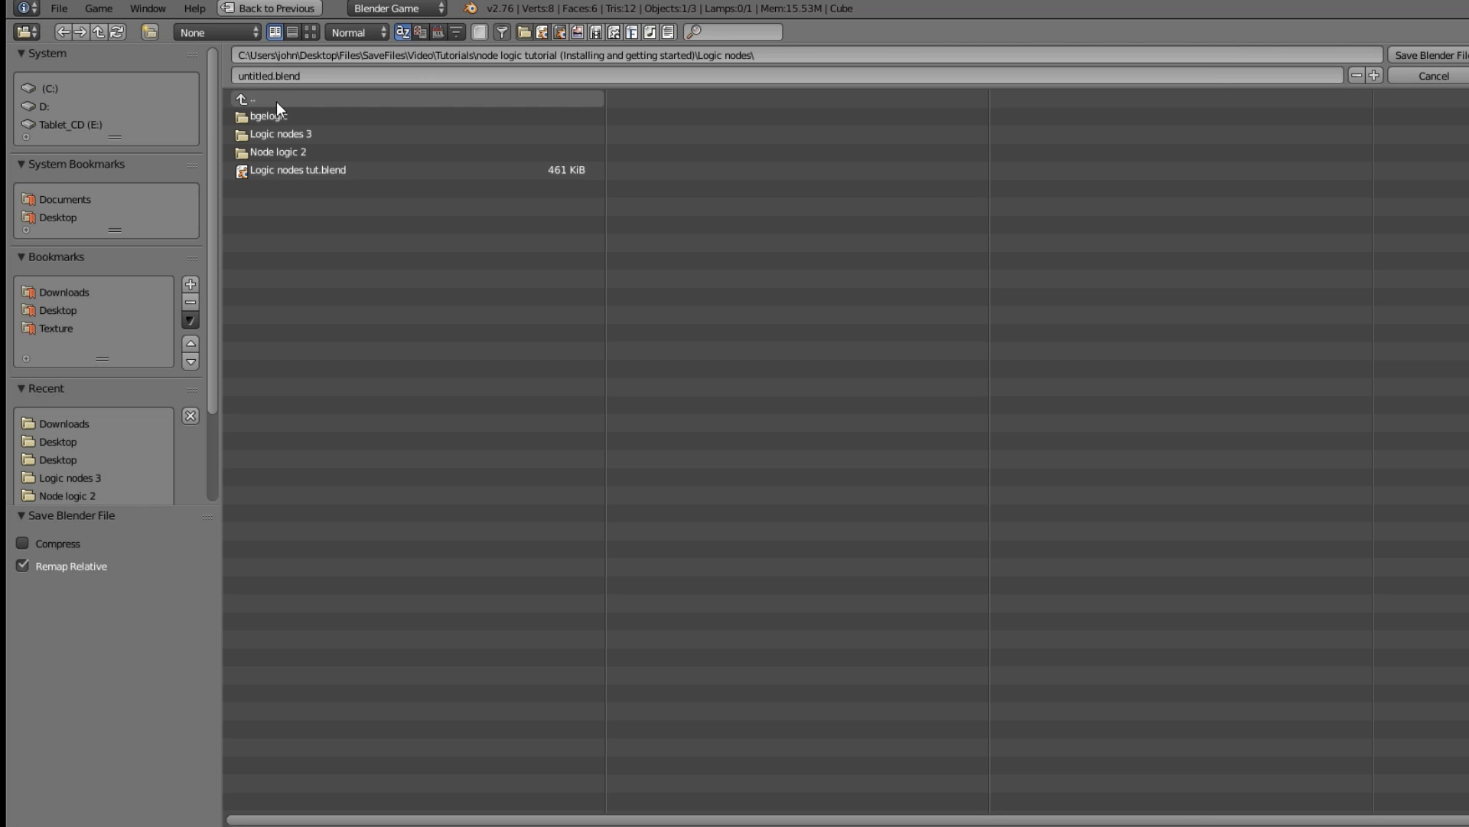
left_click(277, 101)
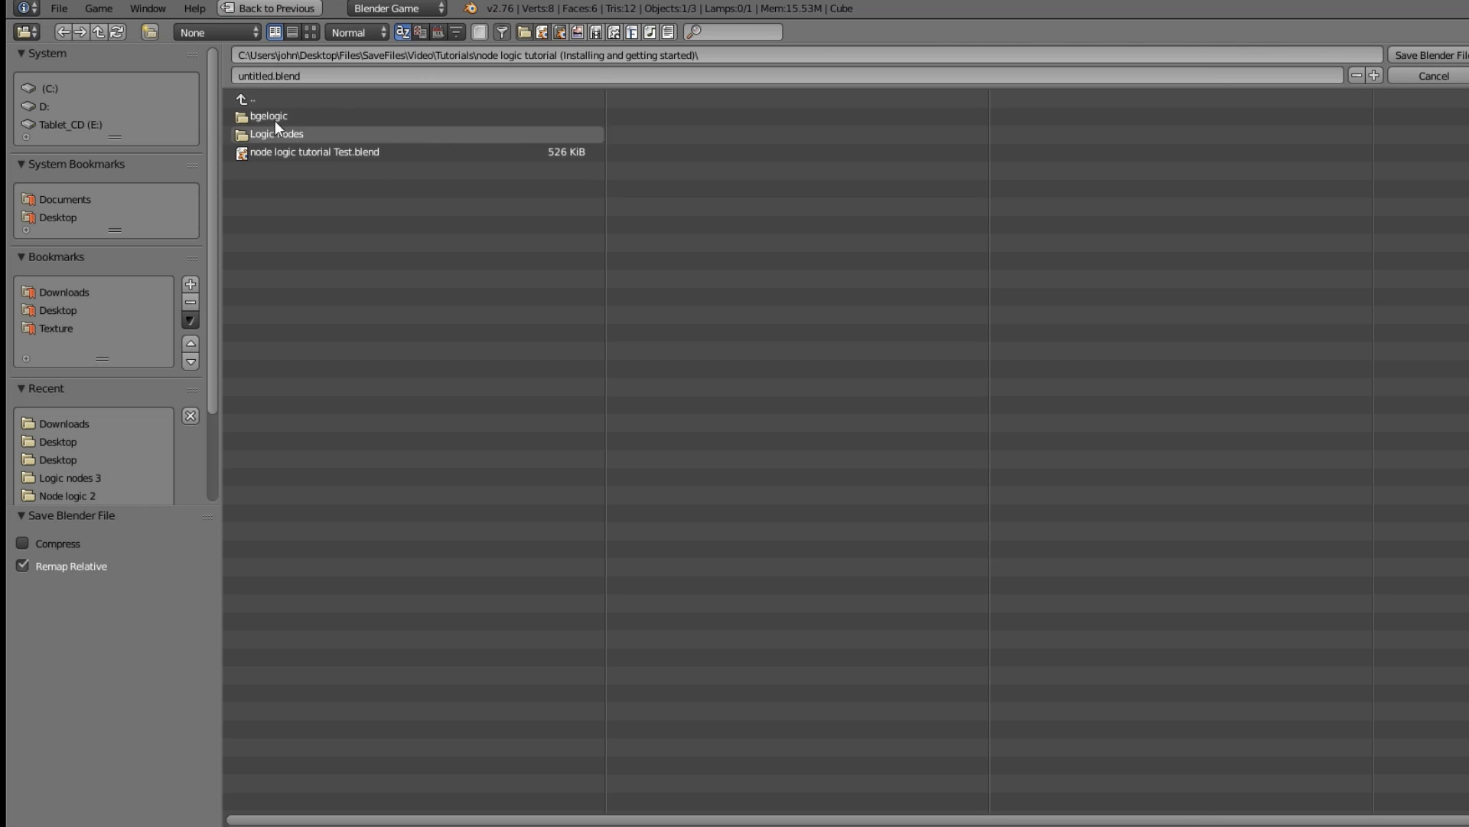
- Create a new folder named "Node logic 4" and copy its name while naming it
left_click(150, 32)
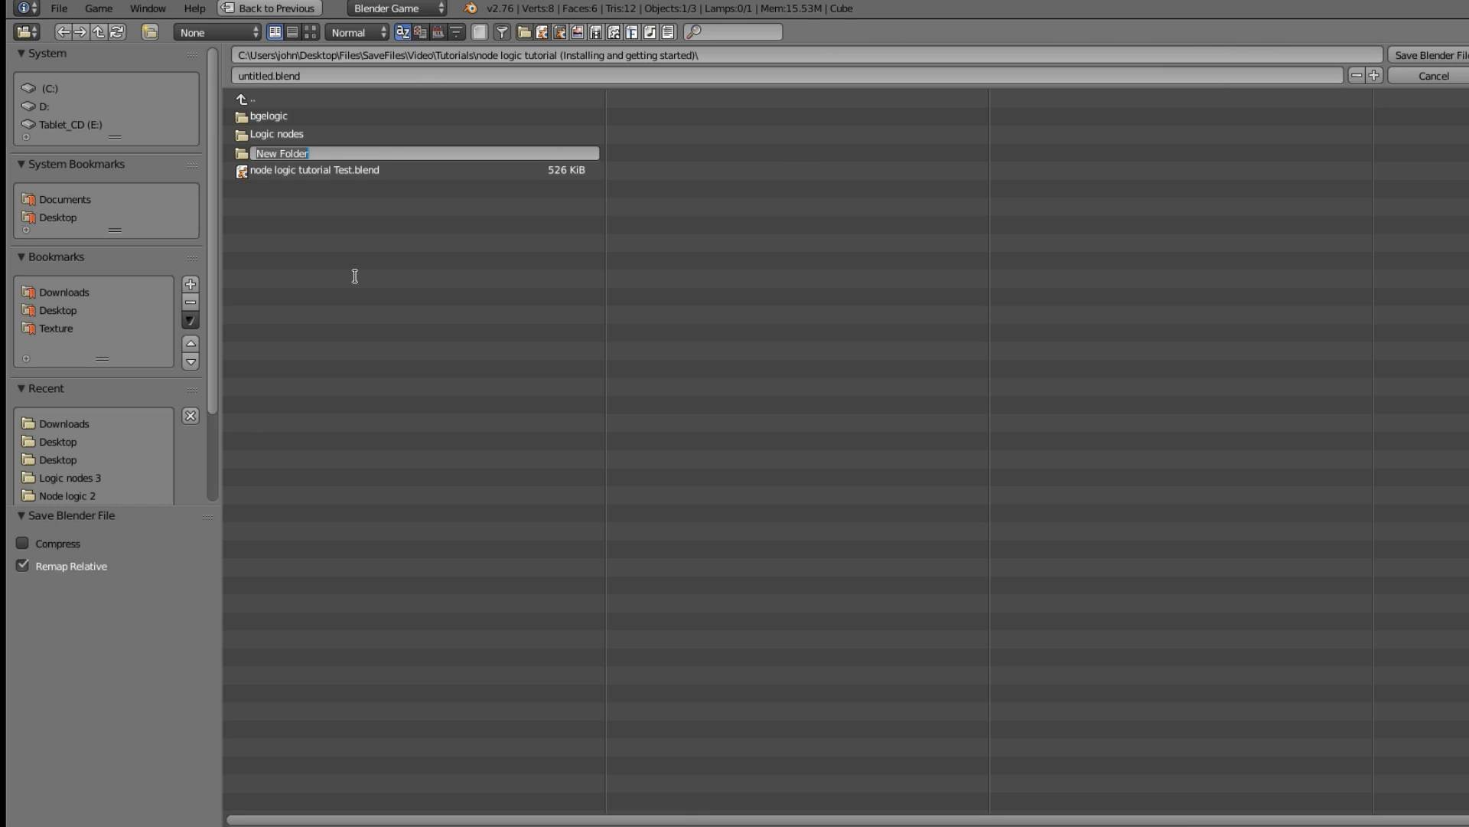
type("n")
key("BackSpace")
type("Node logic 4")
key("shift+Left")
key("shift+Left")
key("shift+Left")
key("shift+Left")
key("shift+Left")
key("shift+Left")
key("shift+Left")
key("shift+Left")
key("shift+Left")
key("shift+Left")
key("shift+Left")
key("shift+Left")
key("ctrl+c")
key("Return")
- Open the "Node logic 4" folder and save the blend file in it under the copied name "Node logic 4"
left_click(267, 155)
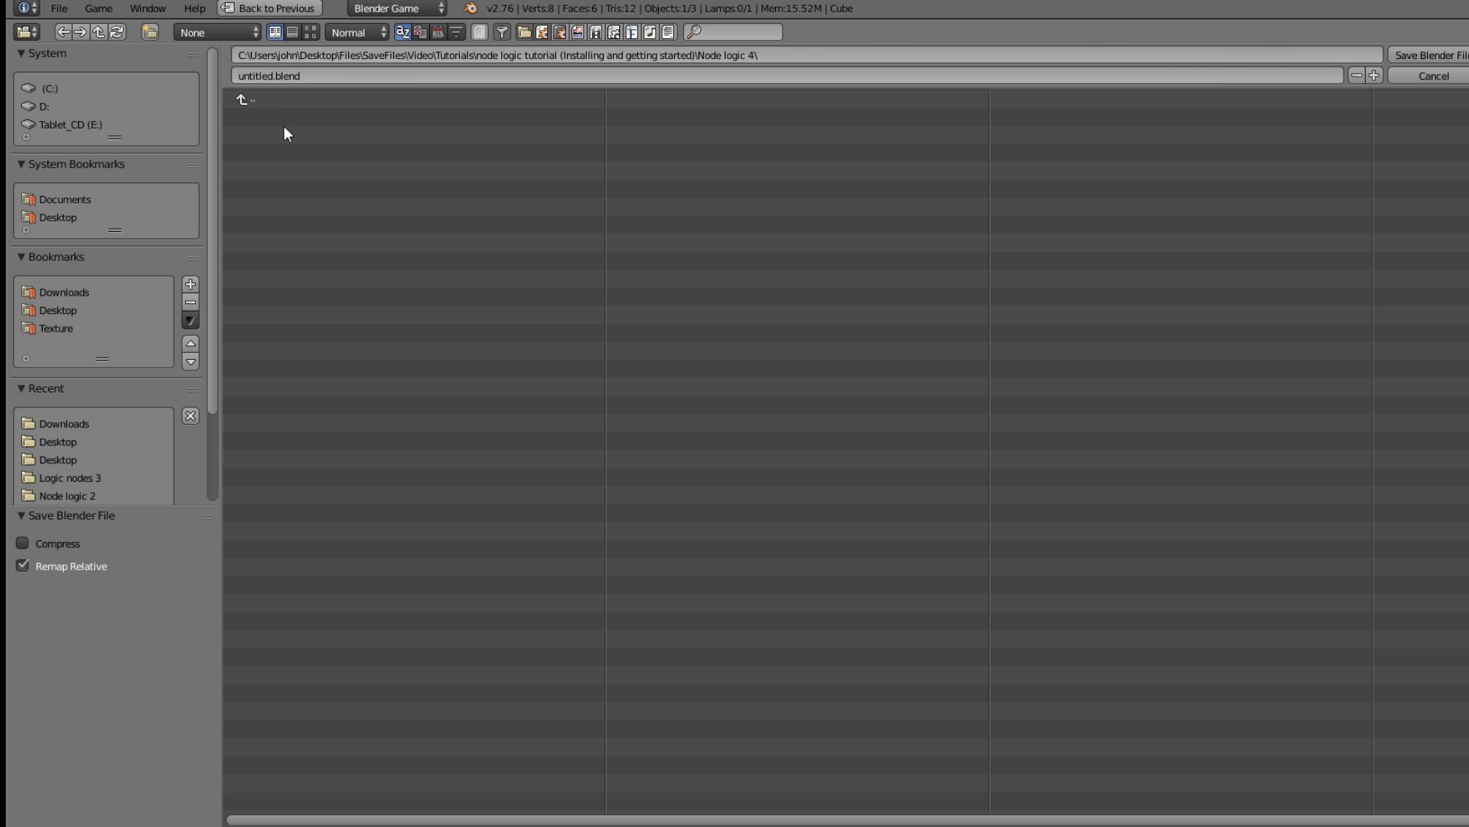
double_click(257, 76)
key("ctrl+v")
left_click(390, 272)
left_click(1439, 56)
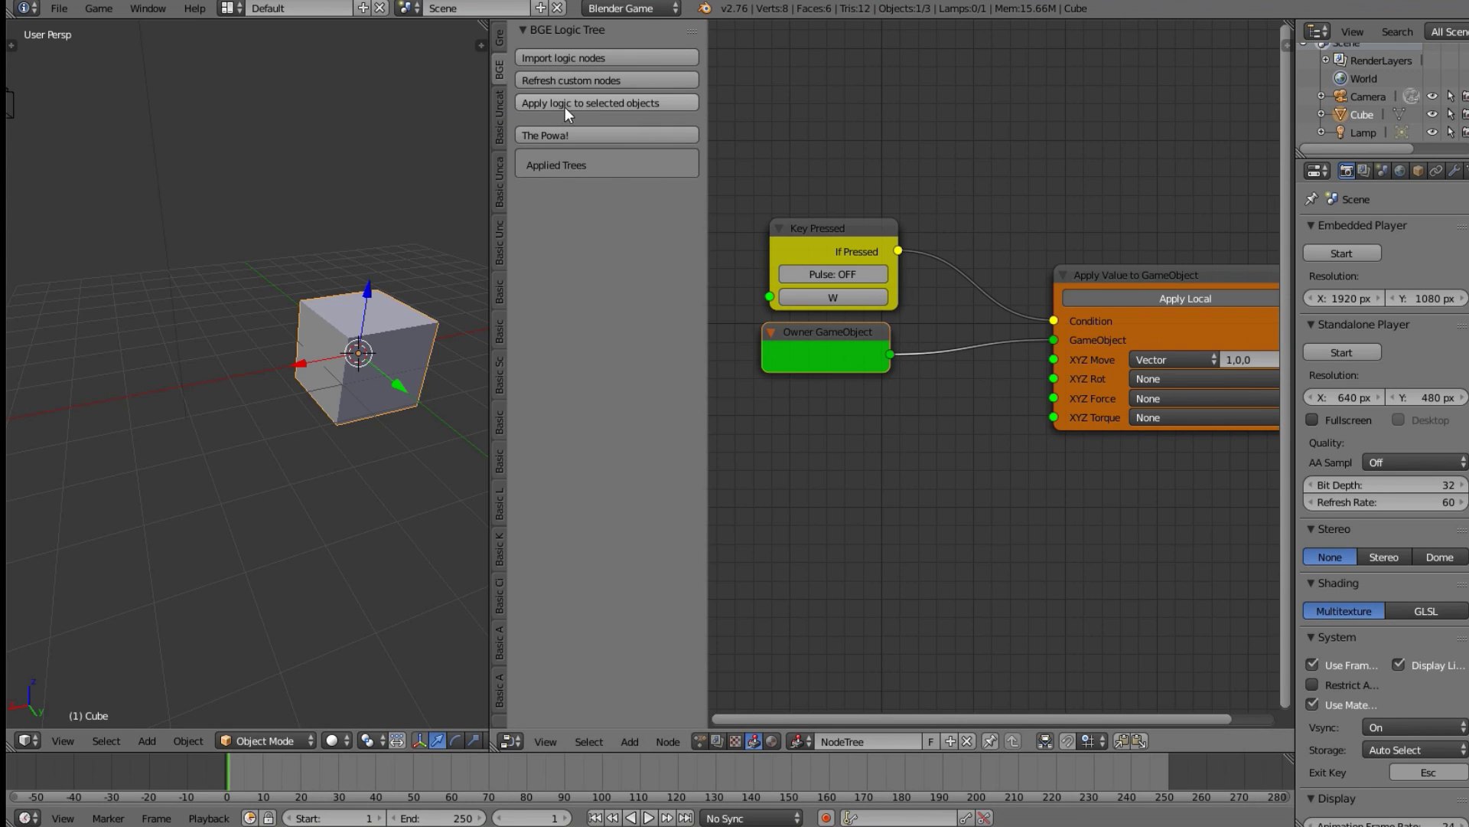
- Apply the logic tree to the selected cube, and compare the applied trees of the lamp and the cube, leaving the cube selected
left_click(672, 104)
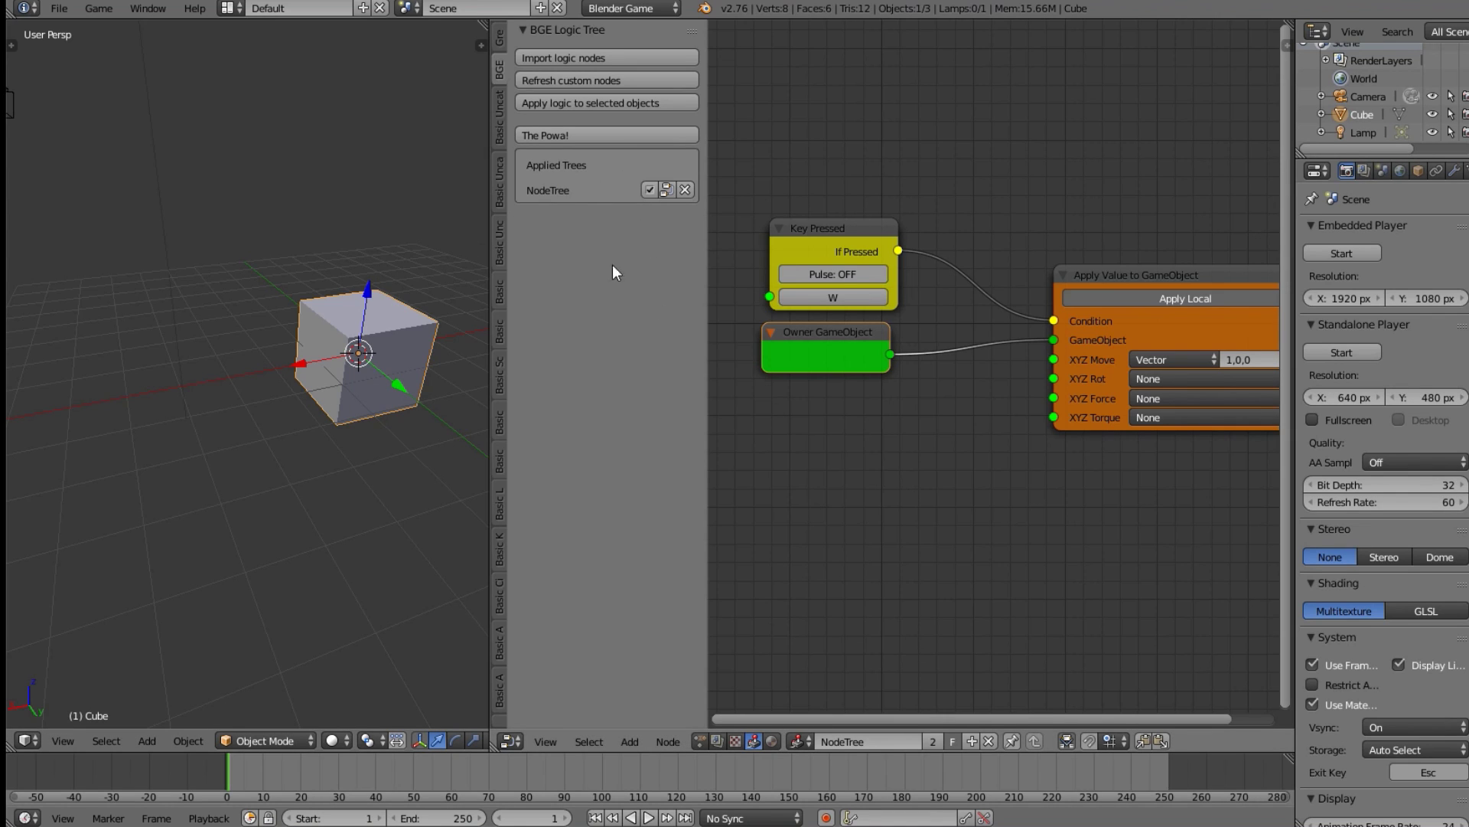
scroll(249, 295, "down", 3)
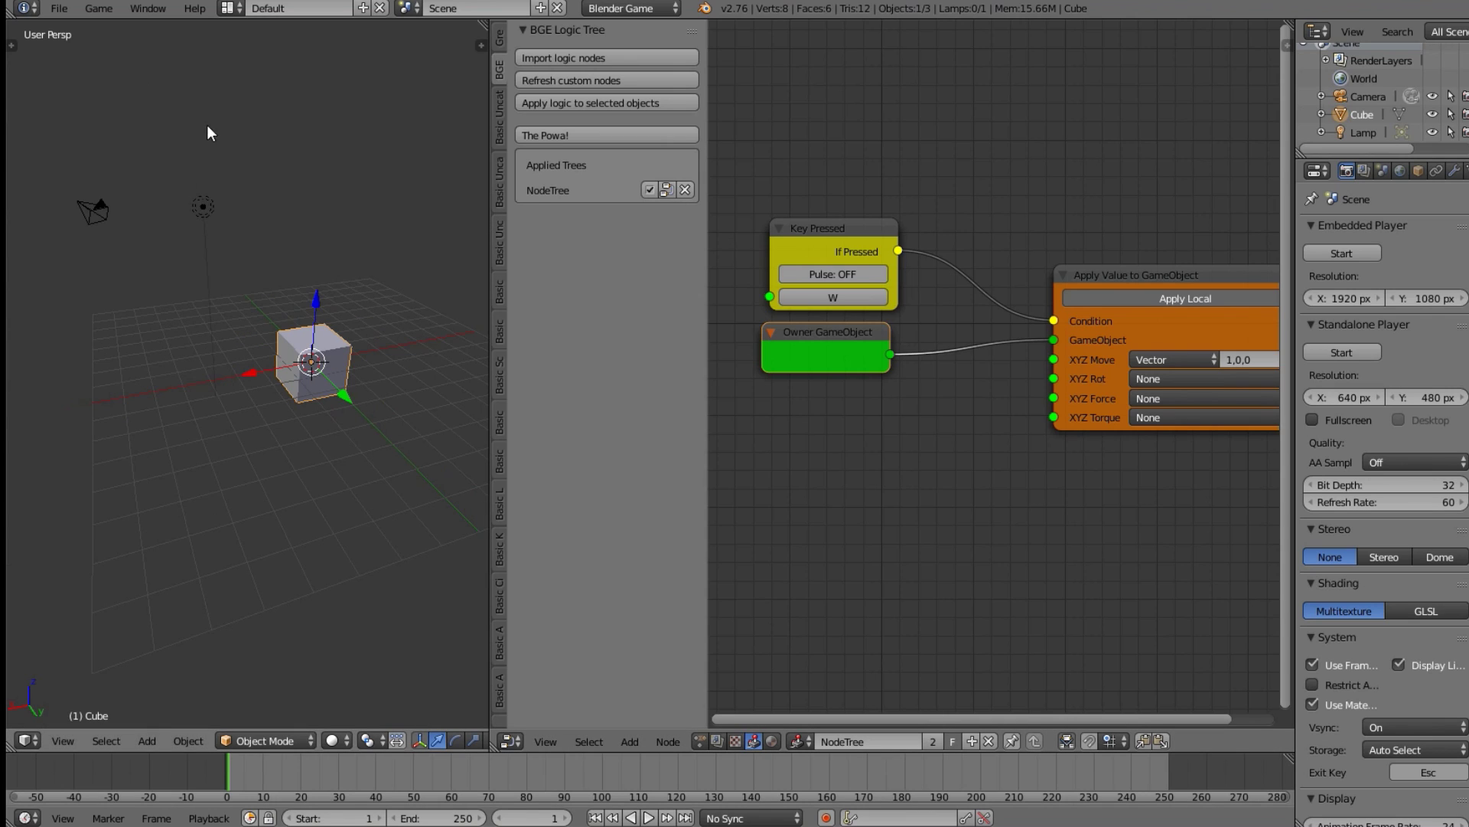
left_click(201, 197)
left_click(302, 351)
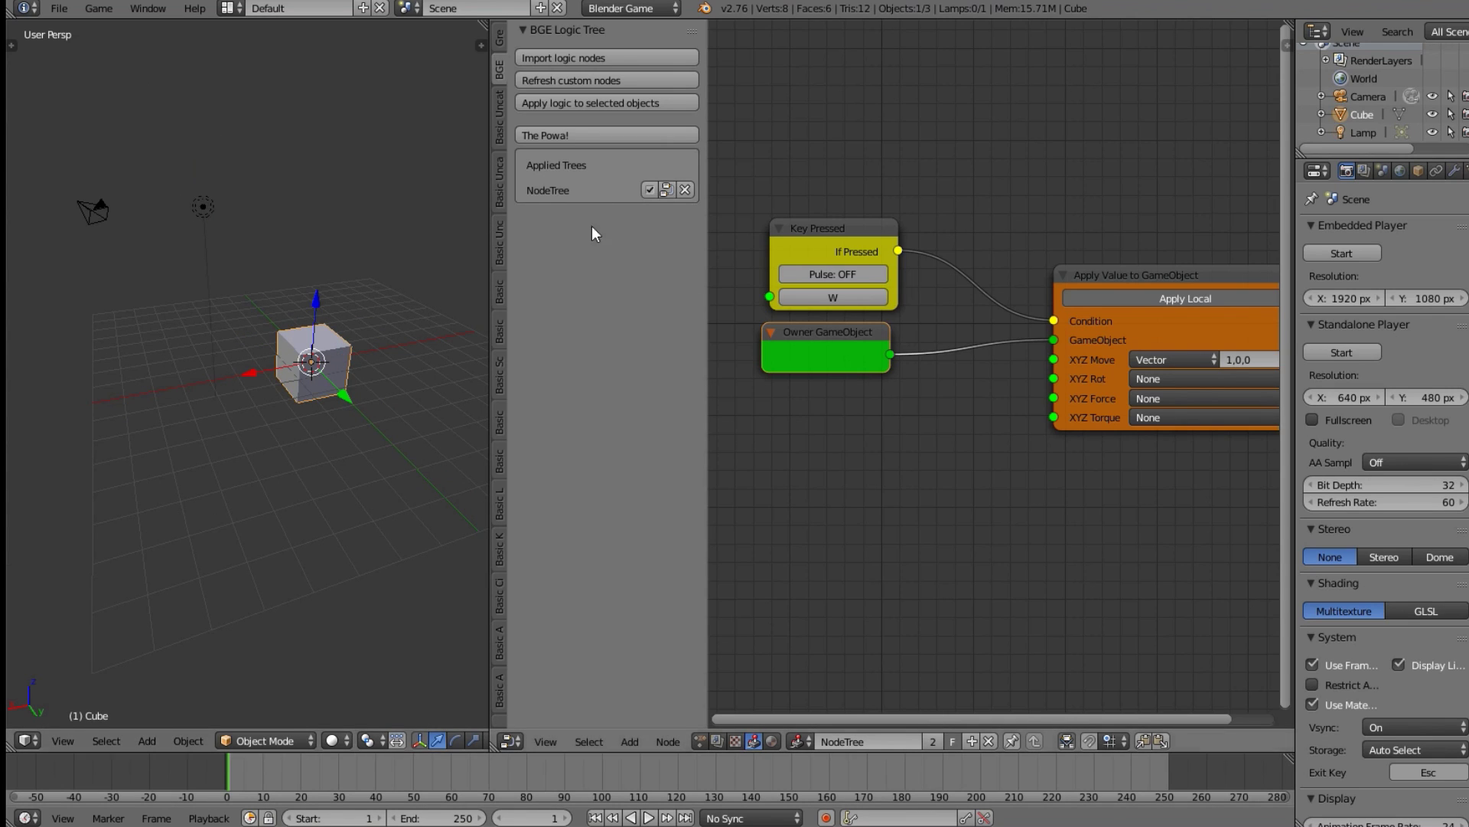
left_click(202, 204)
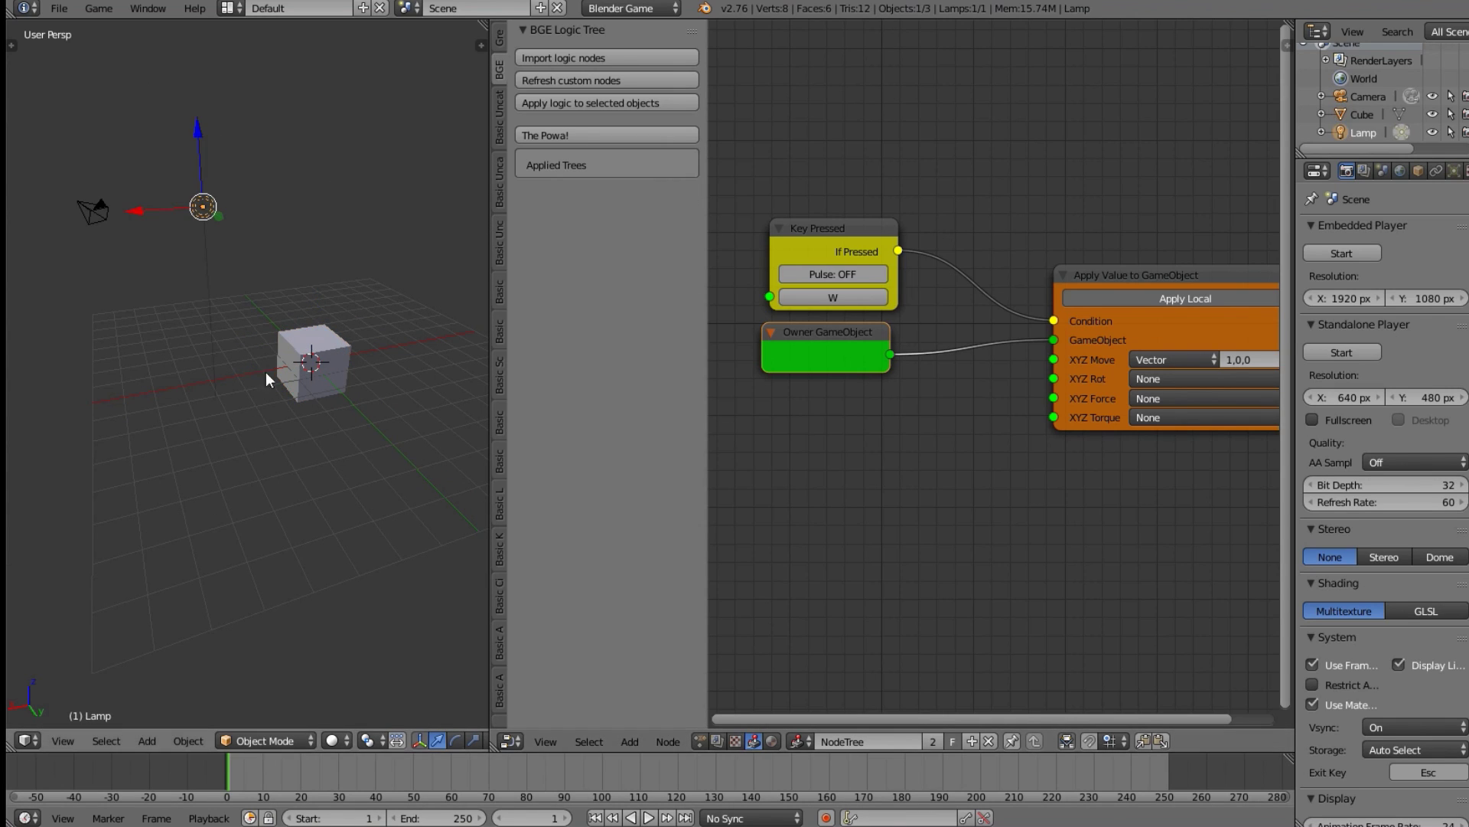
left_click(306, 362)
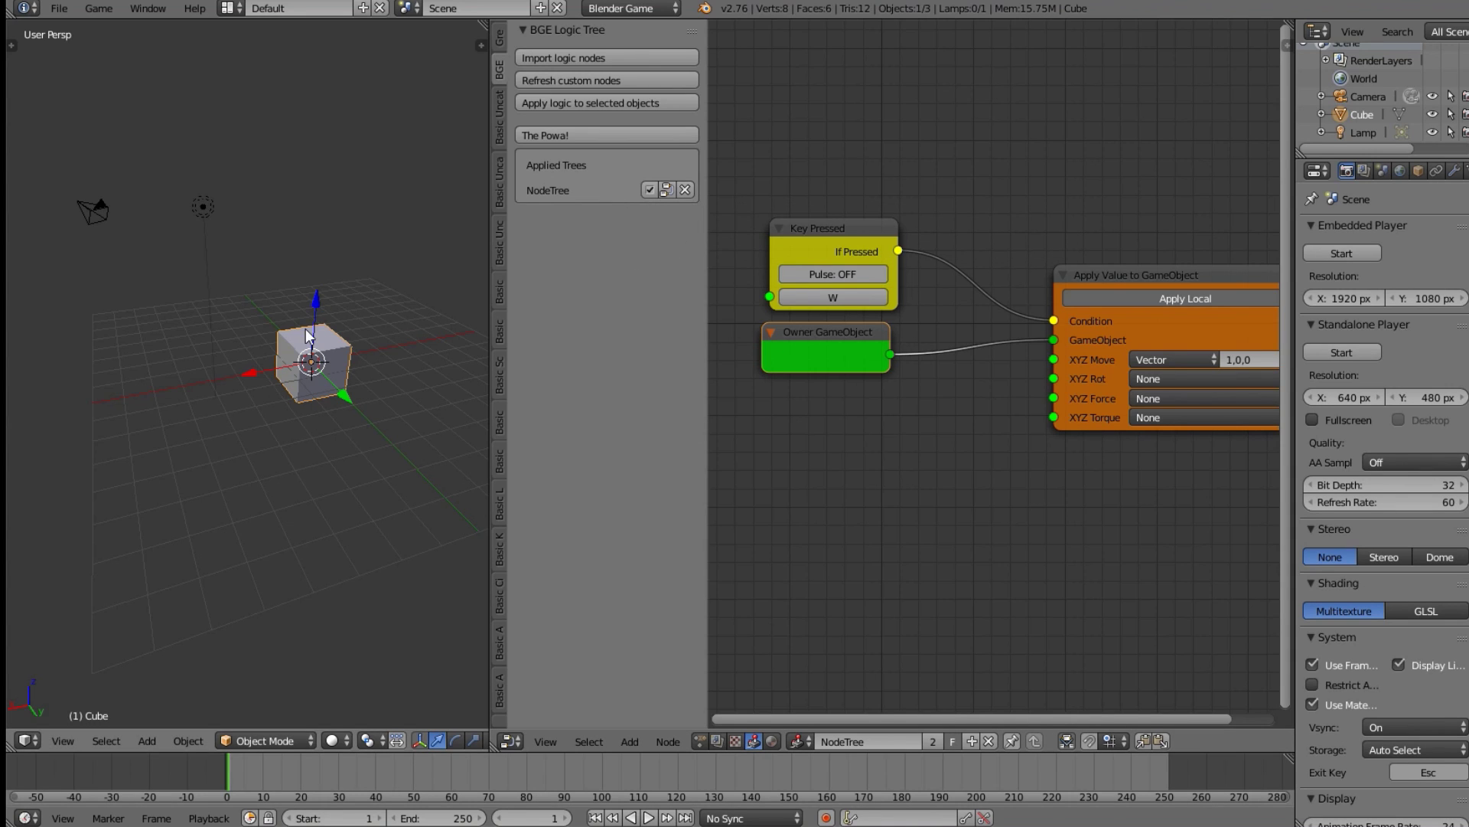
- Start the game engine, test the cube's movement with W, and exit the game
key("p")
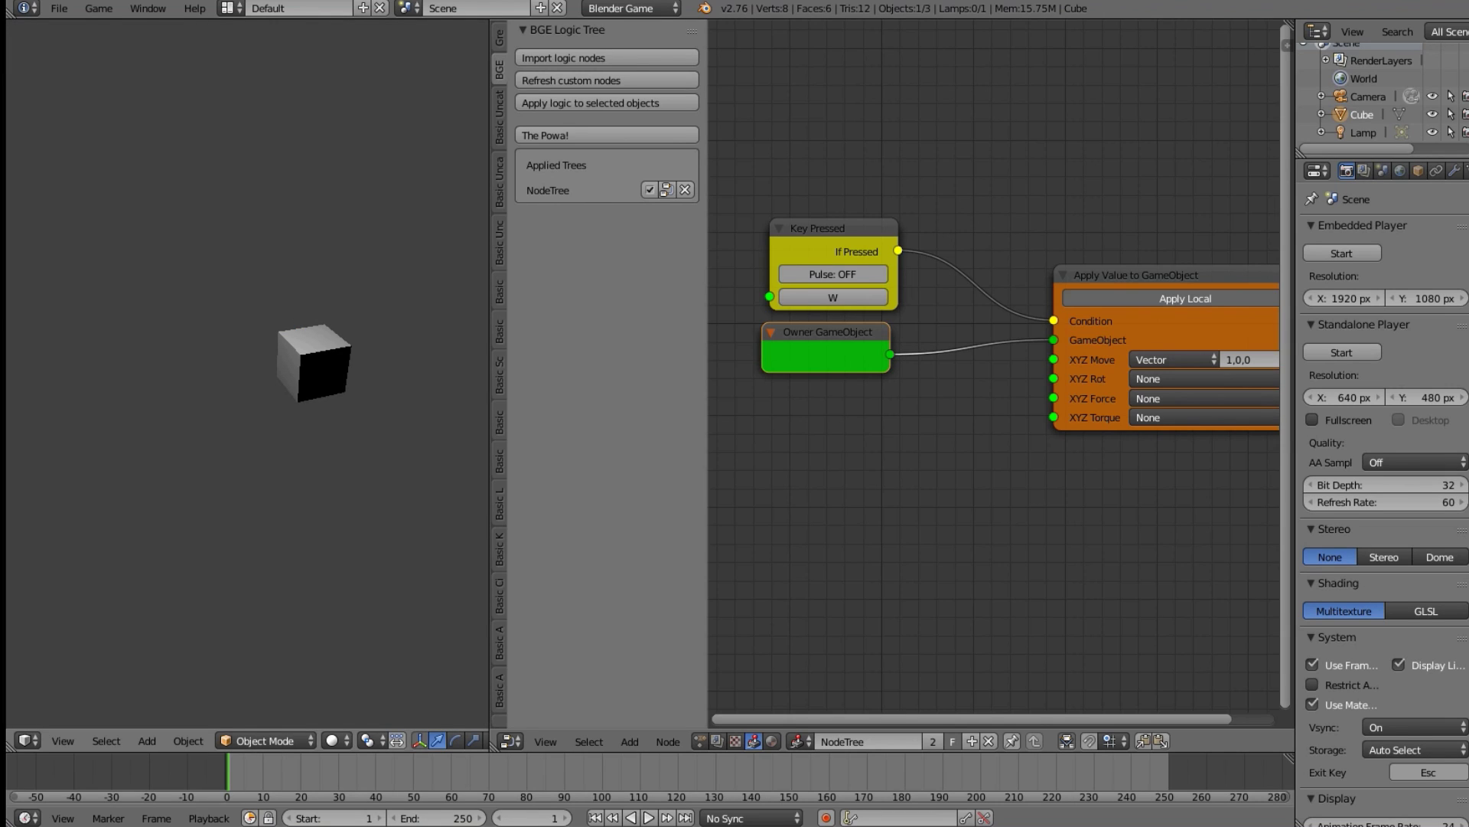
key("w")
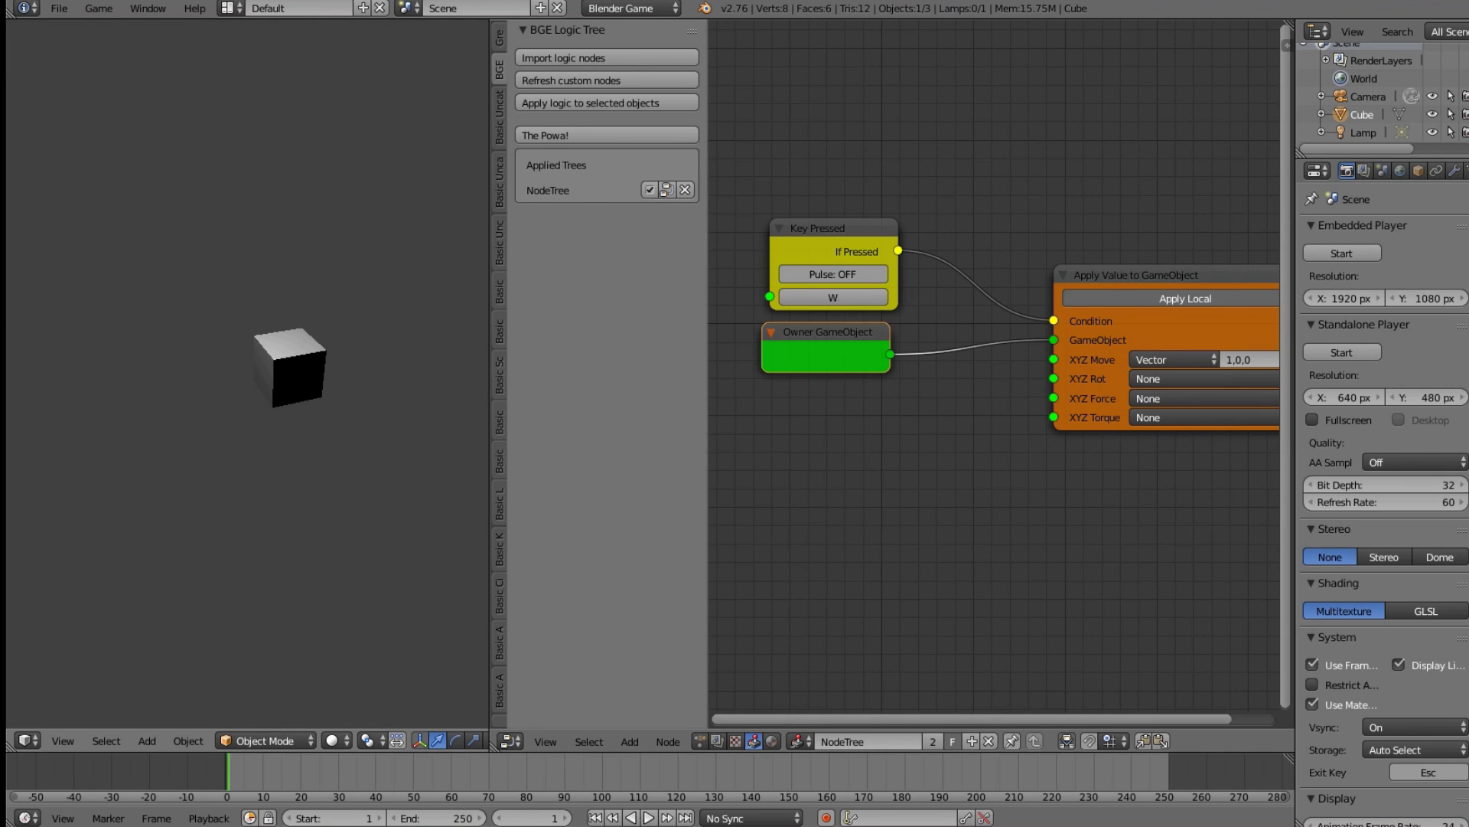
key("Escape")
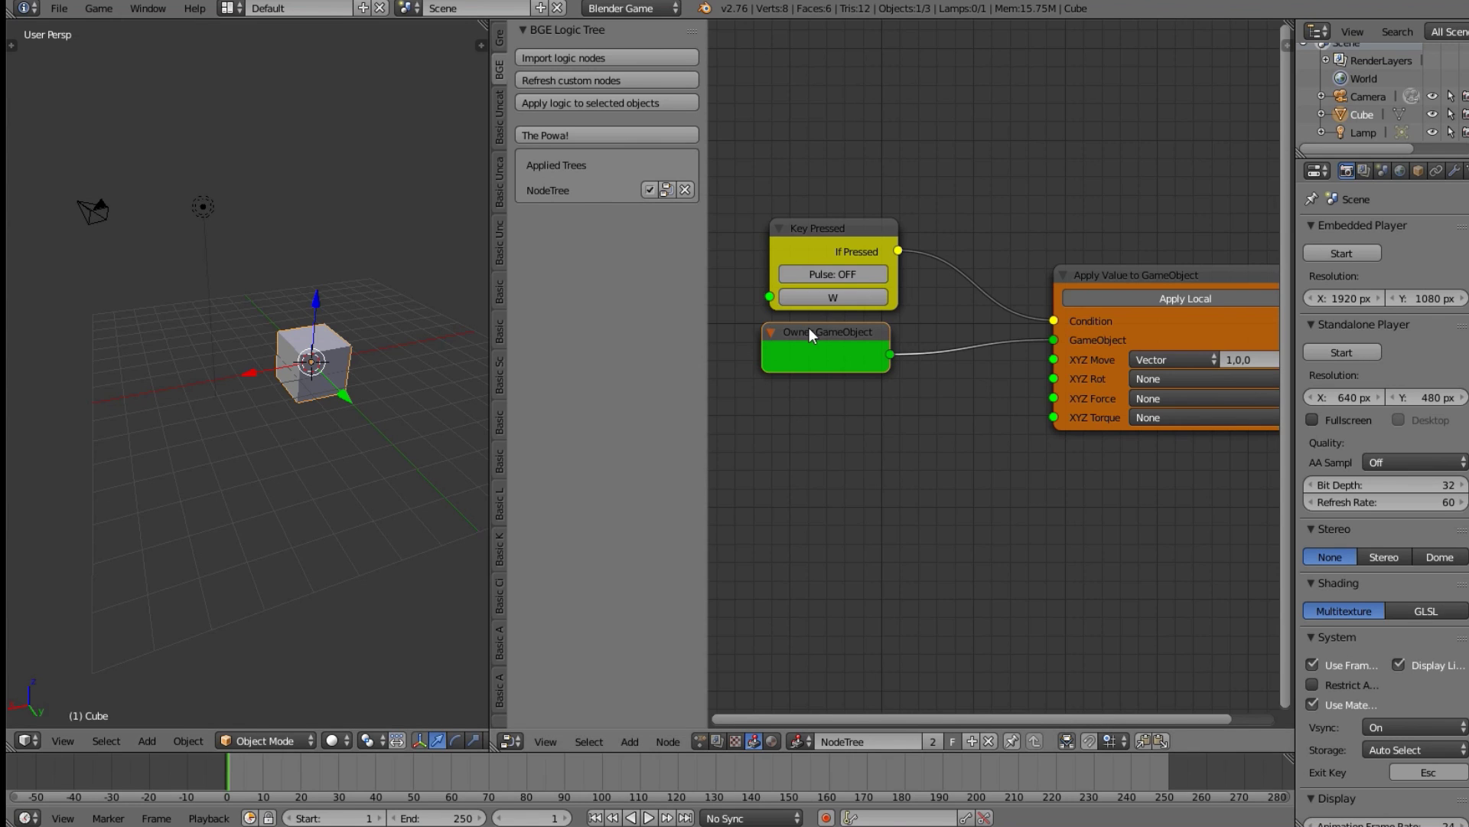
- Nudge the Owner GameObject and Key Pressed nodes slightly and turn Pulse on in the Key Pressed node
left_click_drag(861, 342, 872, 339)
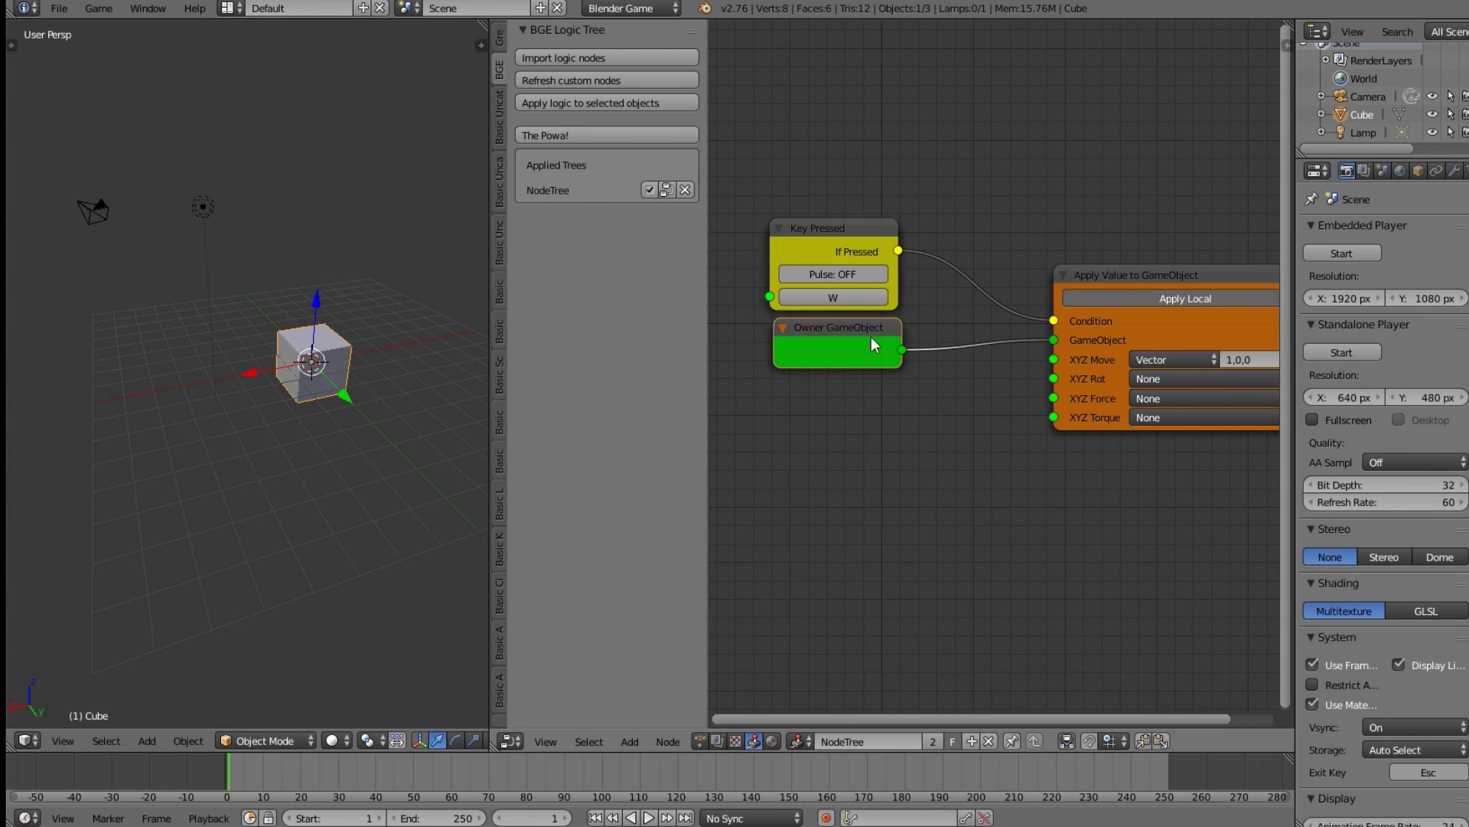
scroll(869, 346, "up", 2)
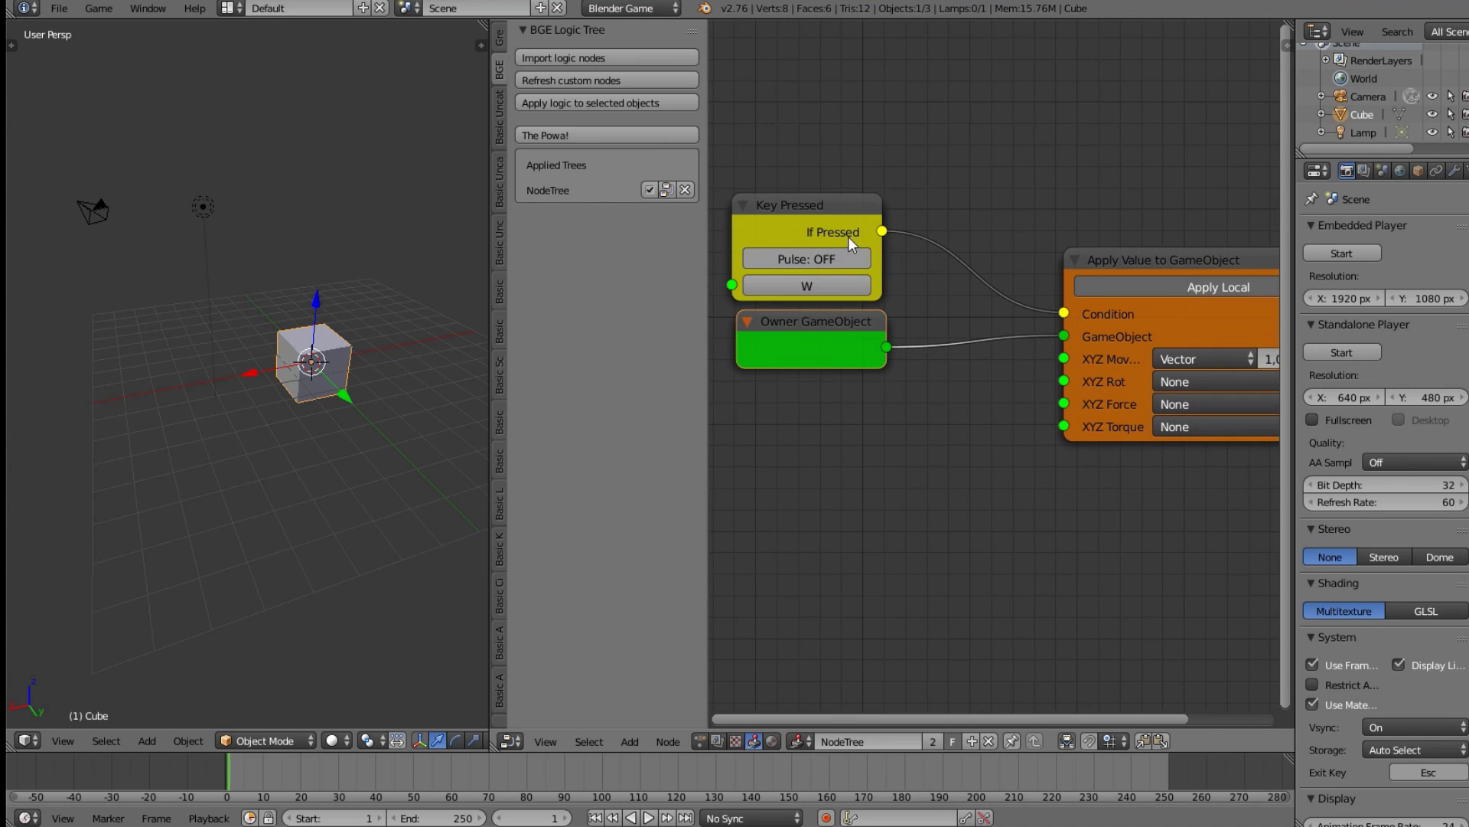
left_click_drag(848, 237, 857, 232)
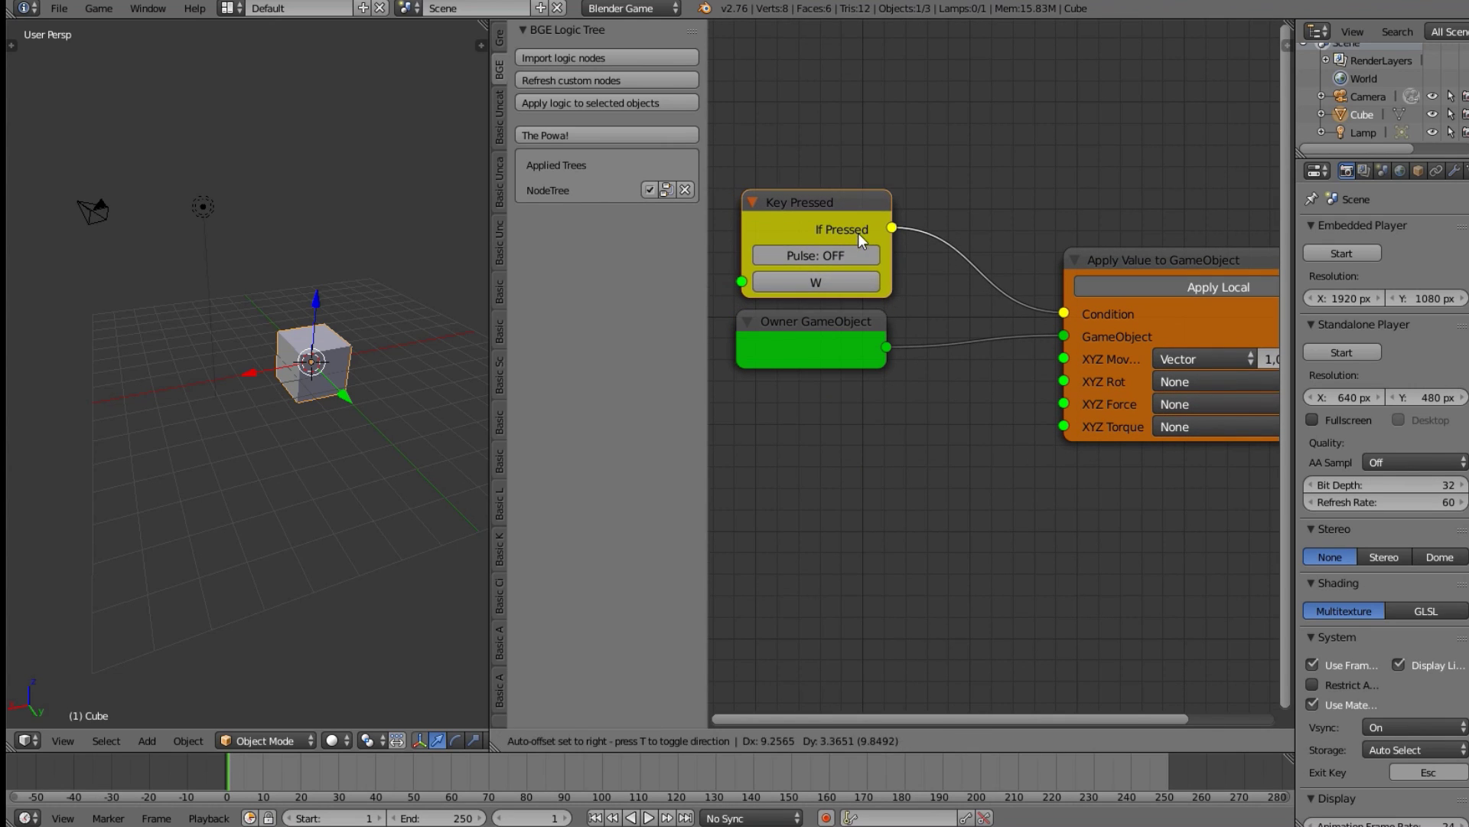
left_click(781, 256)
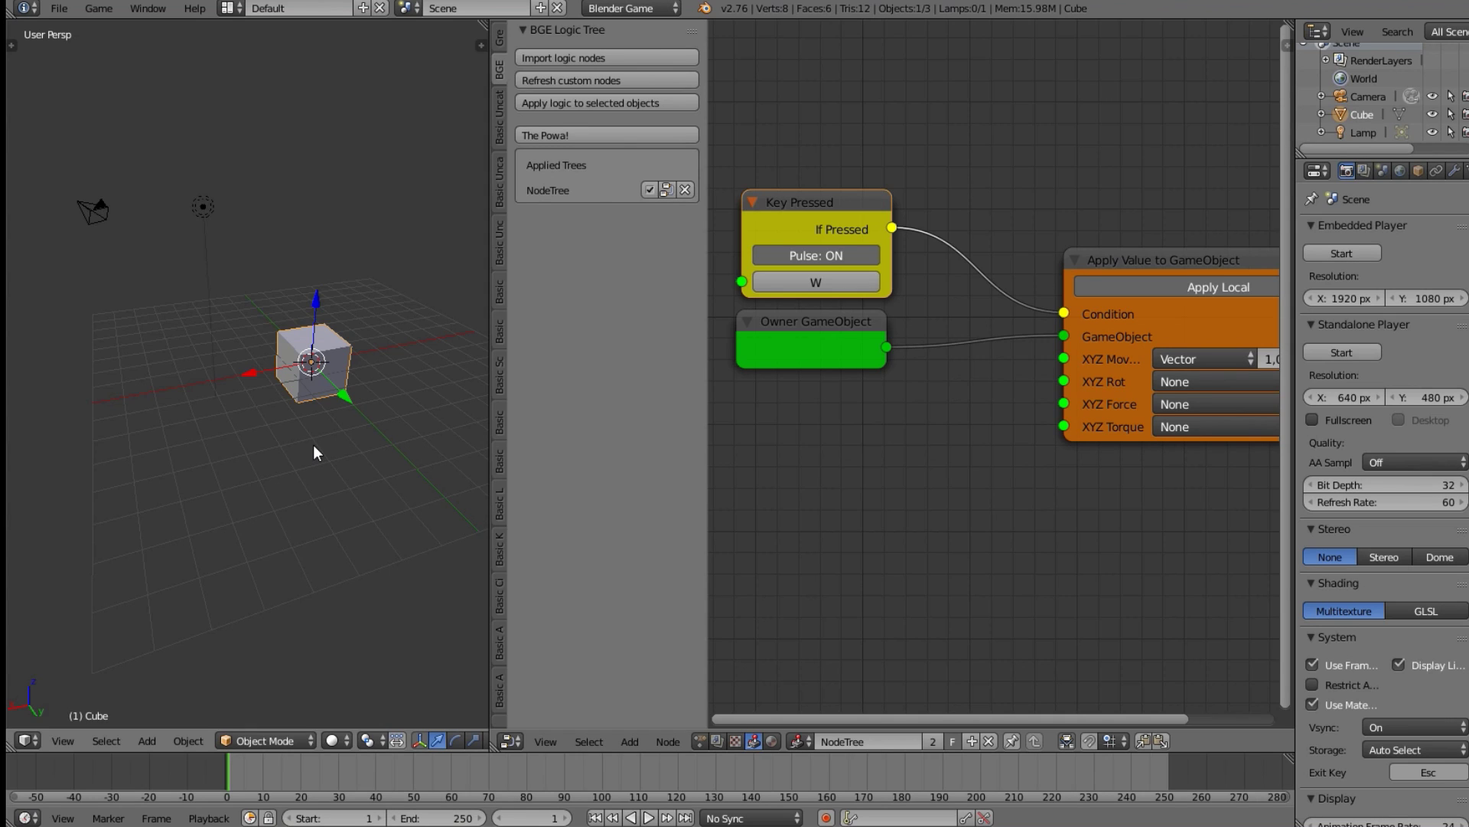
- Run the game three times to test the cube's continuous movement with W, viewing it from another angle for the last run
key("p")
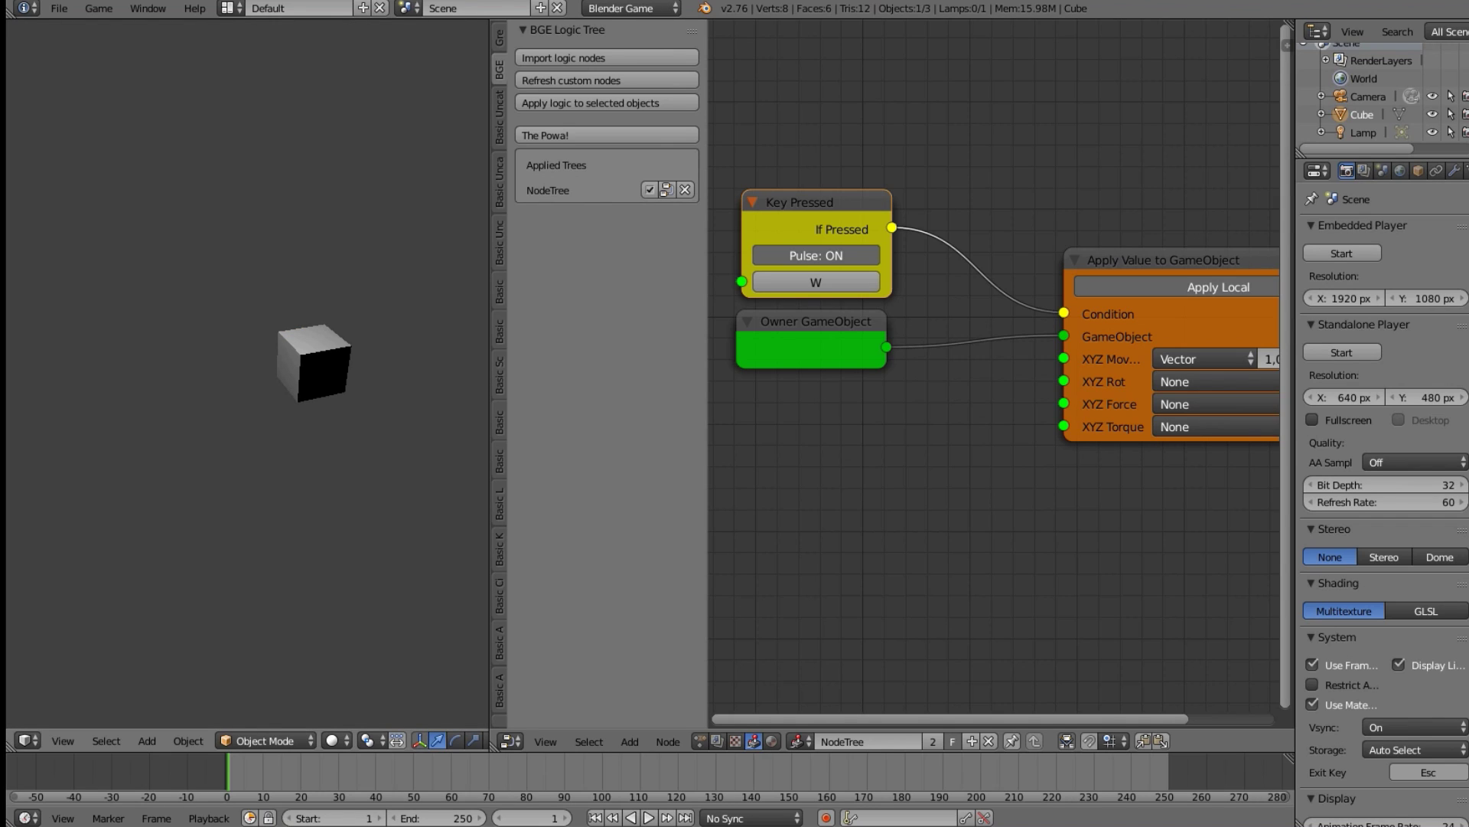
key("w")
key("Escape")
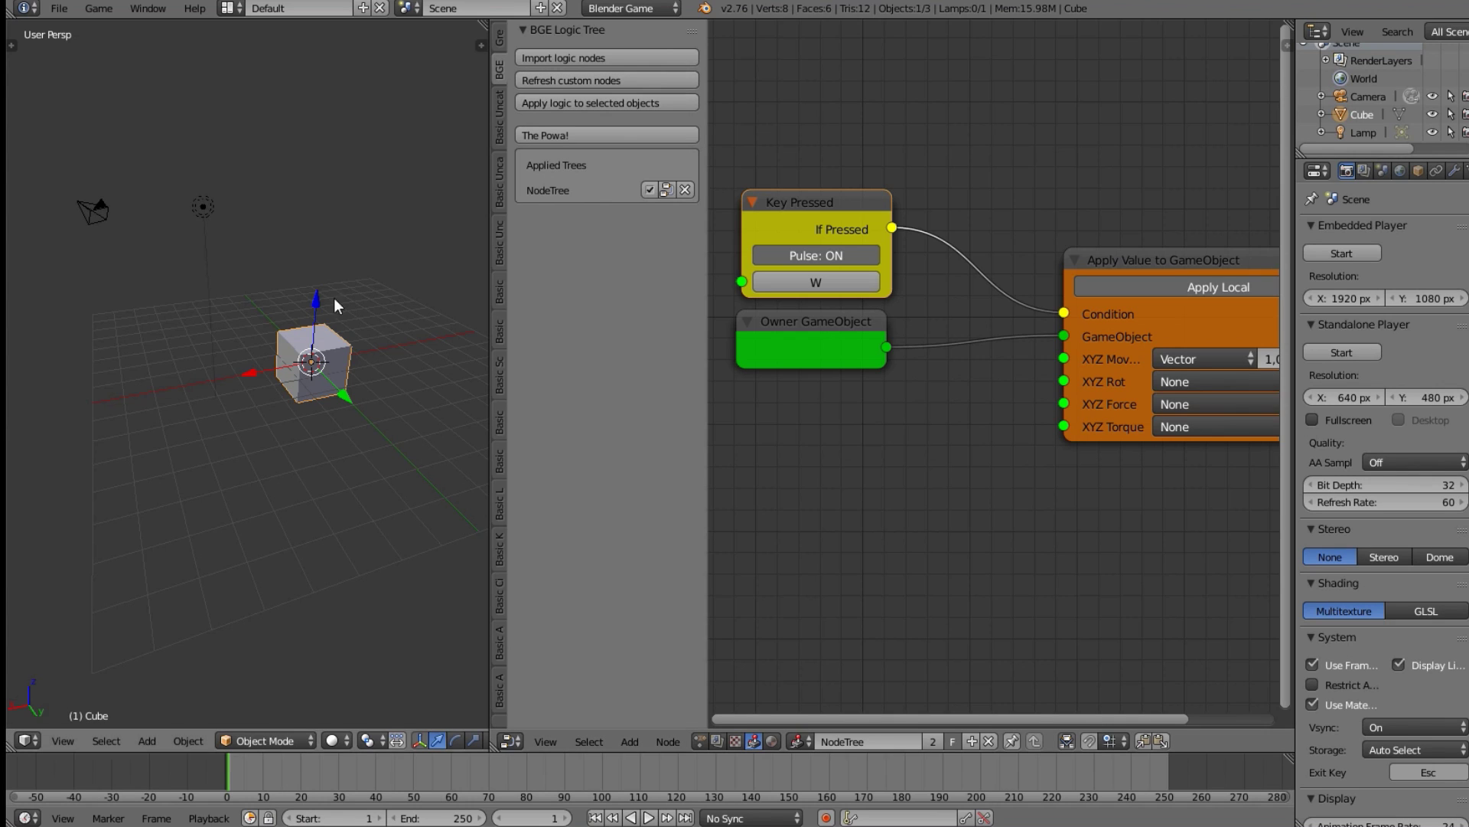
key("p")
key("w")
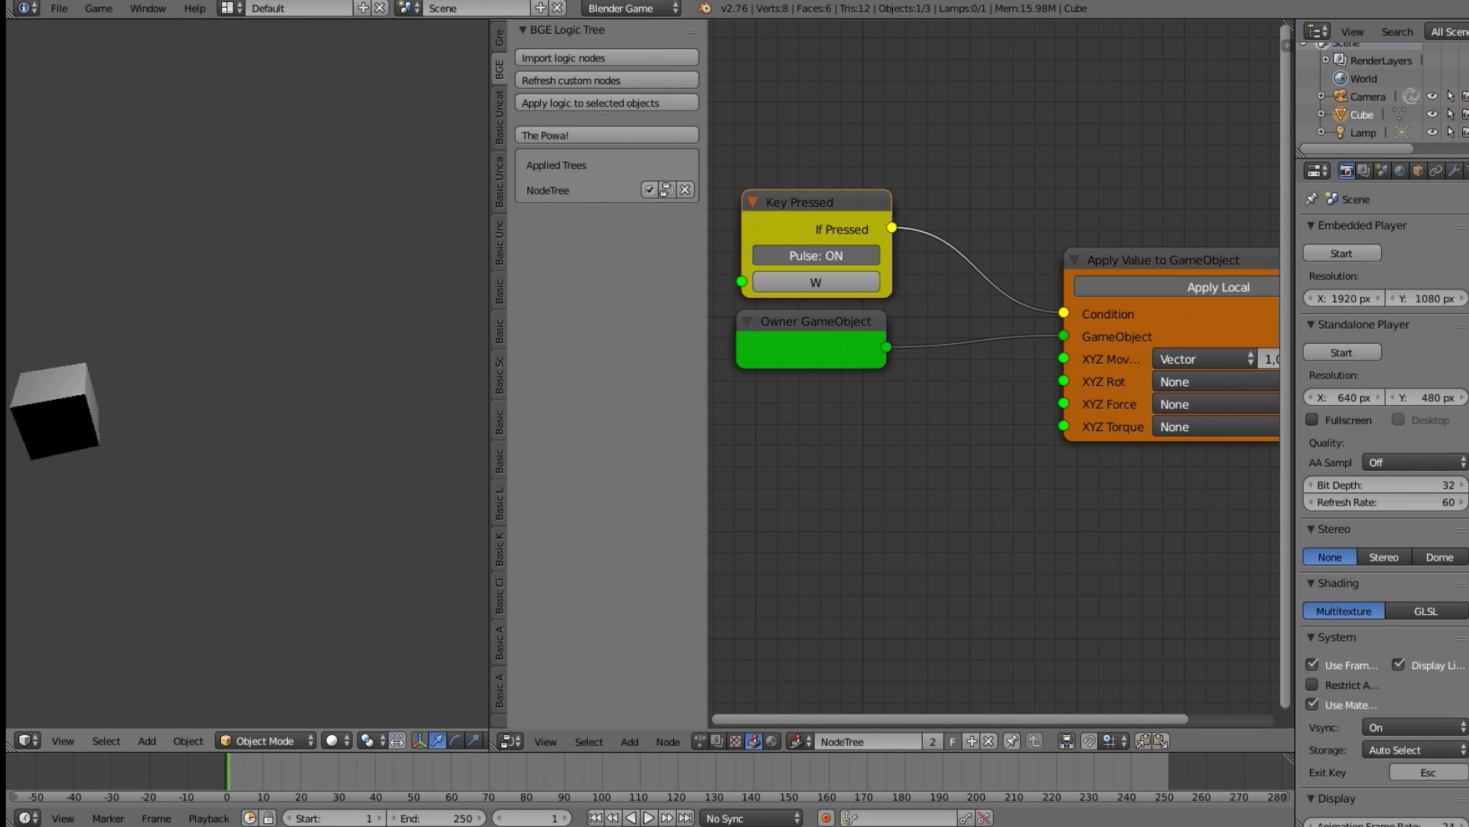
key("Escape")
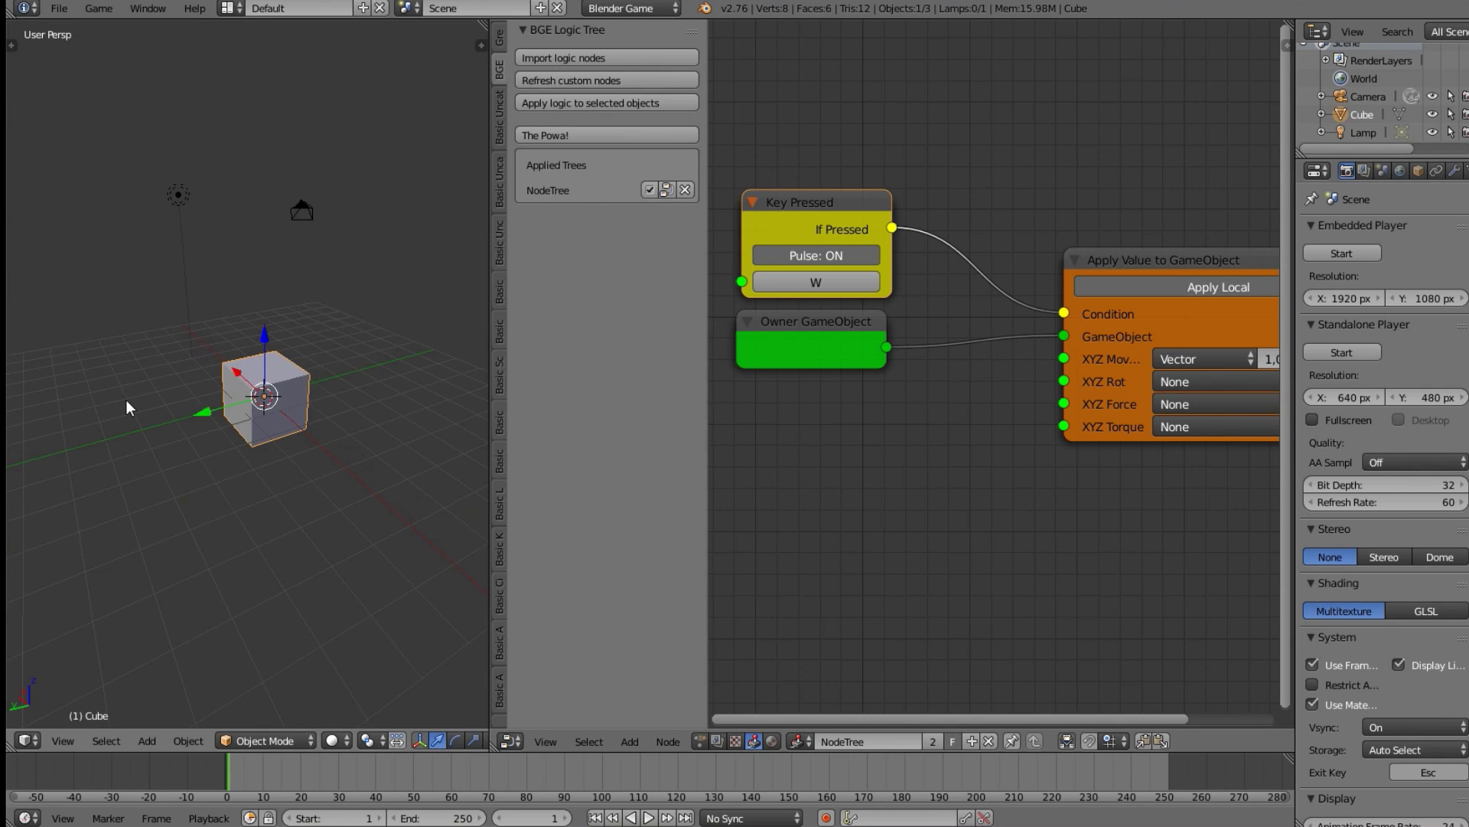
key("p")
key("w")
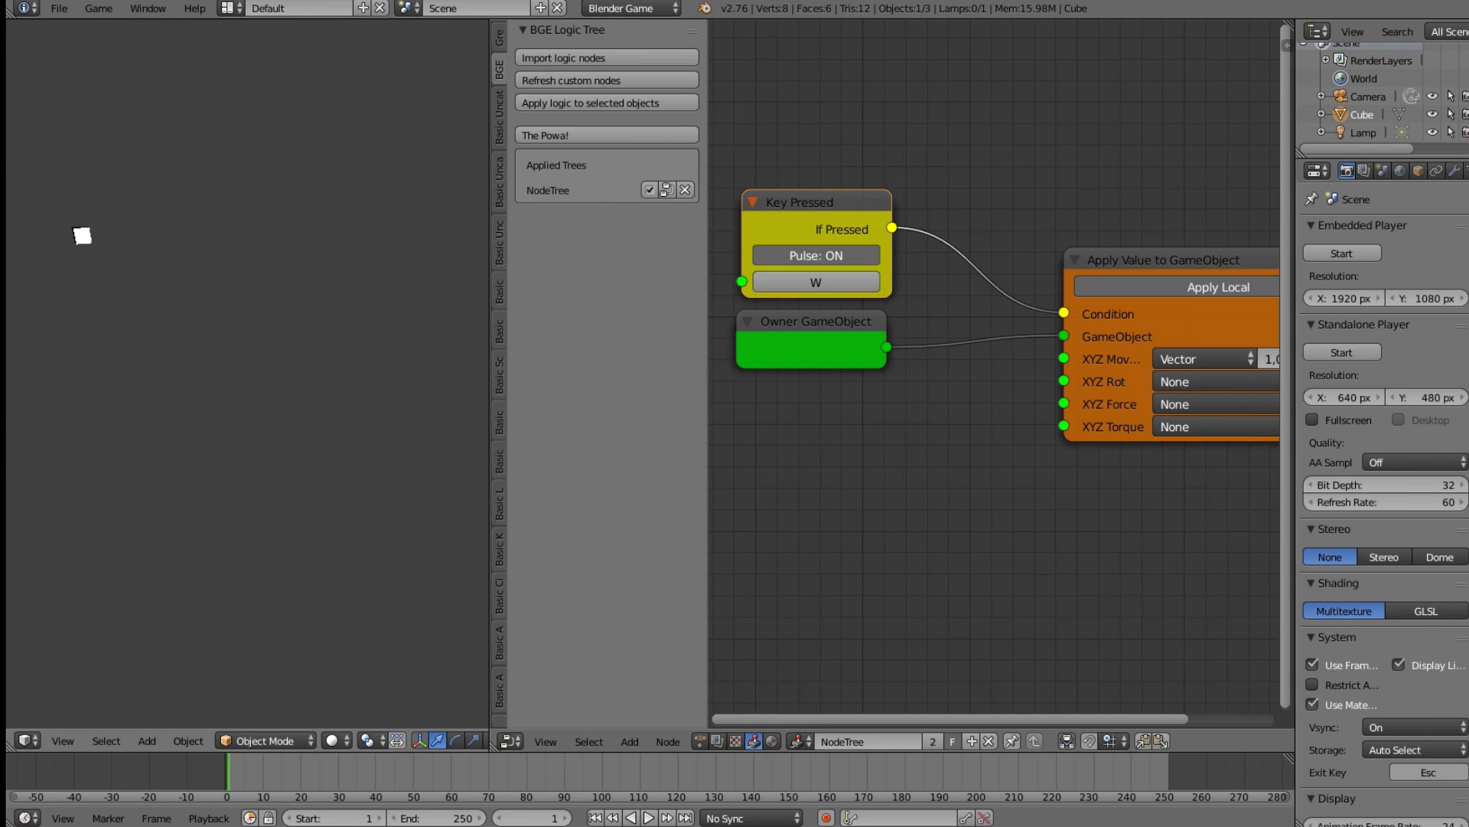
key("Escape")
- Set the XYZ Move vector of the Apply Value to GameObject node to 0.2,0,0
key("KP_Decimal")
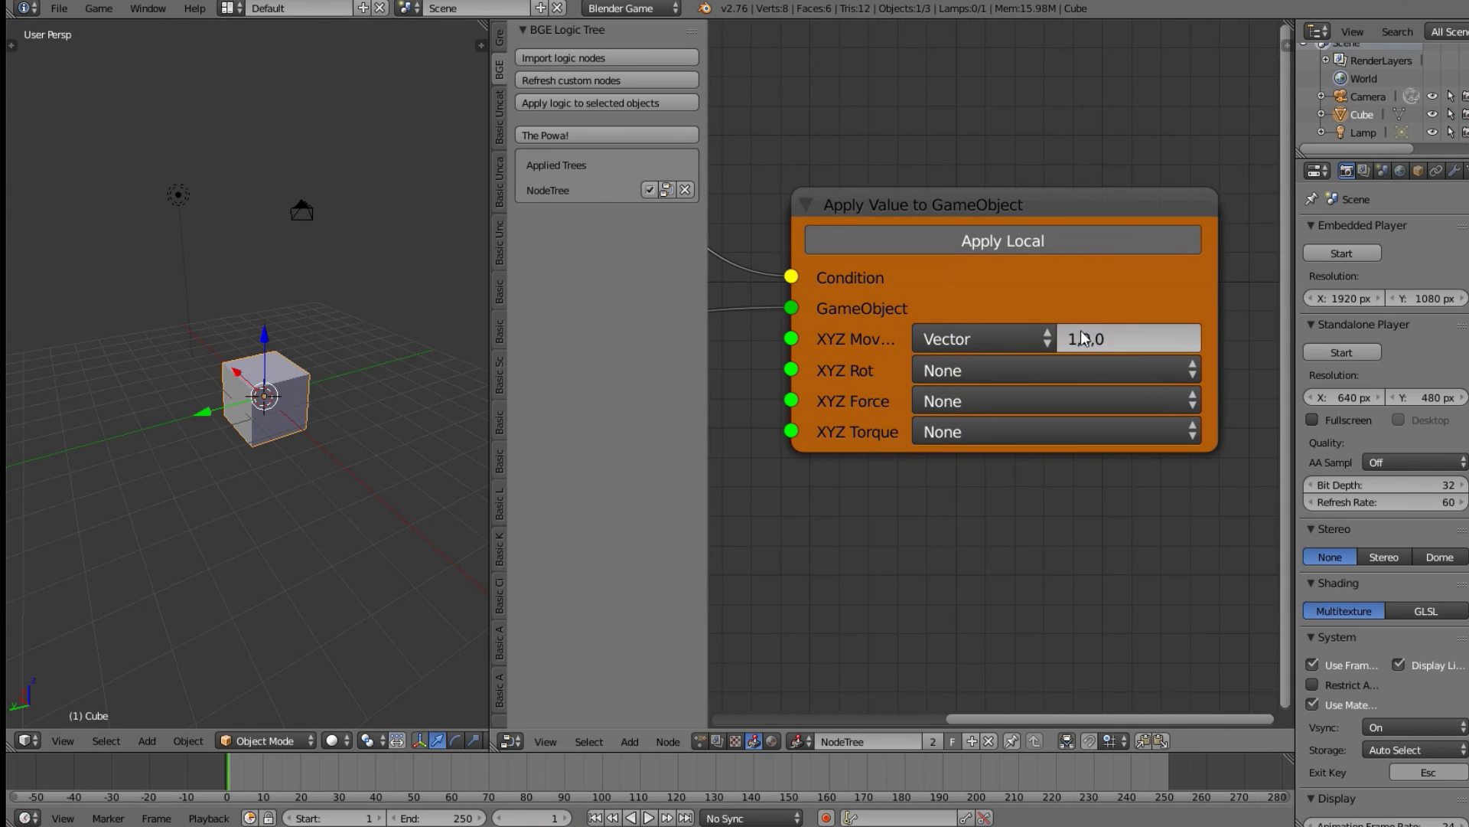
left_click(1073, 337)
key("Delete")
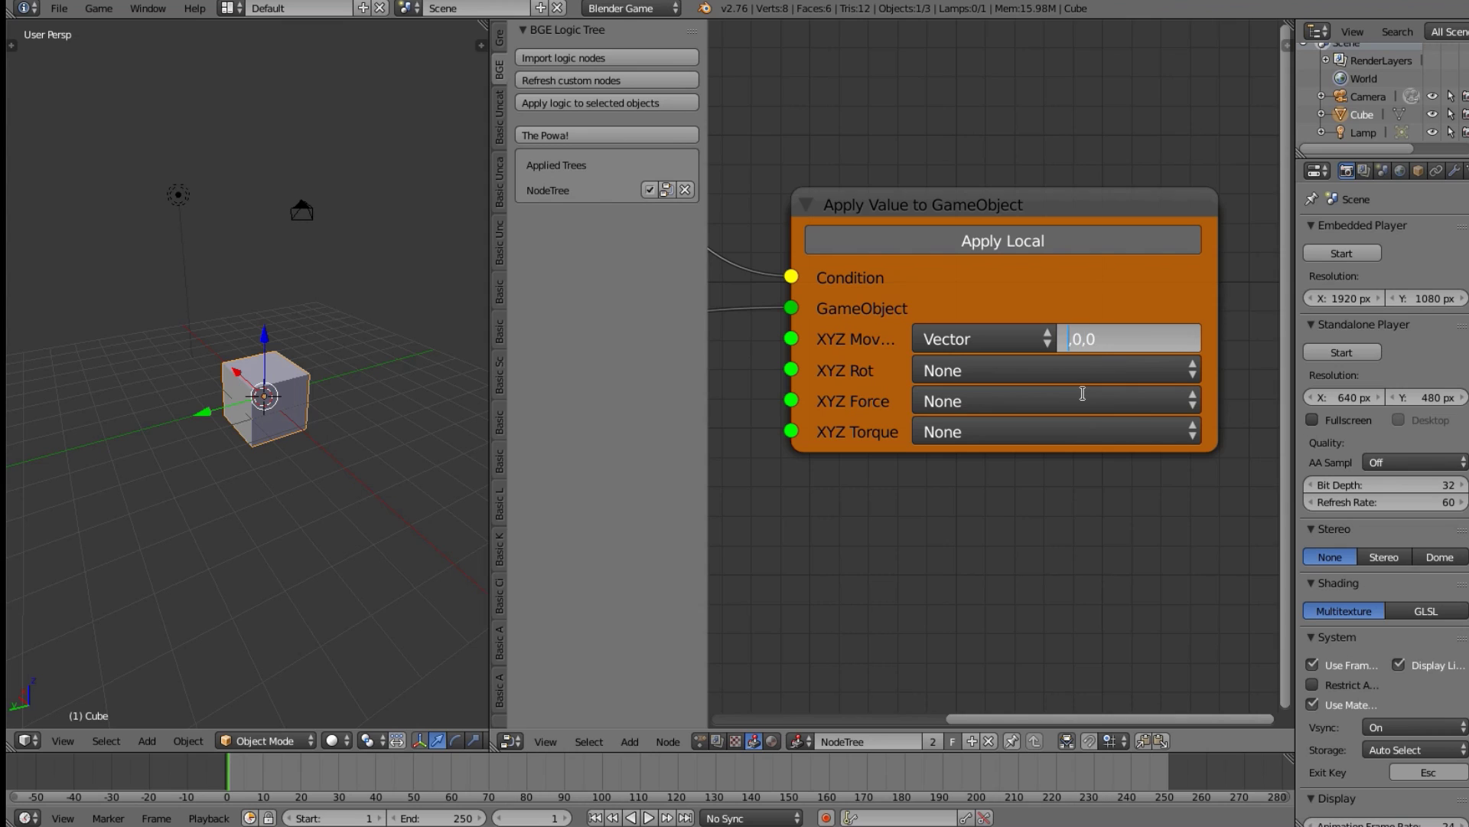
type("0.0")
key("BackSpace")
type("2")
key("Return")
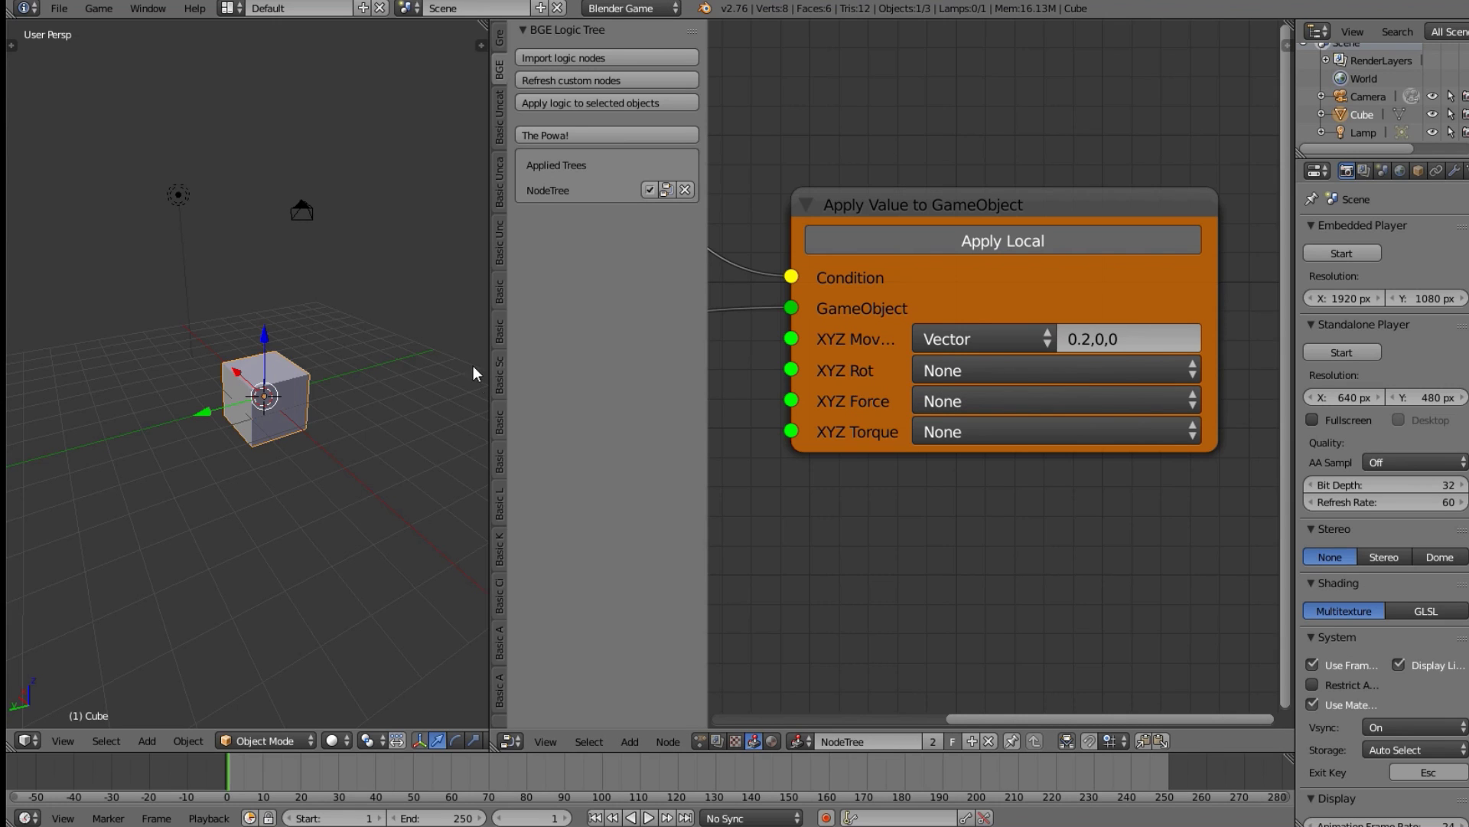
- Run the game twice to check the cube's movement speed and direction with the reduced vector
middle_click_drag(406, 383, 356, 389)
key("p")
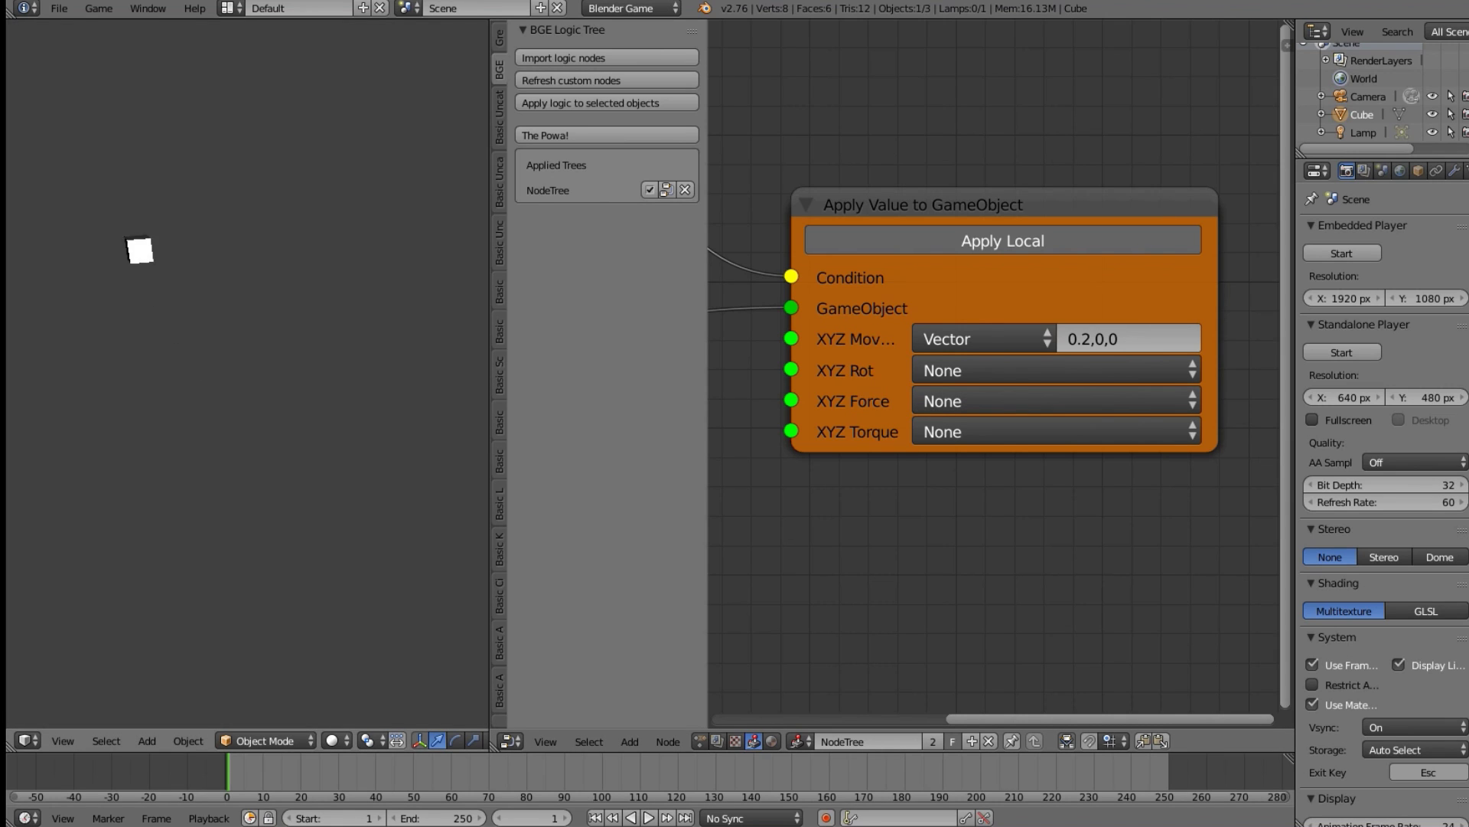
key("Escape")
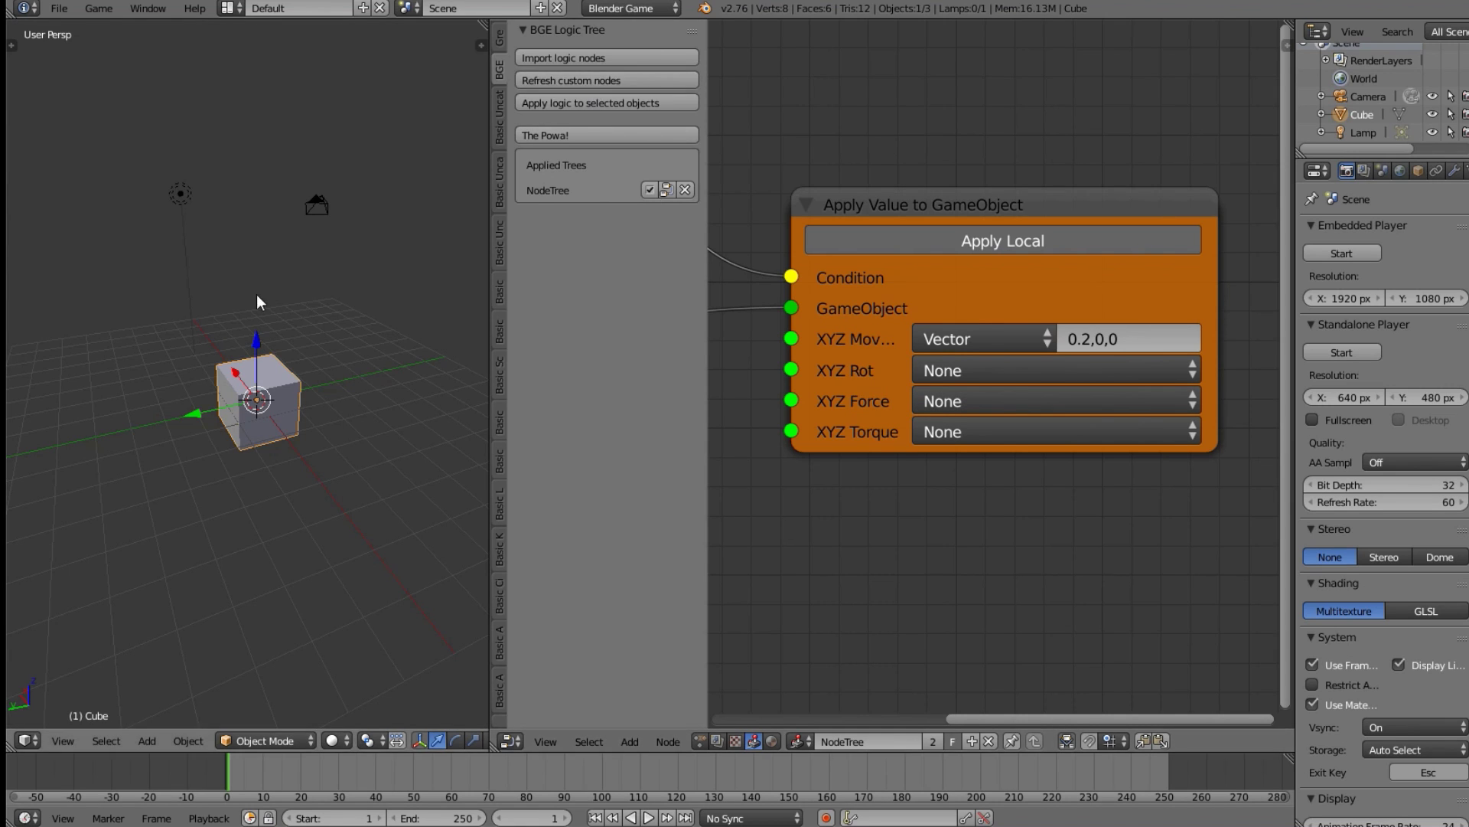
key("p")
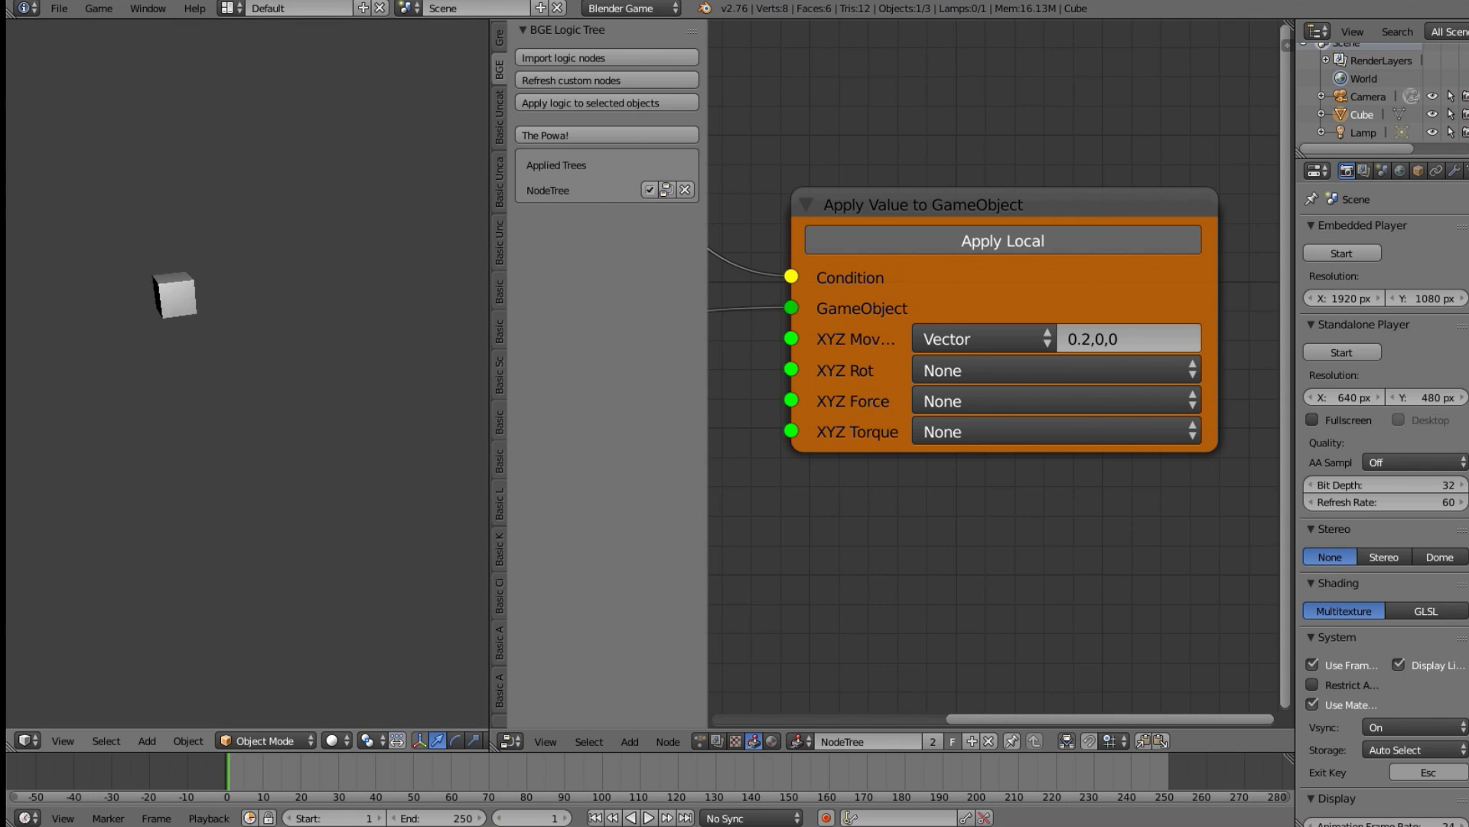
key("Escape")
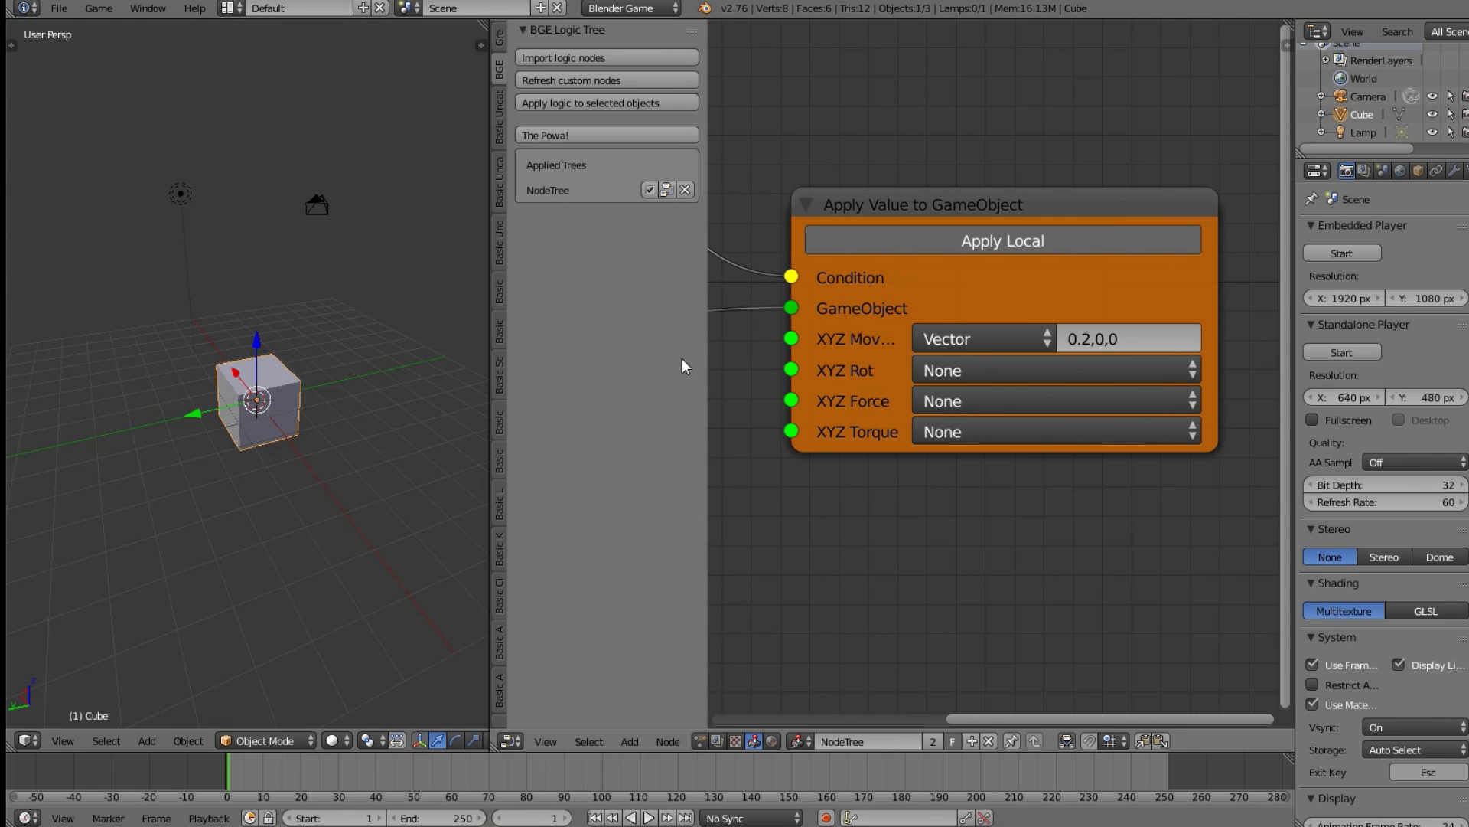
- Reverse the movement direction by setting the Apply Value node's XYZ Move vector to -0.2,0,0
left_click(1062, 341)
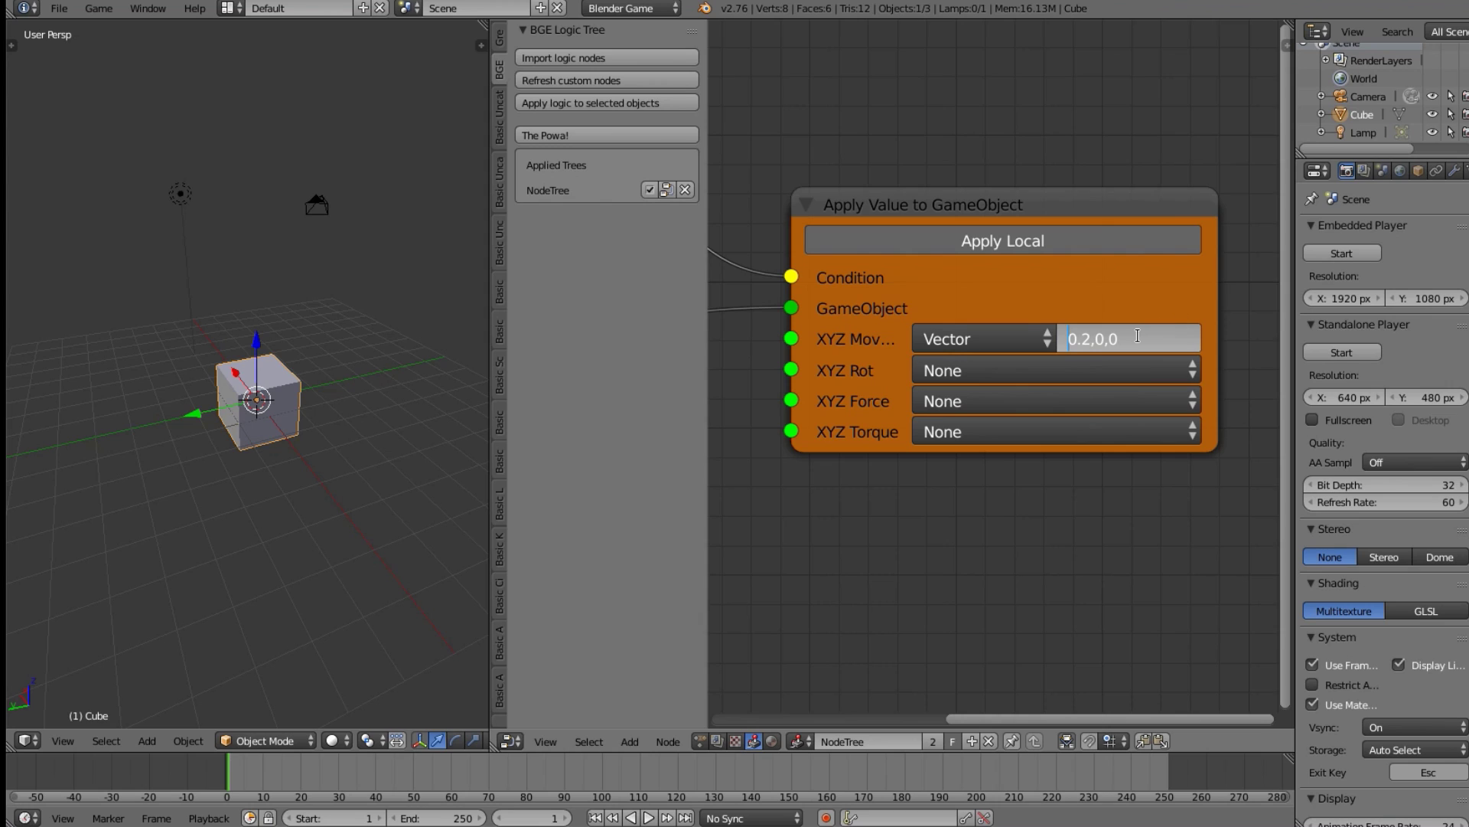
type("-")
key("ctrl+a")
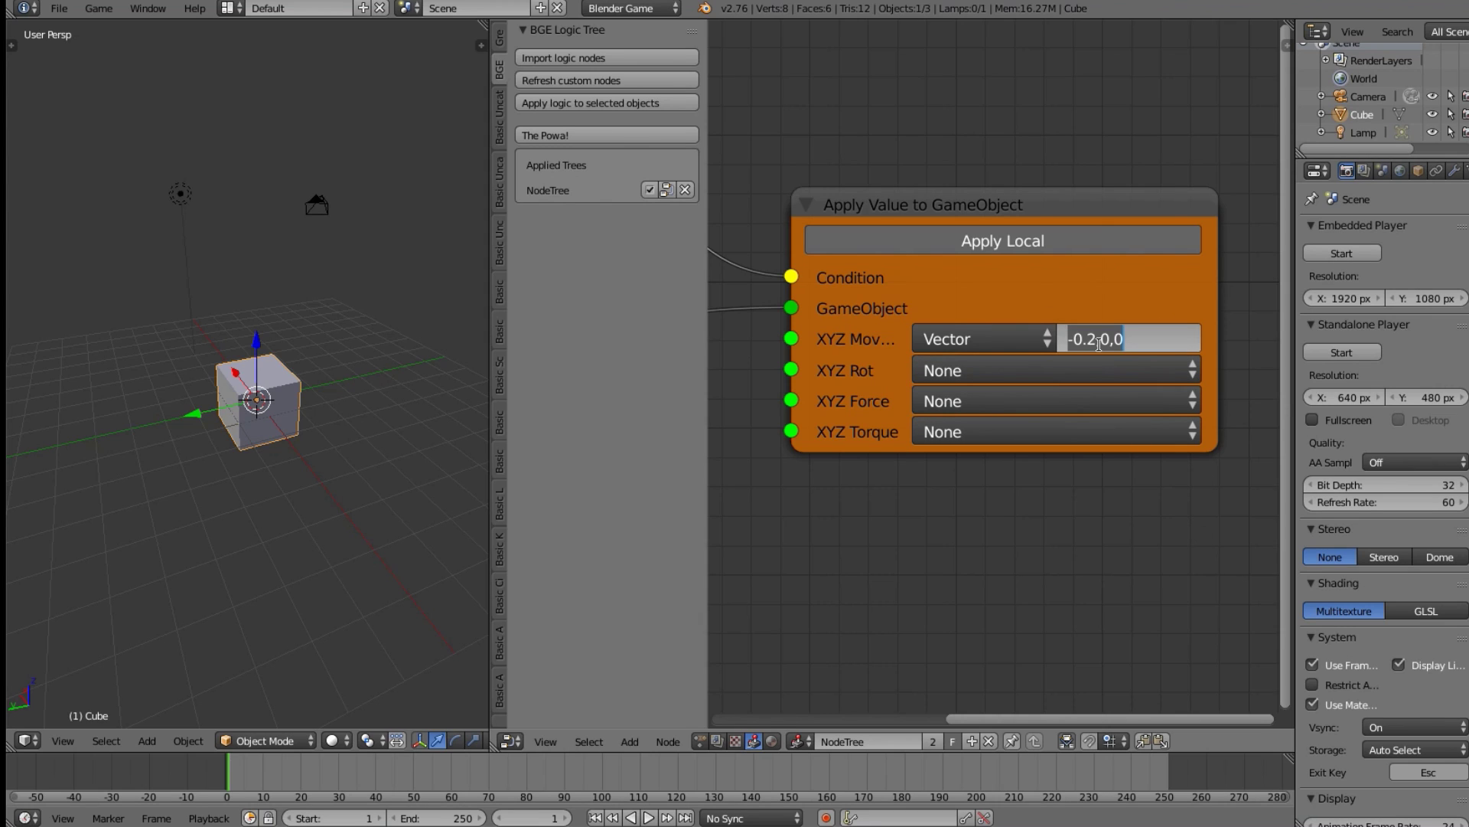
left_click(1099, 340)
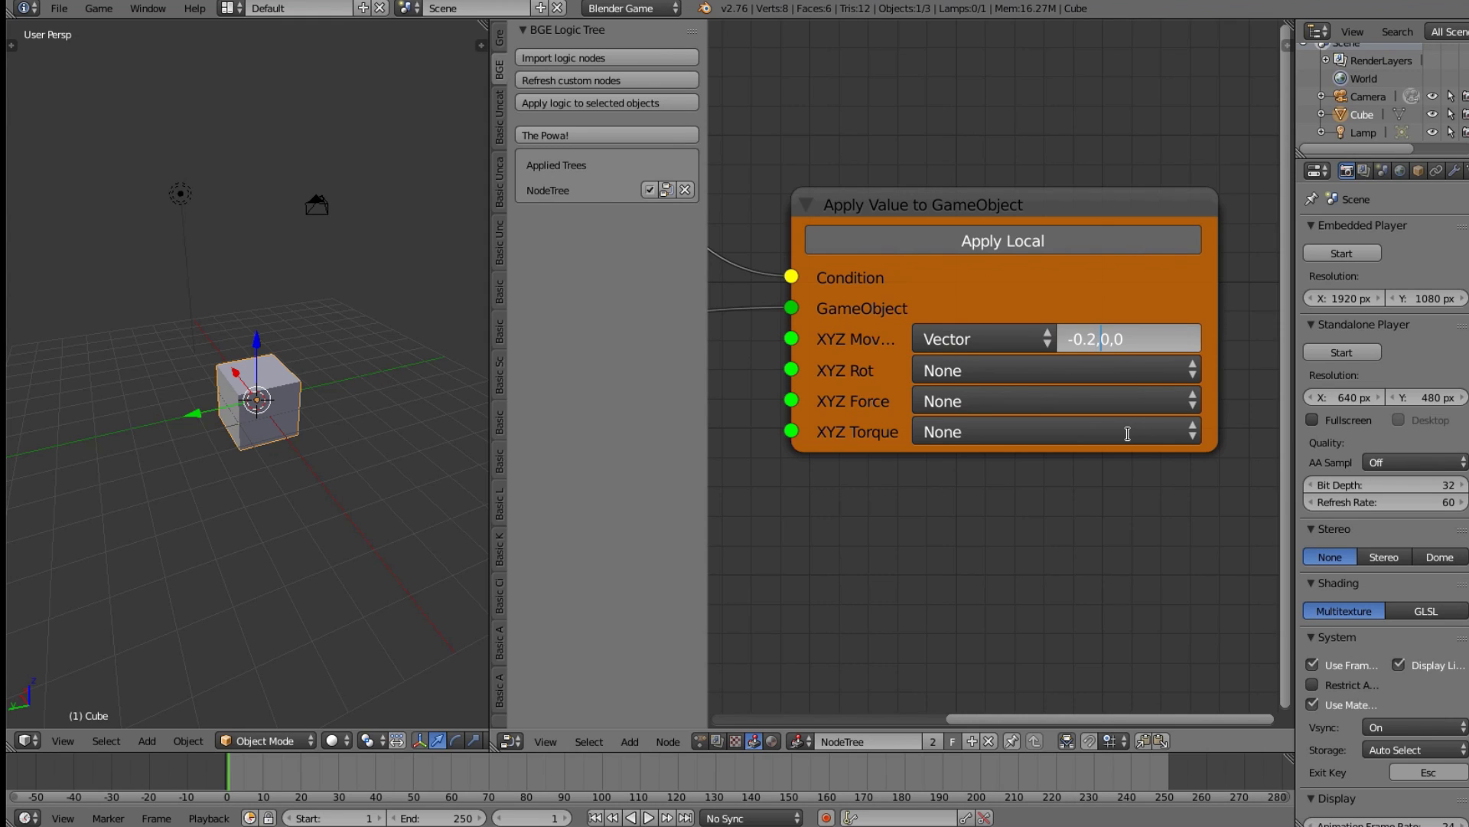
type("-")
key("BackSpace")
key("Right")
key("Right")
key("Return")
scroll(779, 366, "down", 2)
scroll(1110, 335, "left", 5)
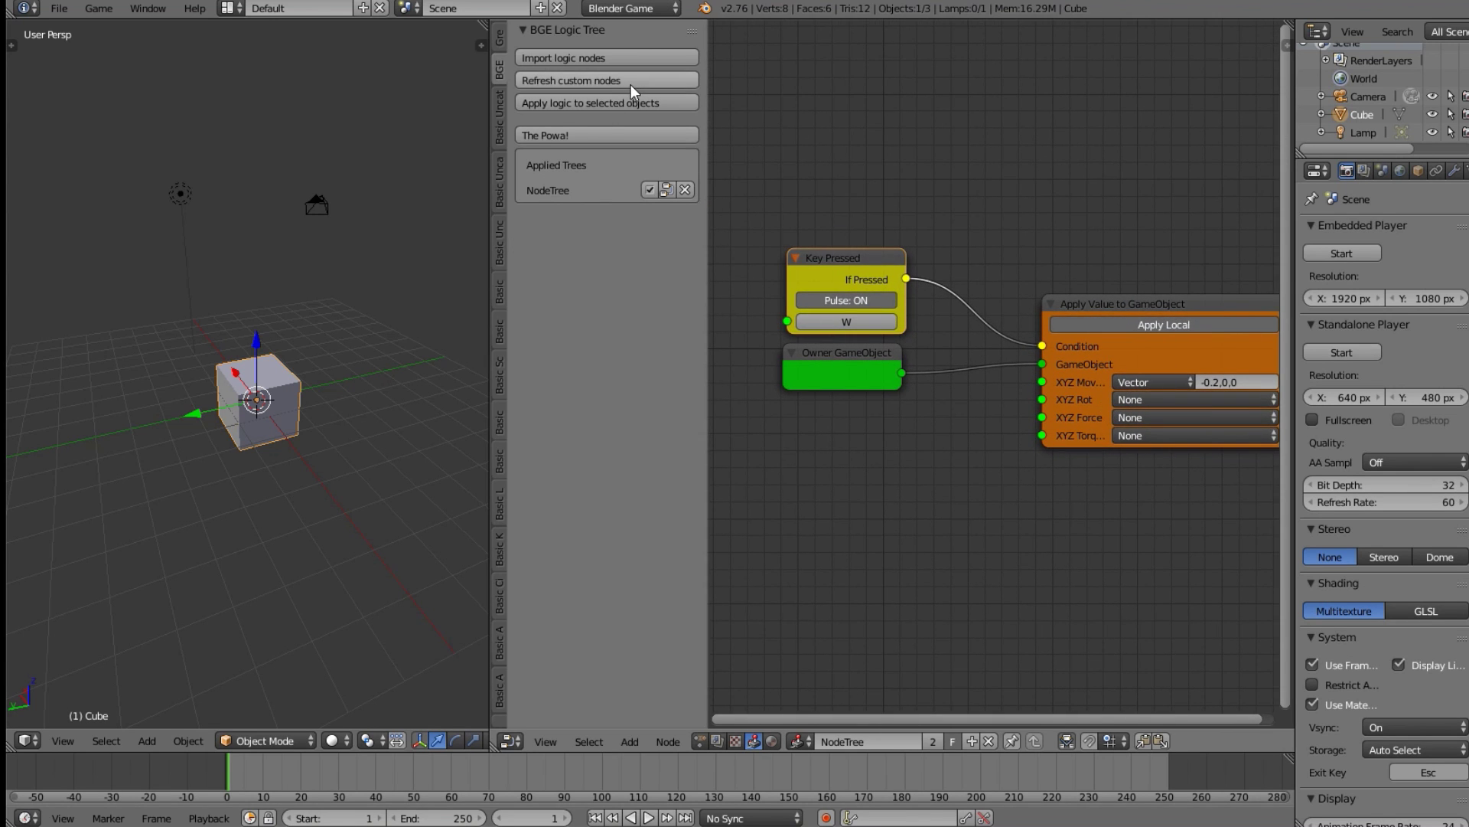
- Run the game to check the cube's reversed movement while W is held
key("p")
key("w")
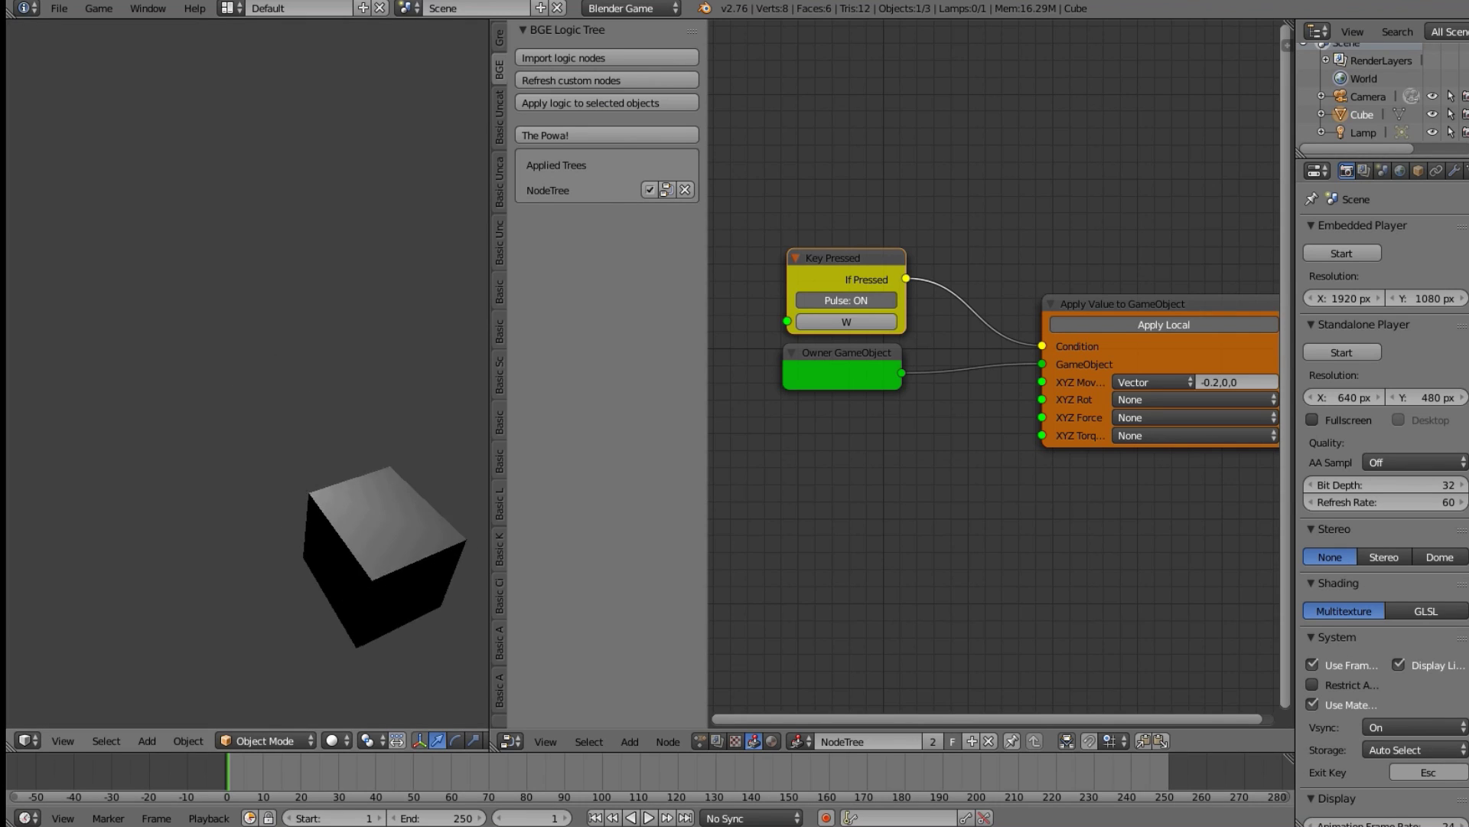
key("Escape")
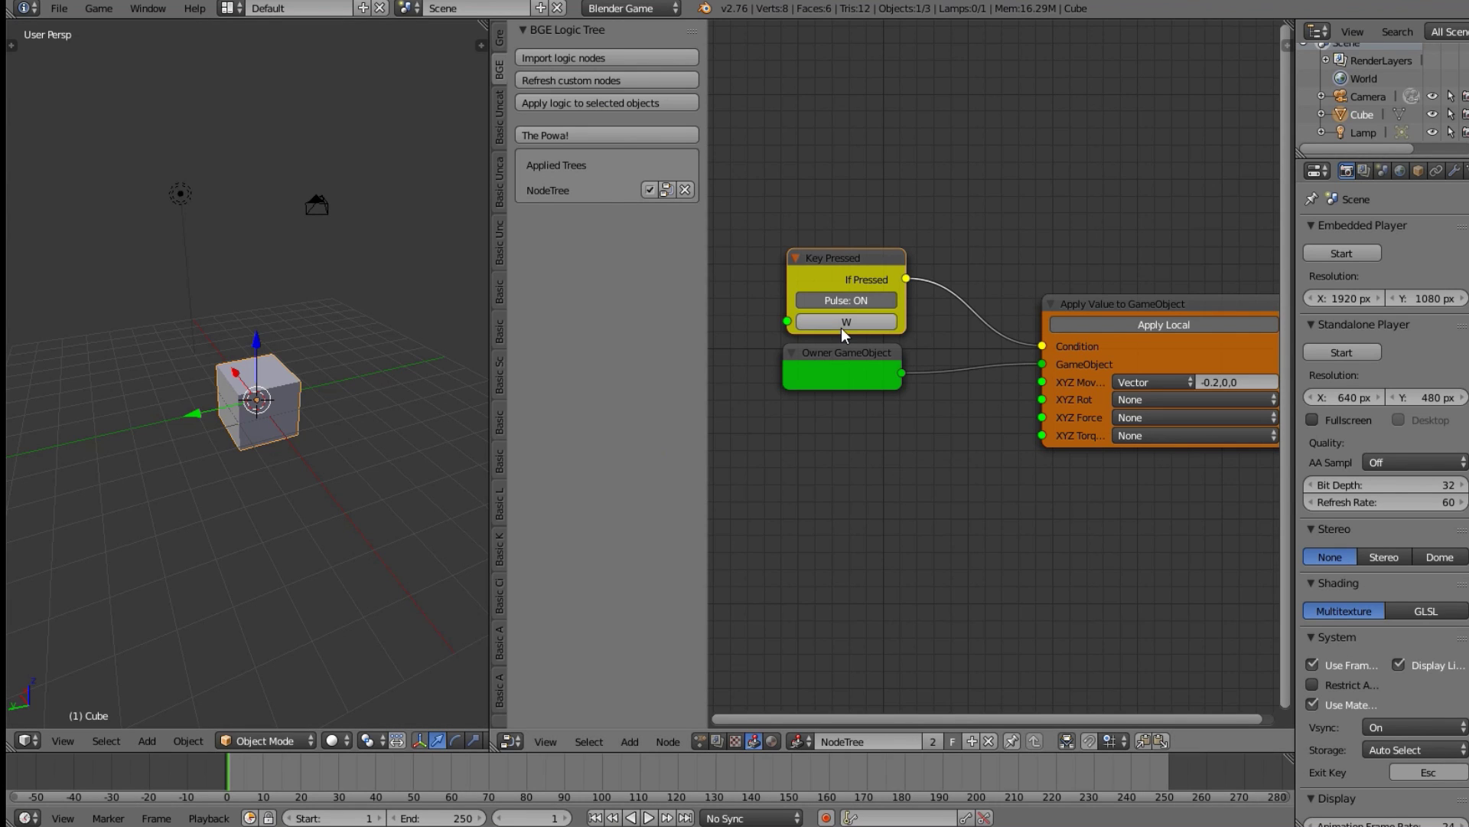
- Spread the nodes apart, shifting Apply Value to GameObject slightly left, Key Pressed up and Owner GameObject slightly left
scroll(944, 423, "down", 1)
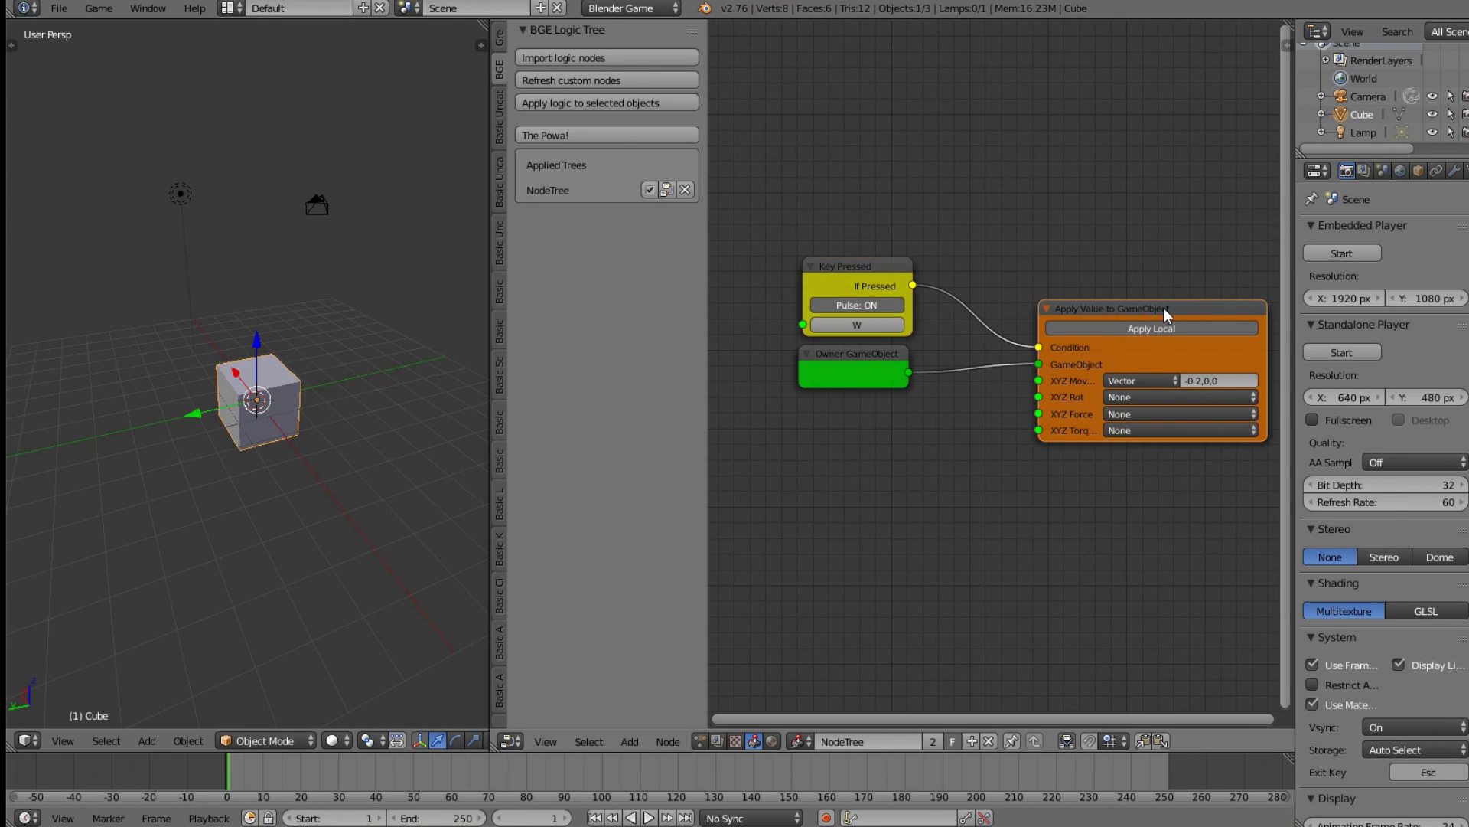
left_click_drag(1164, 308, 1148, 309)
scroll(912, 412, "up", 1)
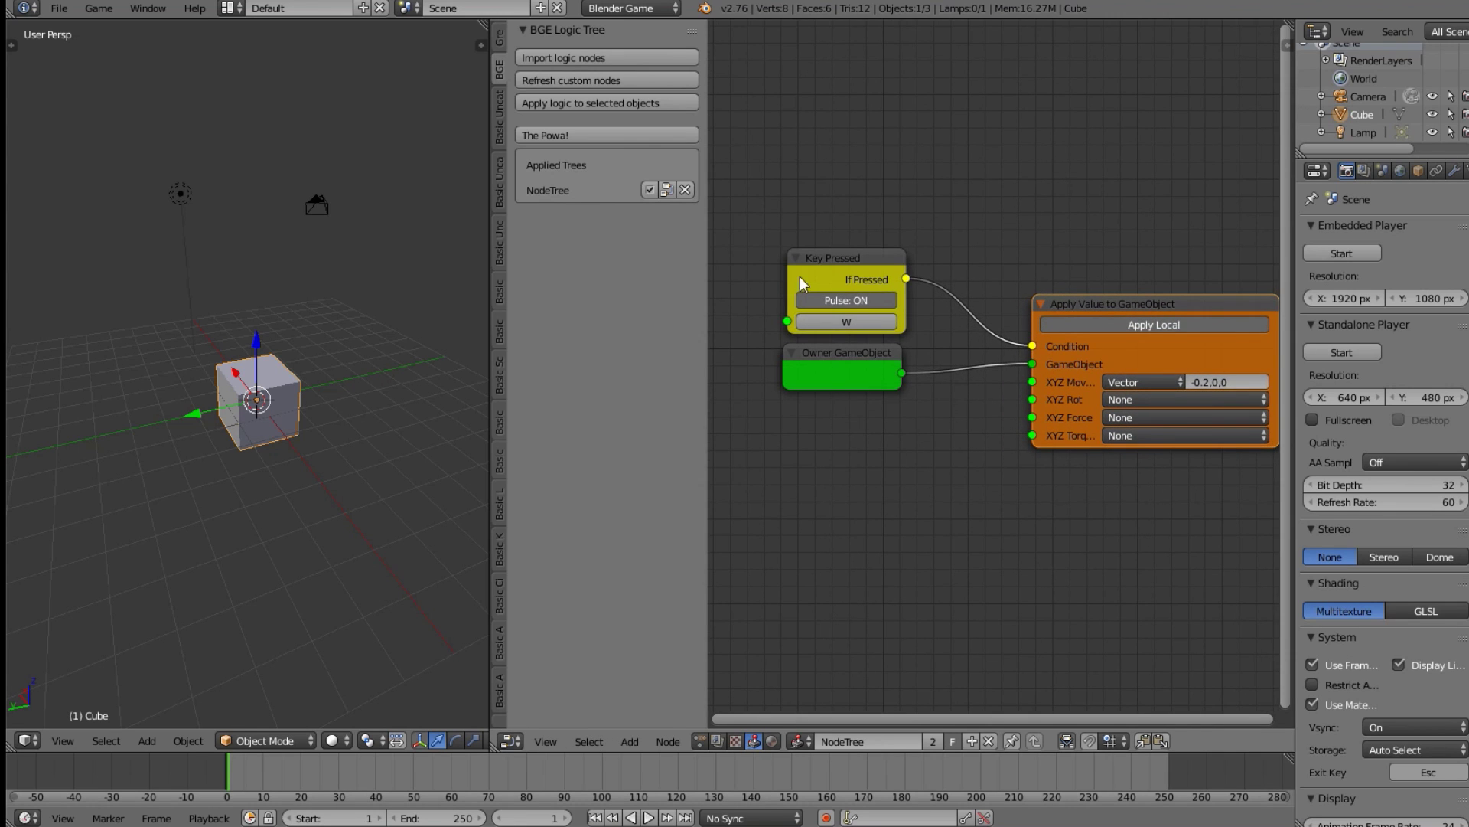
left_click_drag(852, 268, 816, 225)
mouse_move(854, 362)
left_mouse_down()
mouse_move(818, 358)
mouse_move(830, 351)
left_mouse_up()
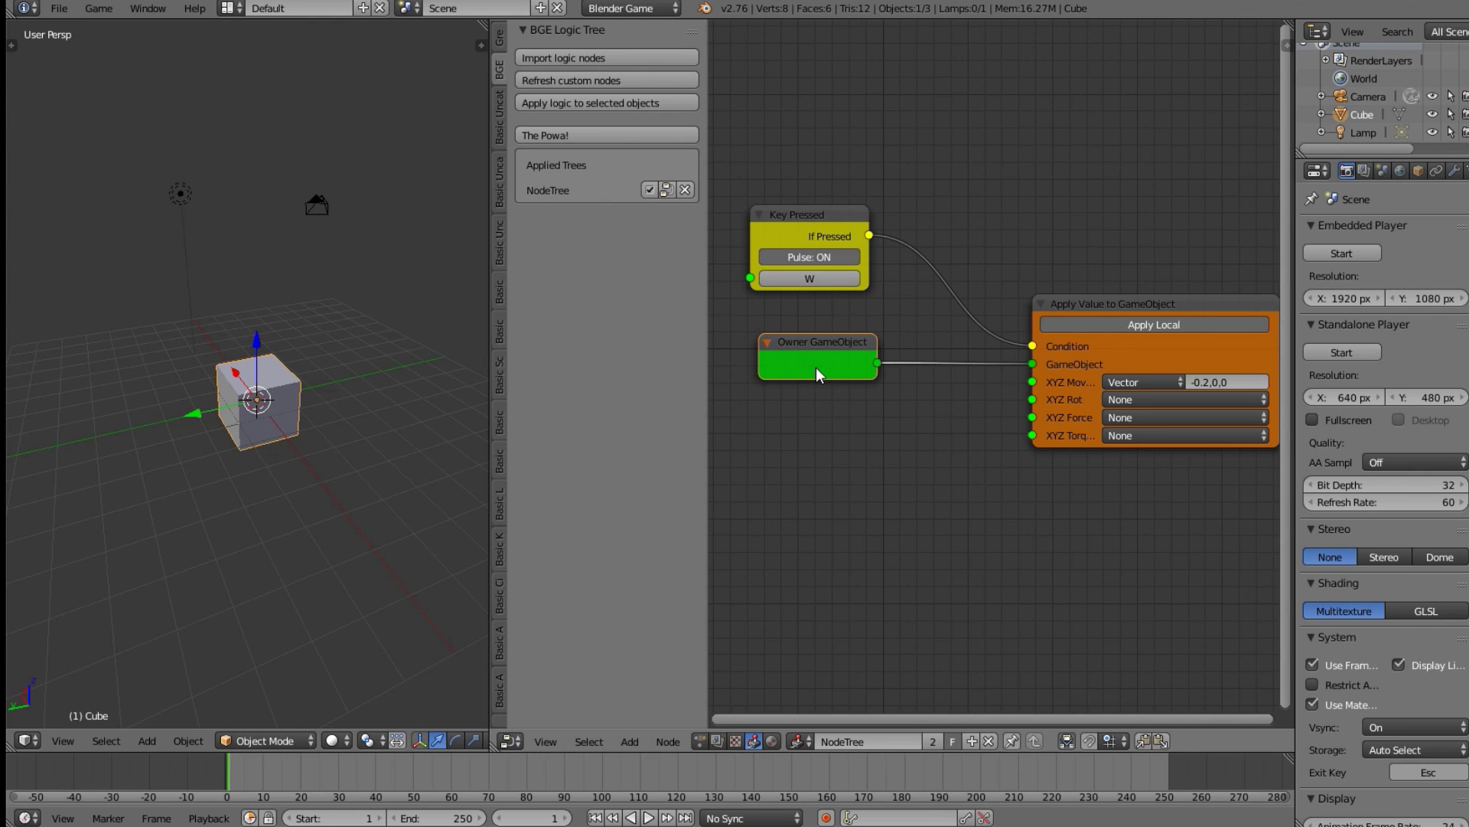
- Replace the Owner GameObject node with a Find GameObject node placed below Key Pressed
key("x")
middle_click_drag(827, 481, 1049, 421)
key("shift+a")
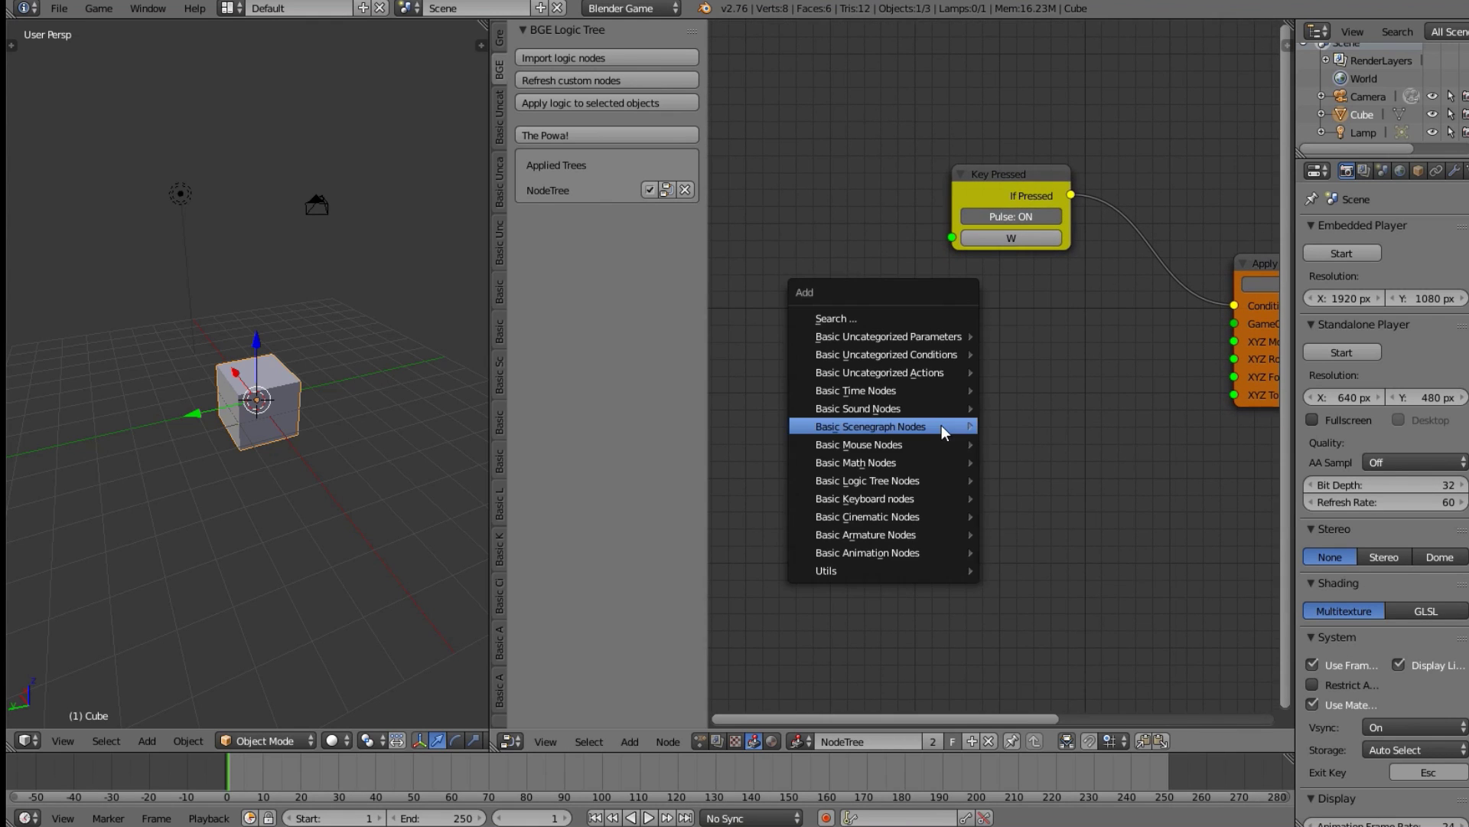
mouse_move(923, 442)
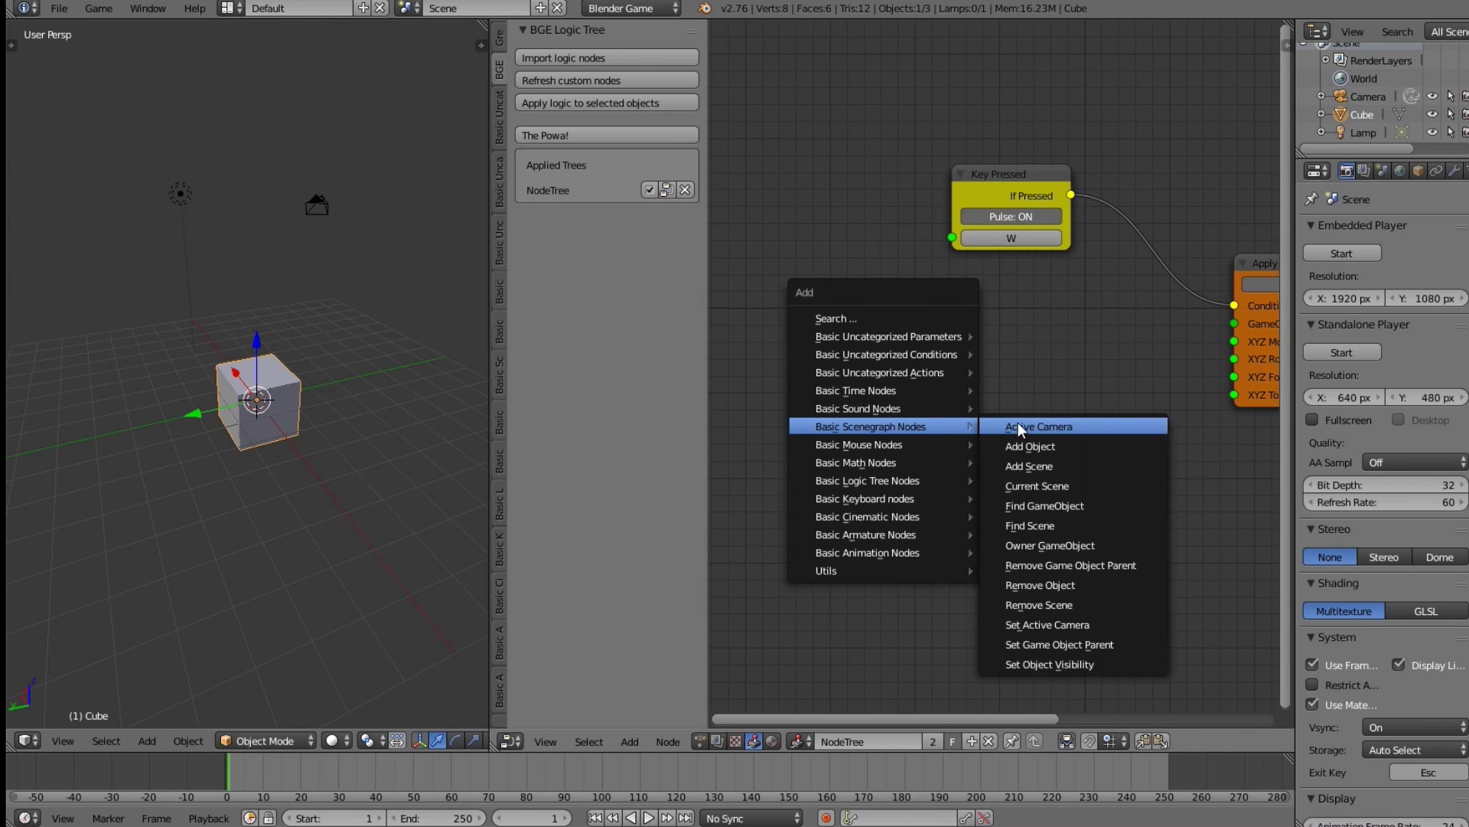
left_click(1046, 504)
left_click(954, 296)
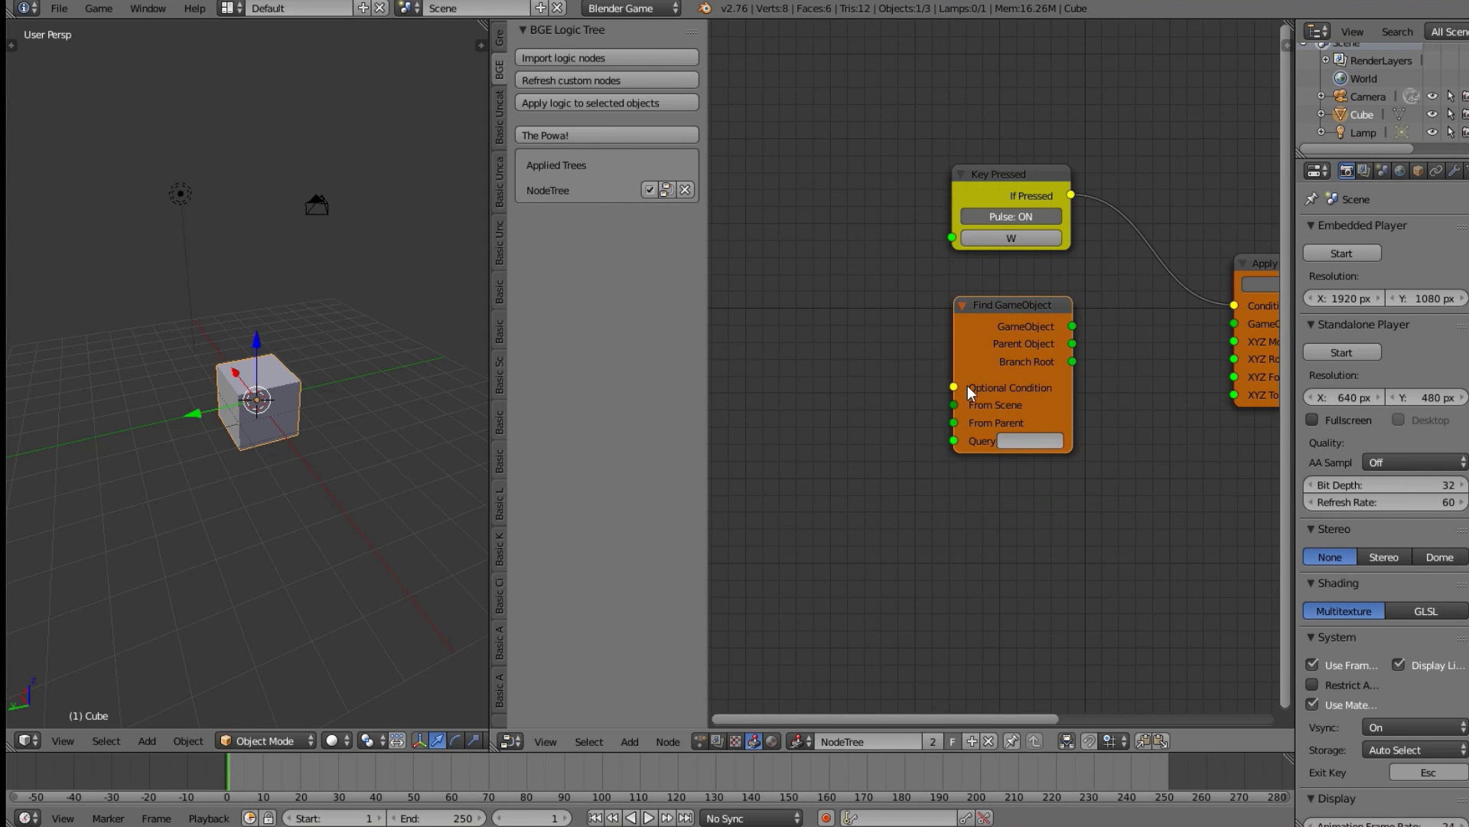
scroll(1040, 421, "up", 2)
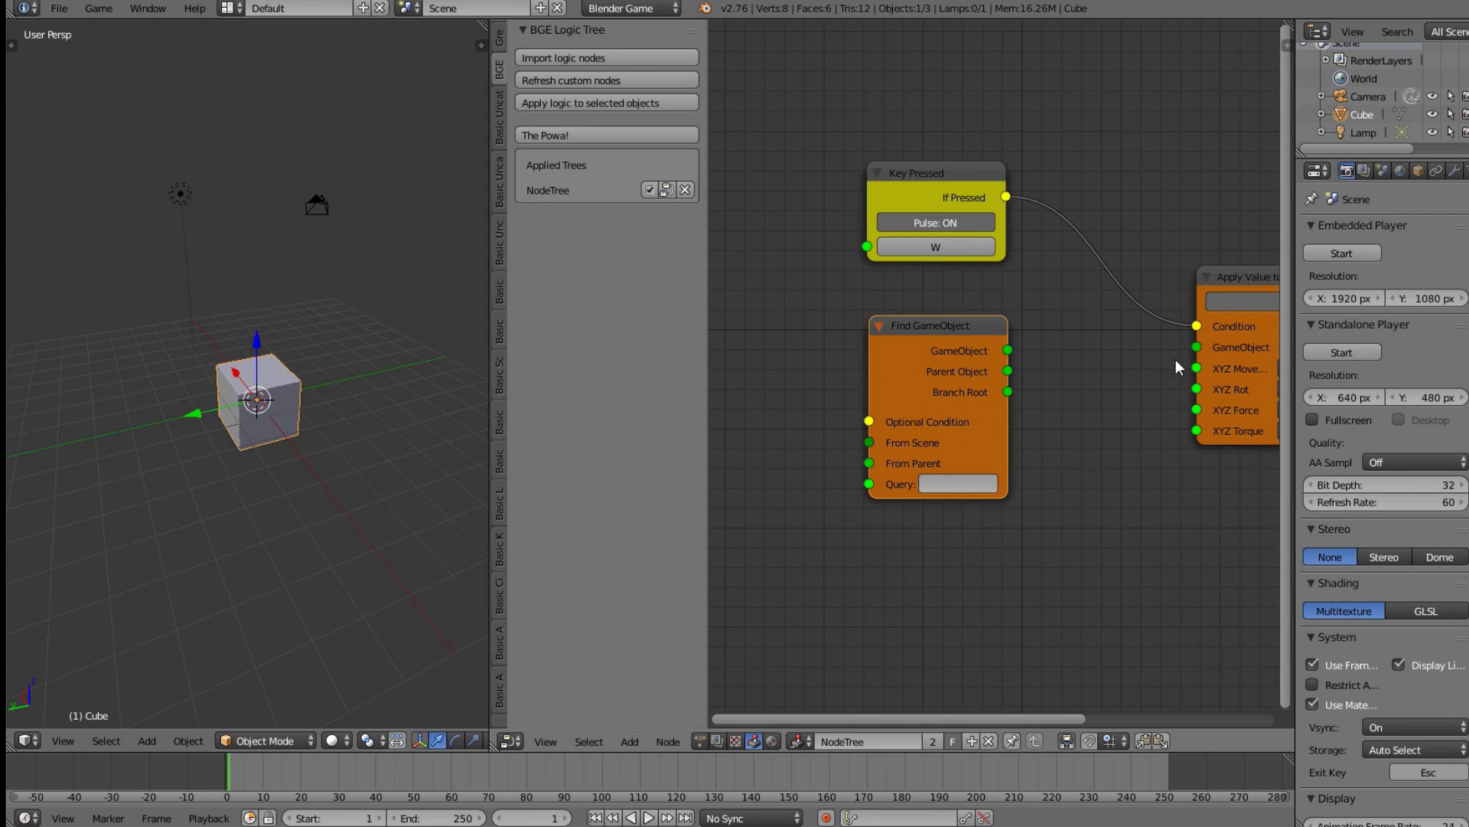
- Copy the object name Cube into the Find GameObject query and link its GameObject output to the Apply Value node's GameObject input
left_click(1418, 170)
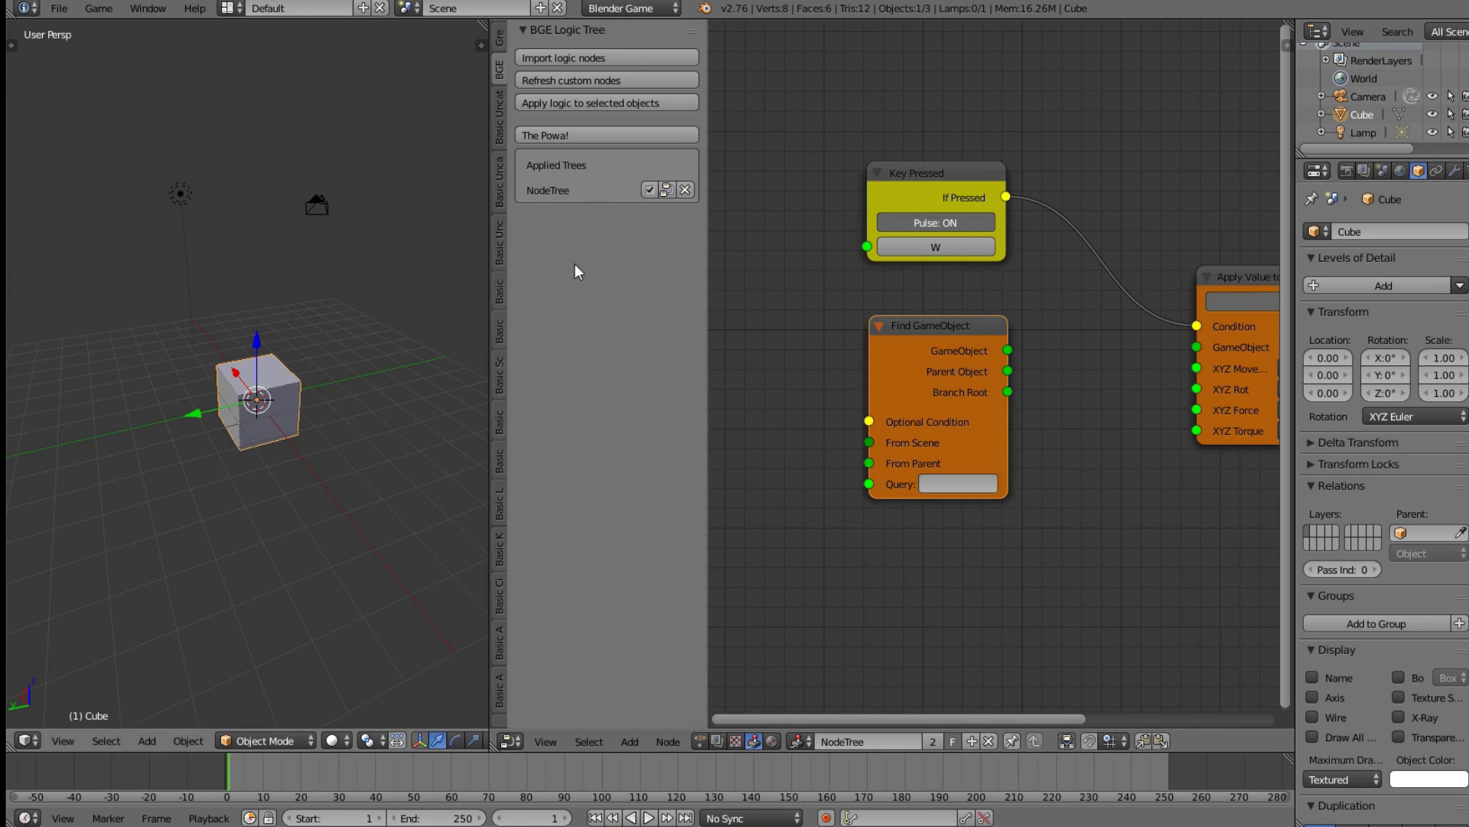
left_click(1390, 236)
key("ctrl+c")
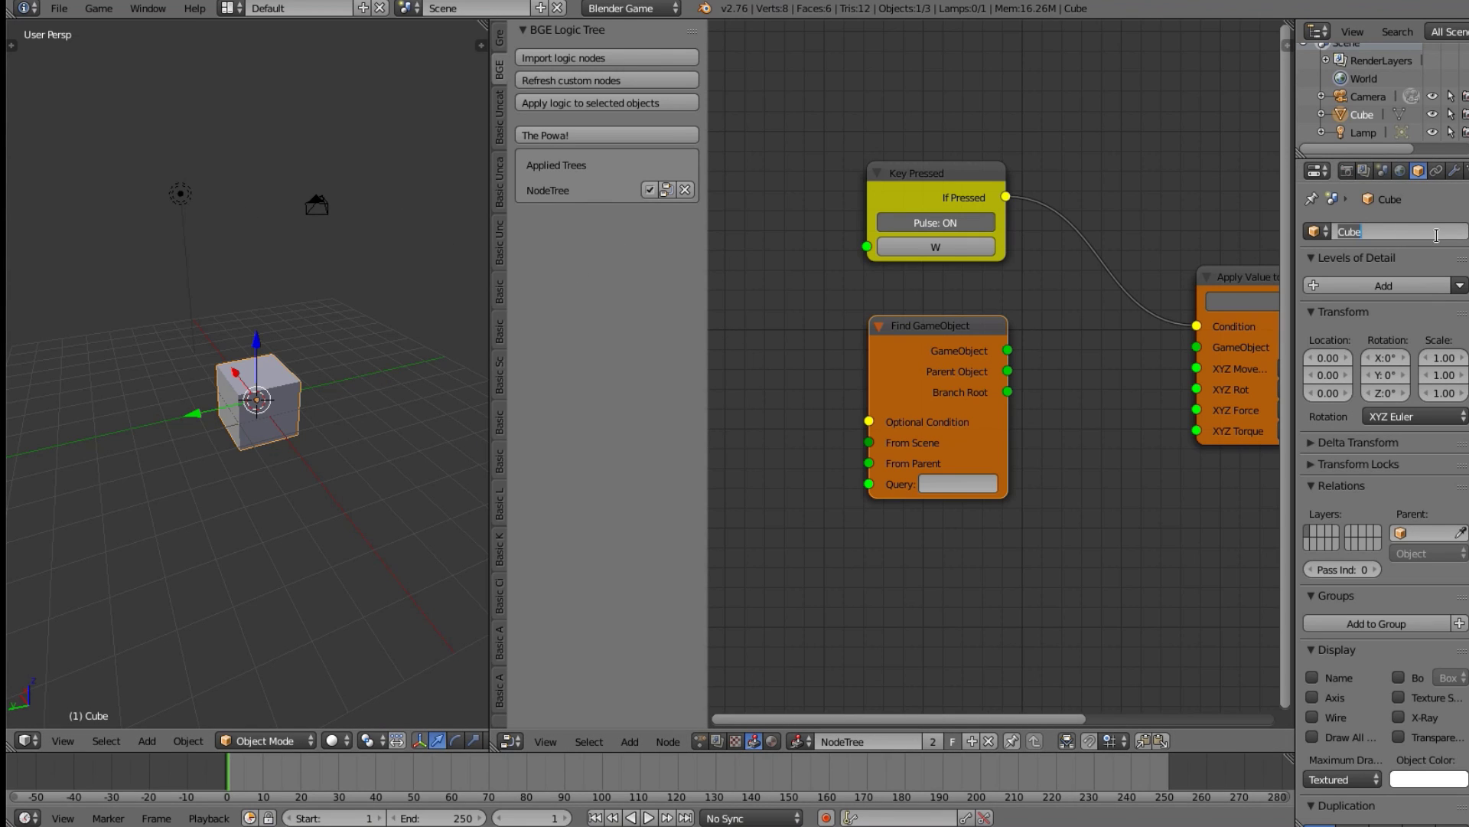
key("Return")
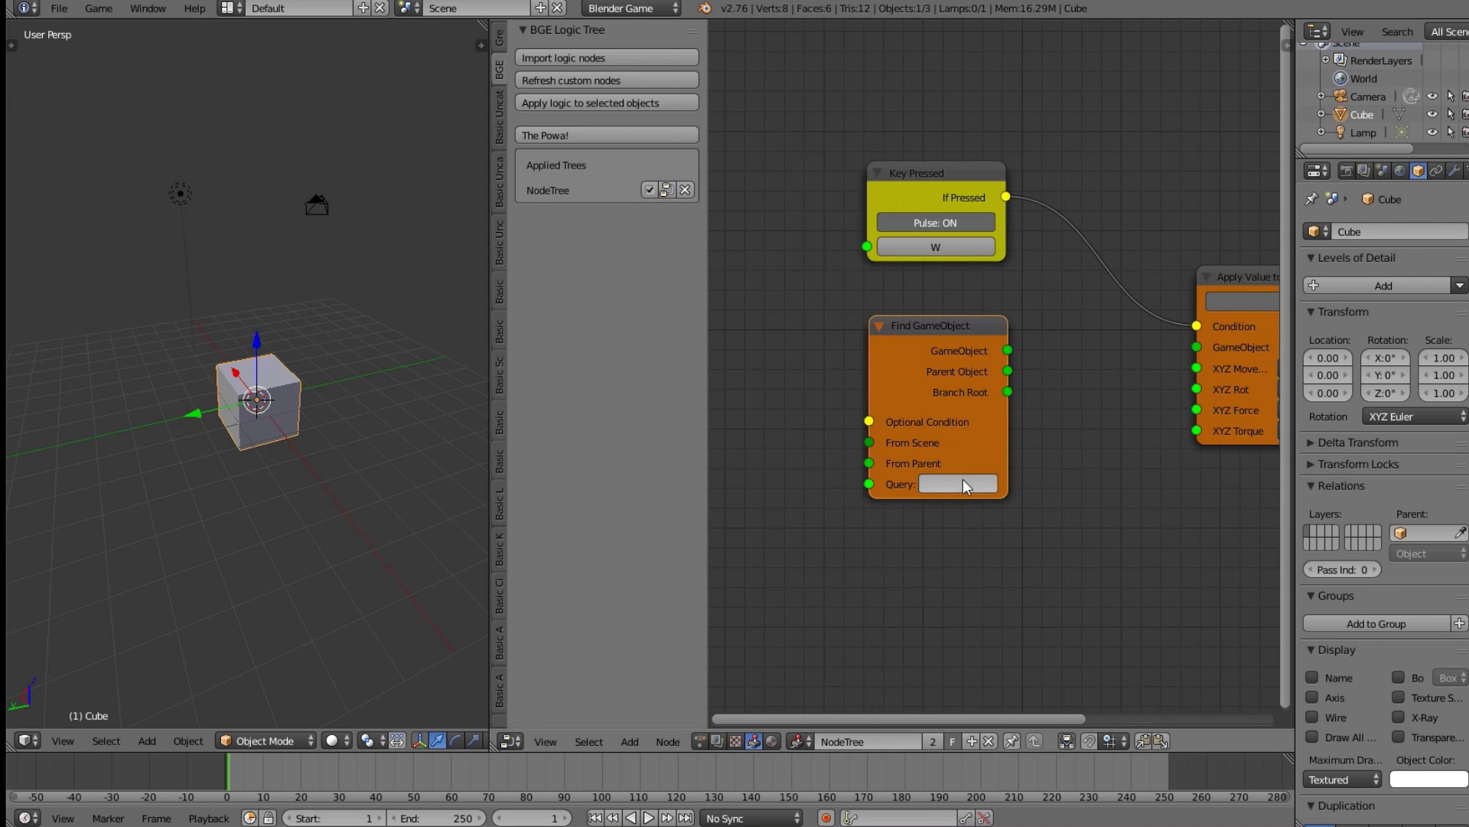
key("ctrl+v")
left_click_drag(946, 357, 1195, 344)
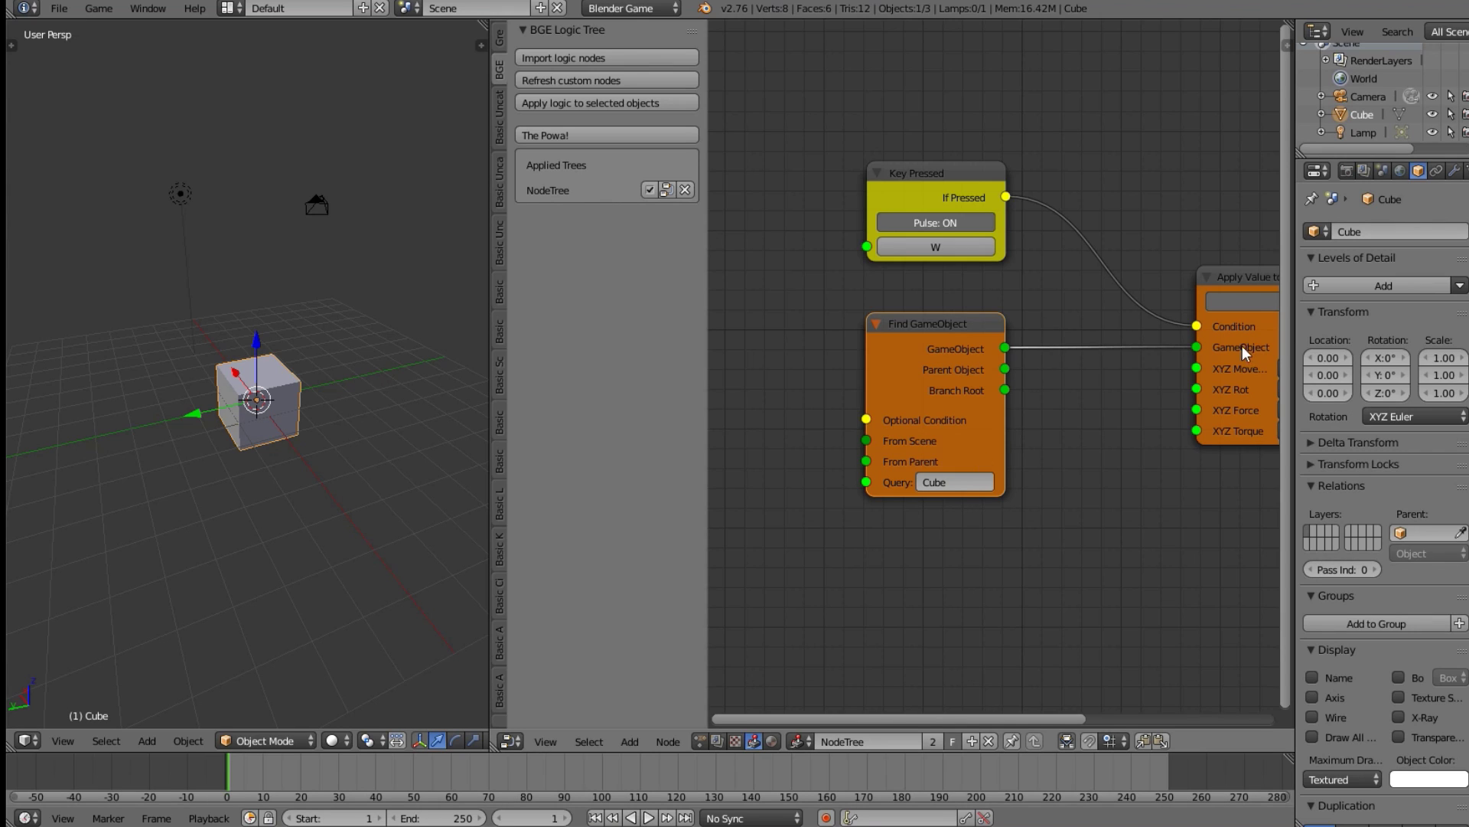
- Refresh the custom nodes and run the game to test the Find GameObject setup
left_click(605, 82)
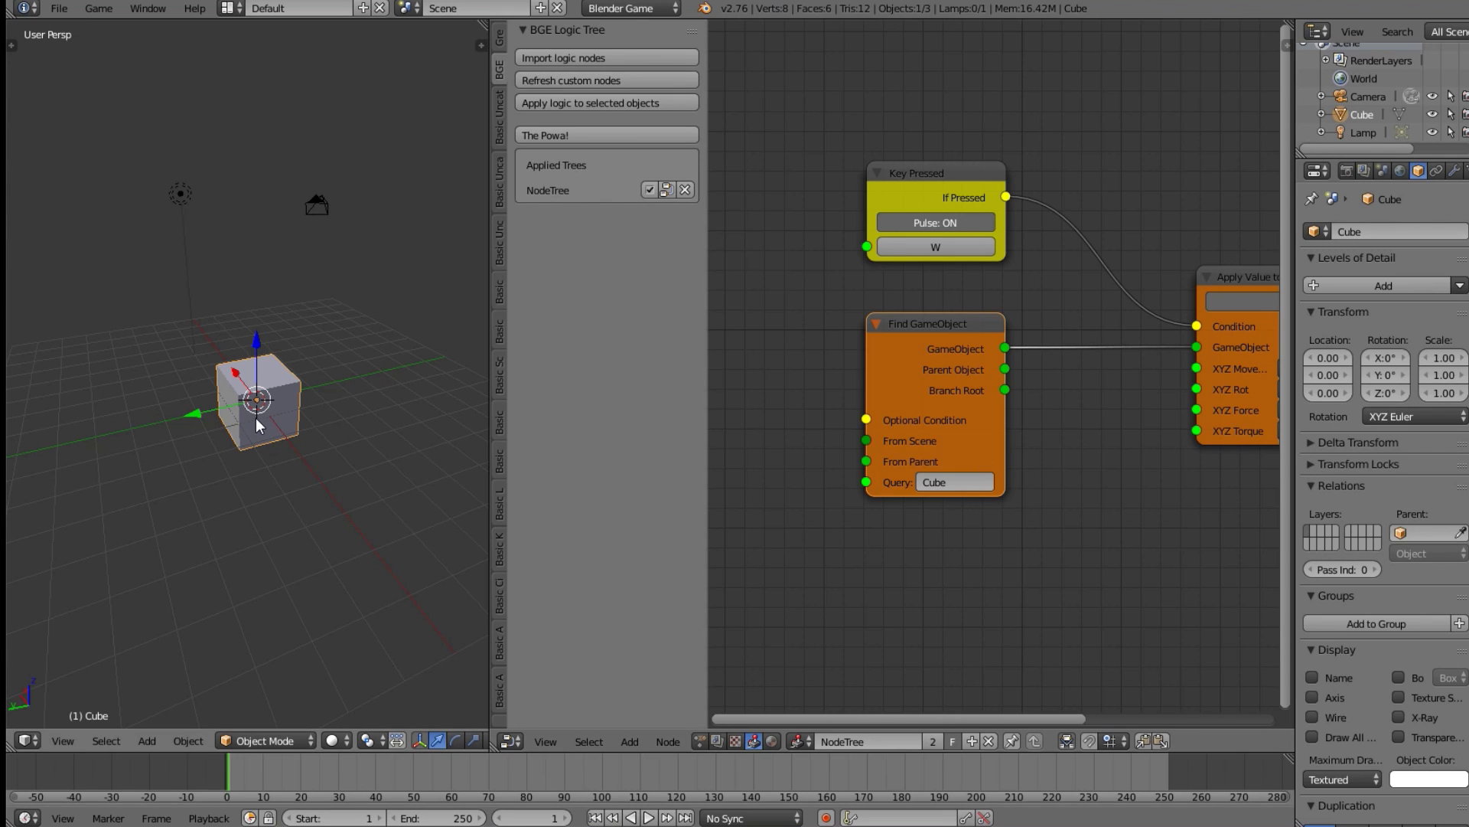
key("p")
key("Escape")
- Add a Current Scene node to the left of the Find GameObject node
scroll(875, 502, "down", 1)
middle_click_drag(779, 453, 905, 404)
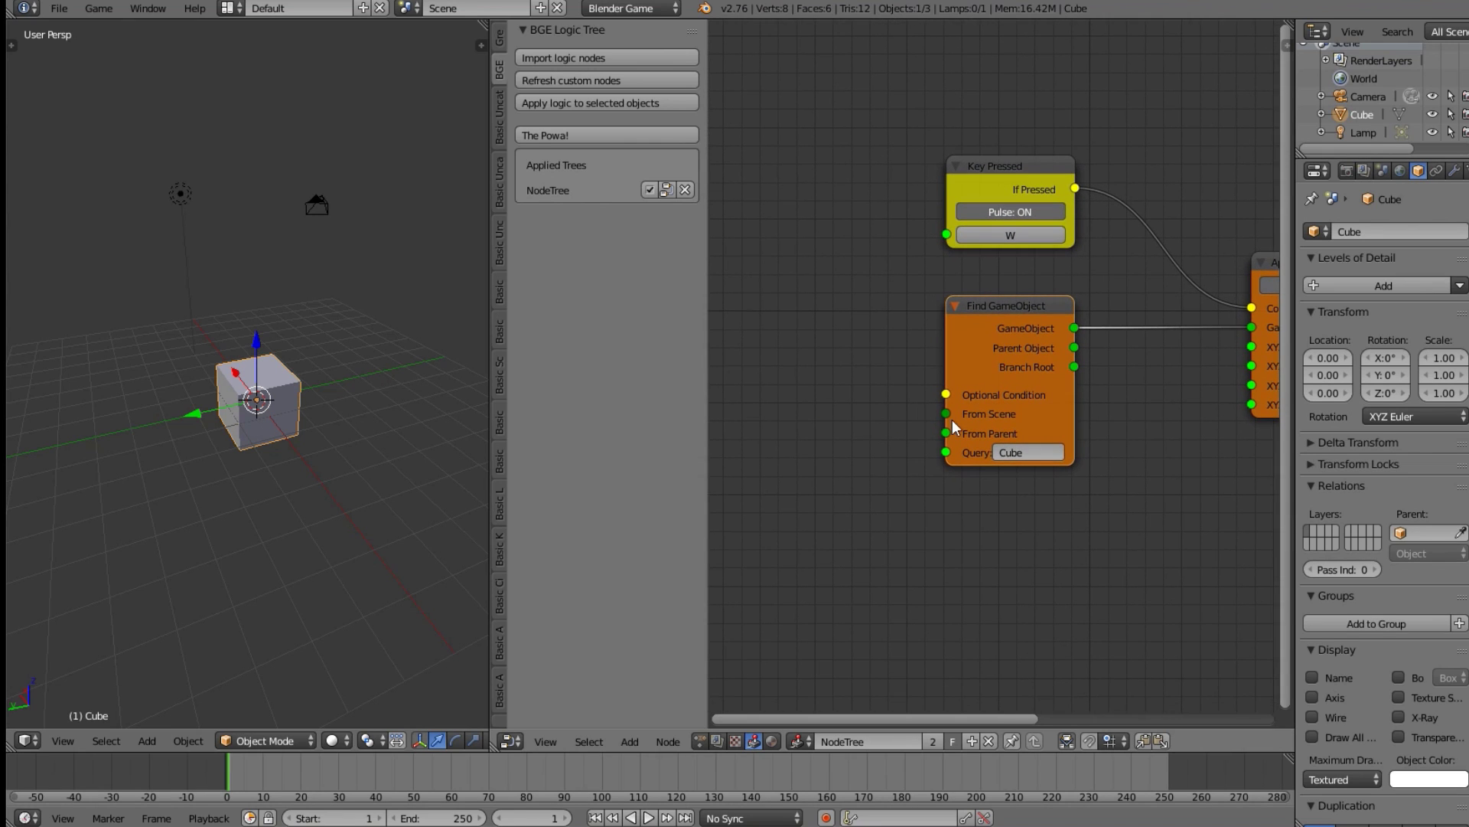
left_click_drag(946, 394, 792, 430)
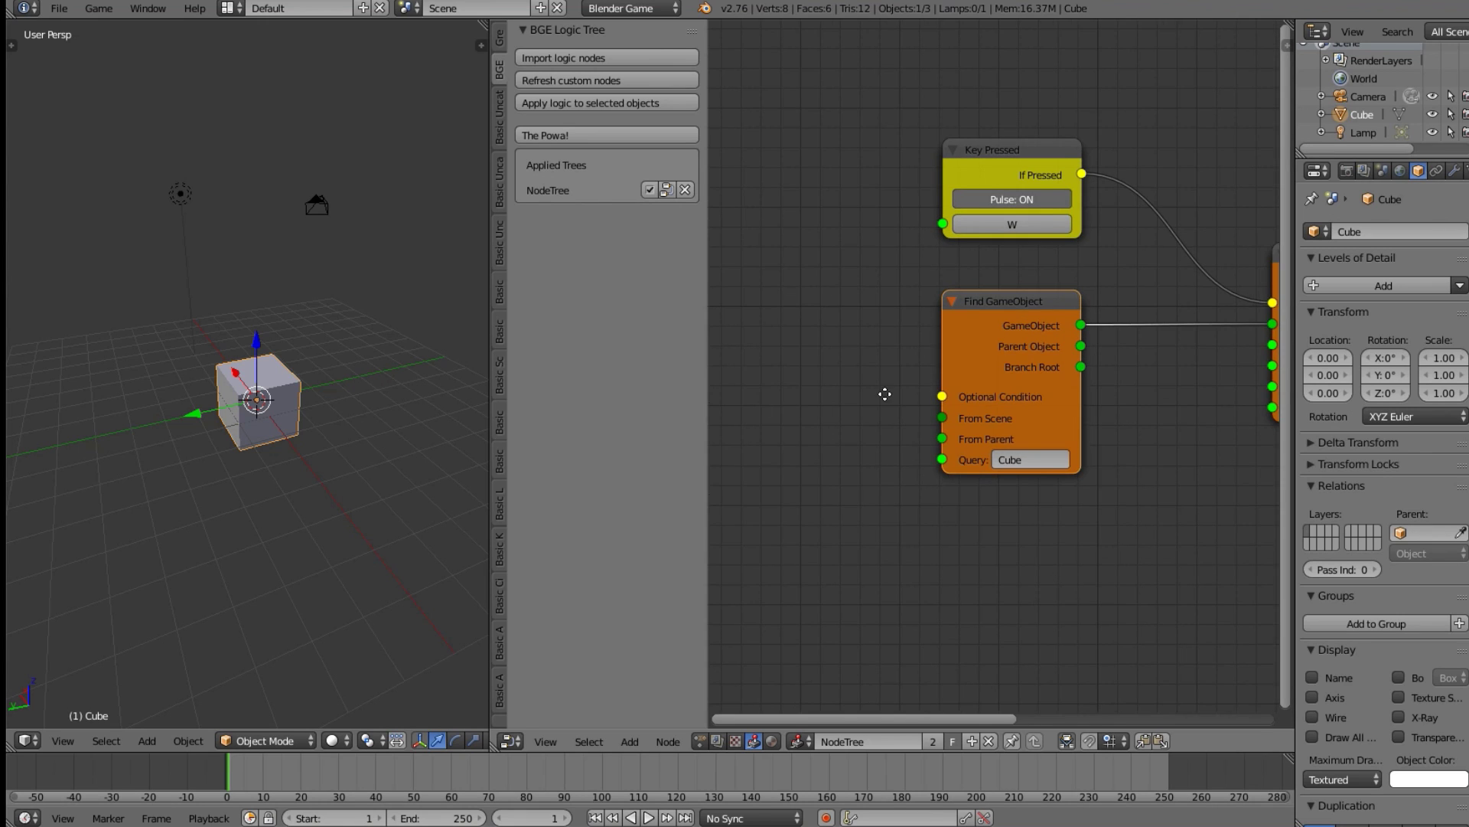
scroll(882, 393, "up", 1)
middle_click_drag(814, 172, 934, 151)
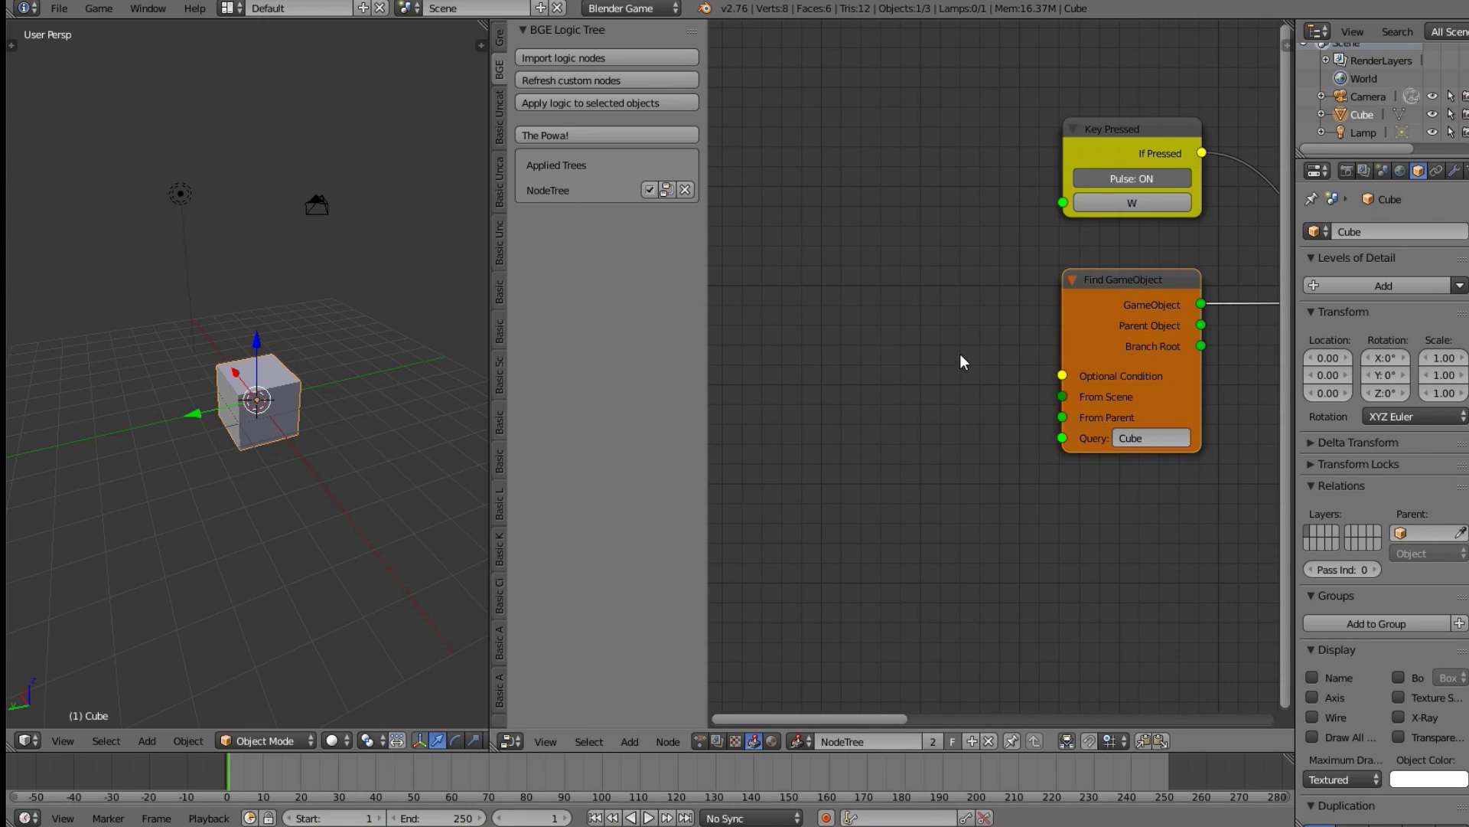
key("shift+a")
mouse_move(960, 353)
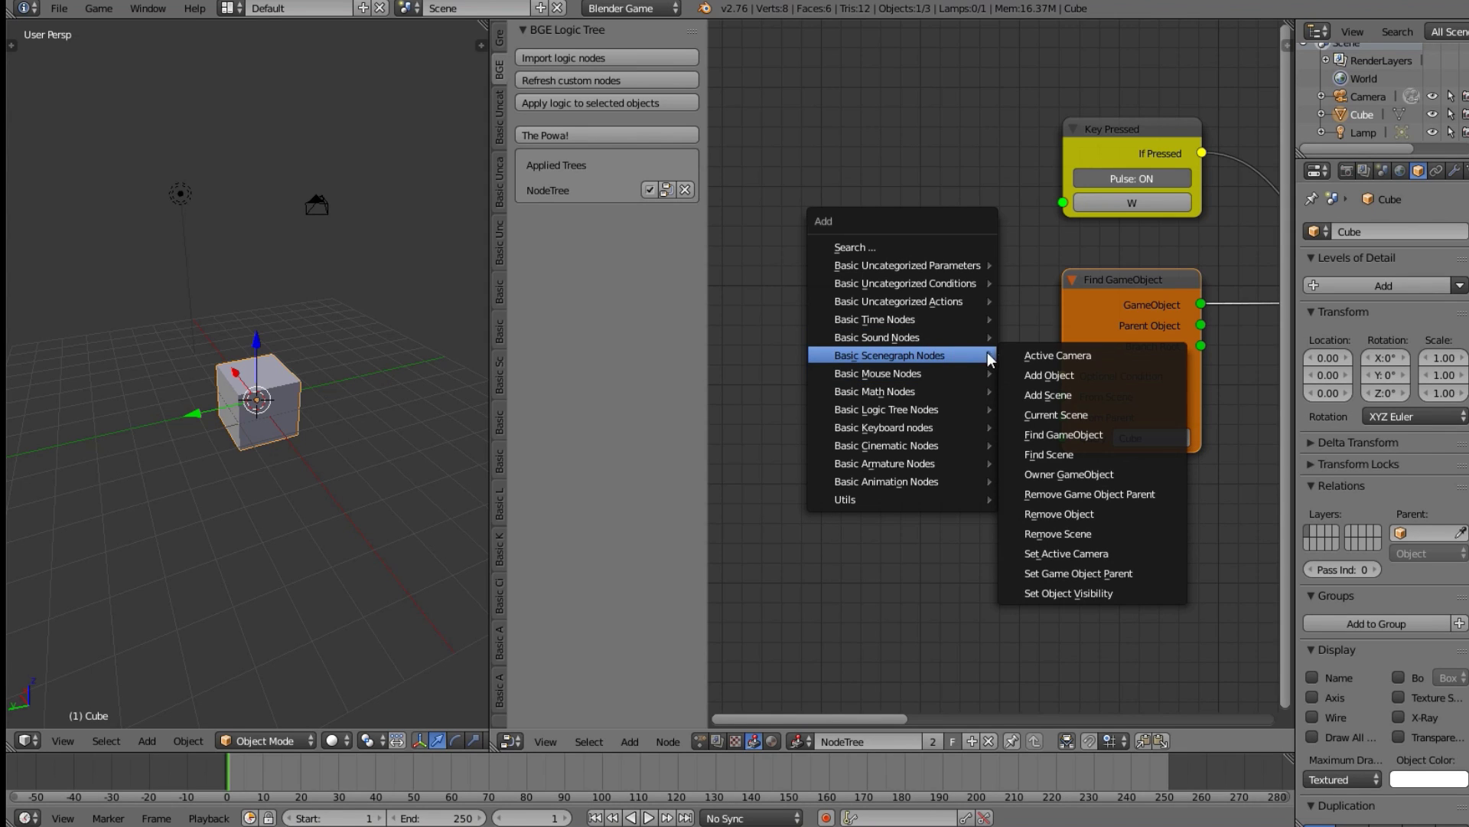
left_click(1079, 414)
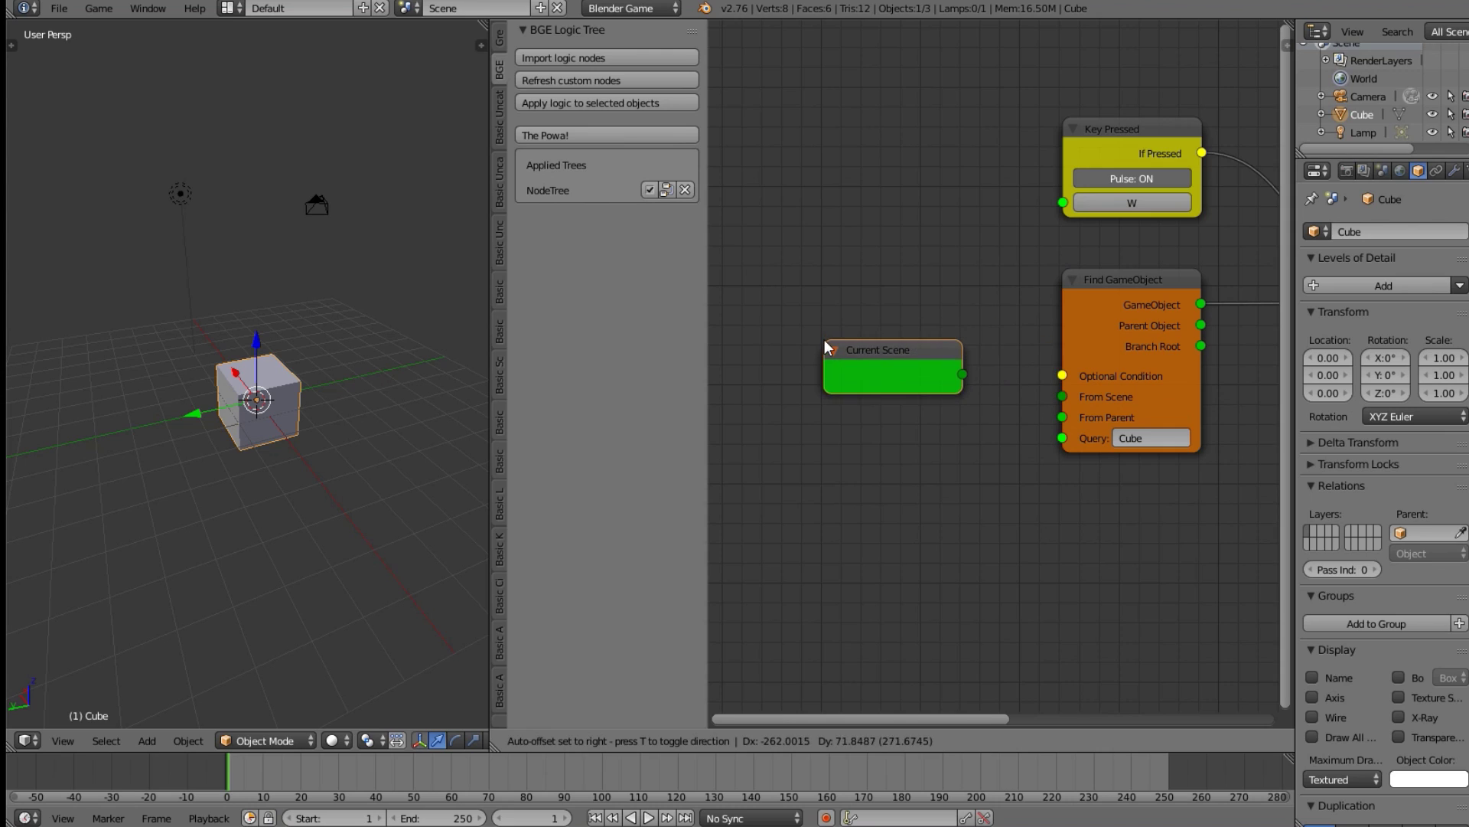
left_click(824, 341)
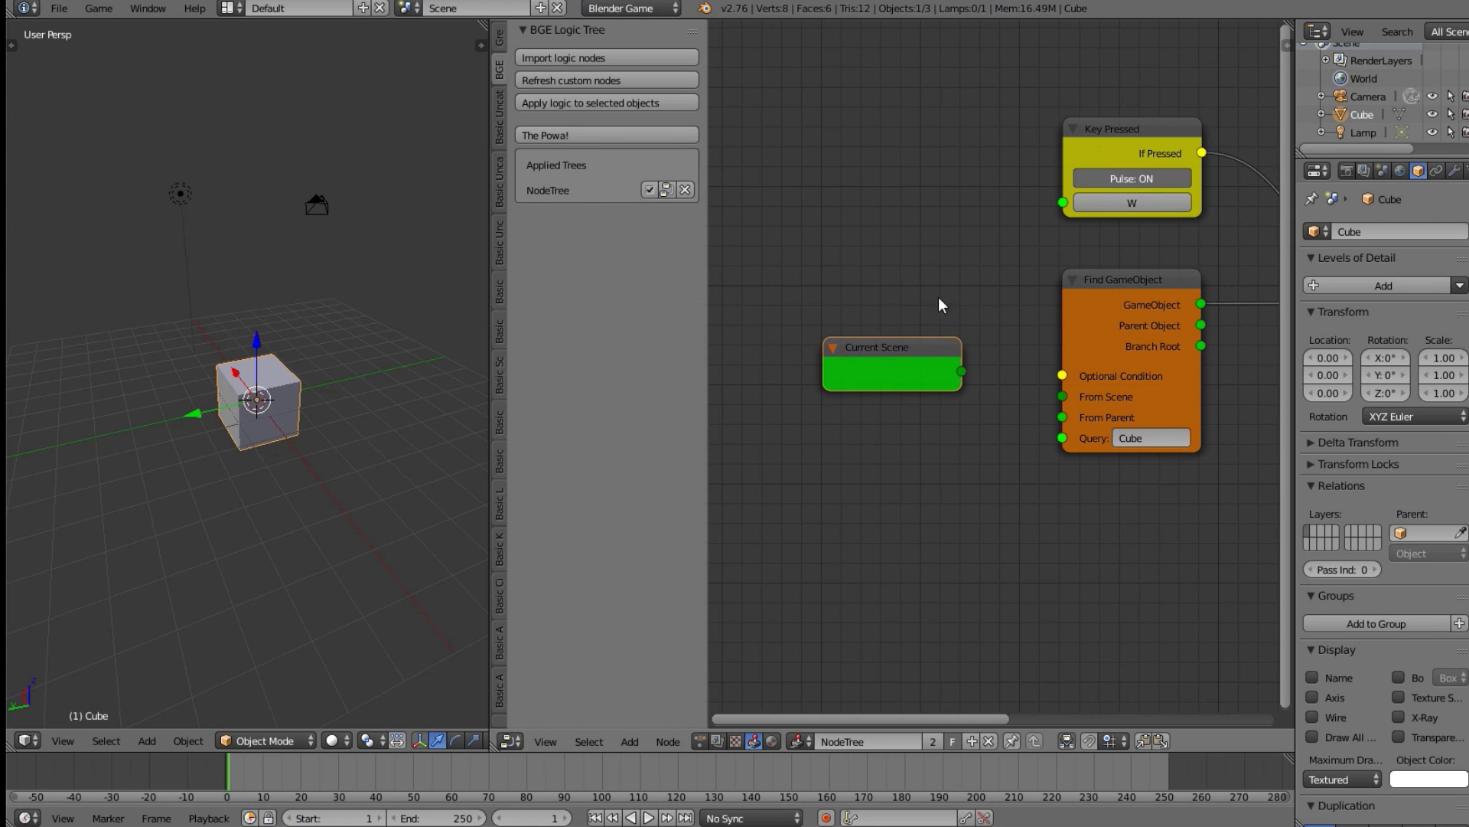
- Link the Current Scene node's output to the From Scene input of the Find GameObject node
left_click_drag(963, 372, 883, 348)
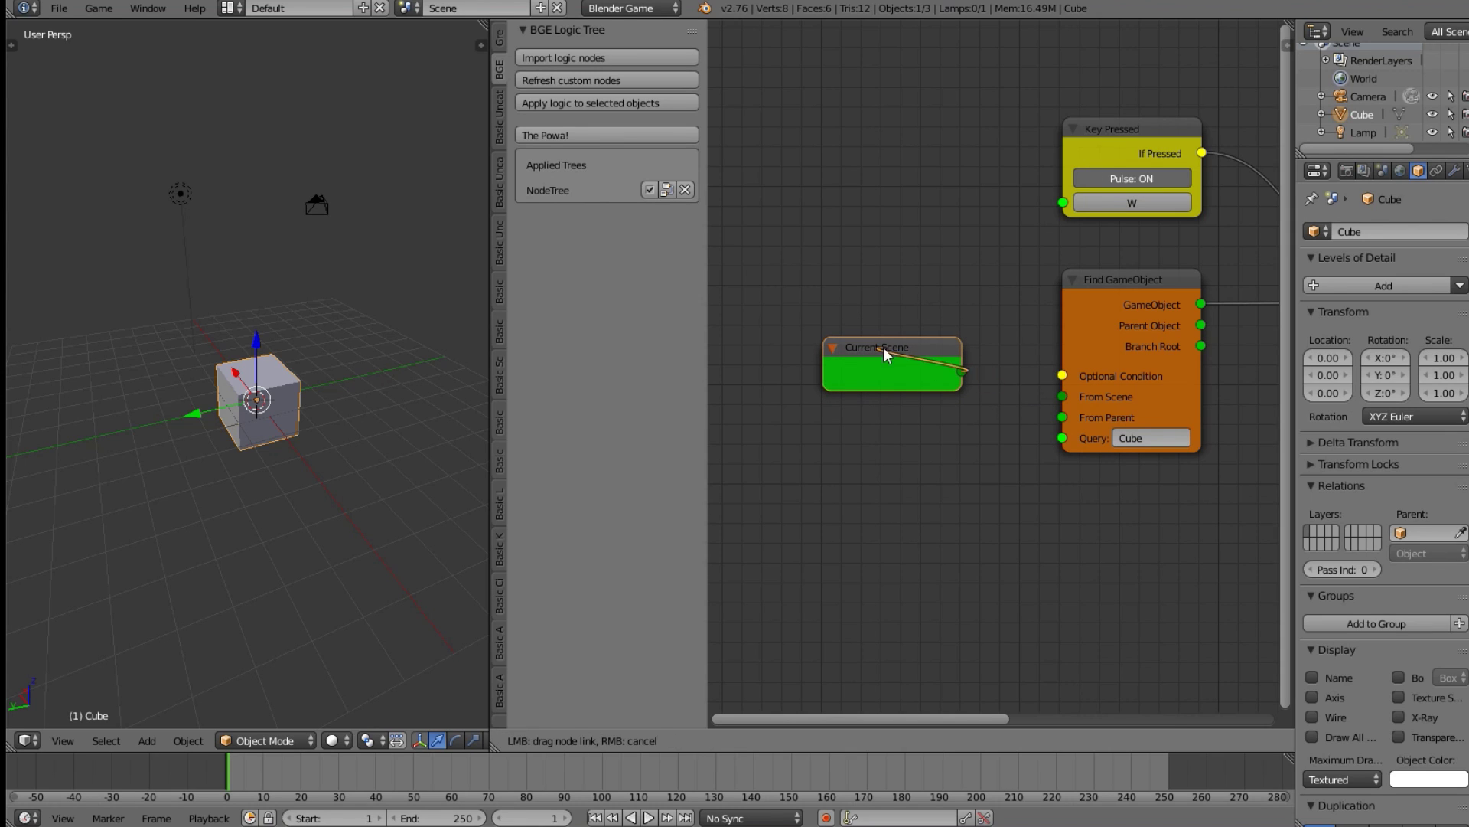
left_click_drag(1048, 387, 1054, 402)
left_click_drag(973, 379, 975, 383)
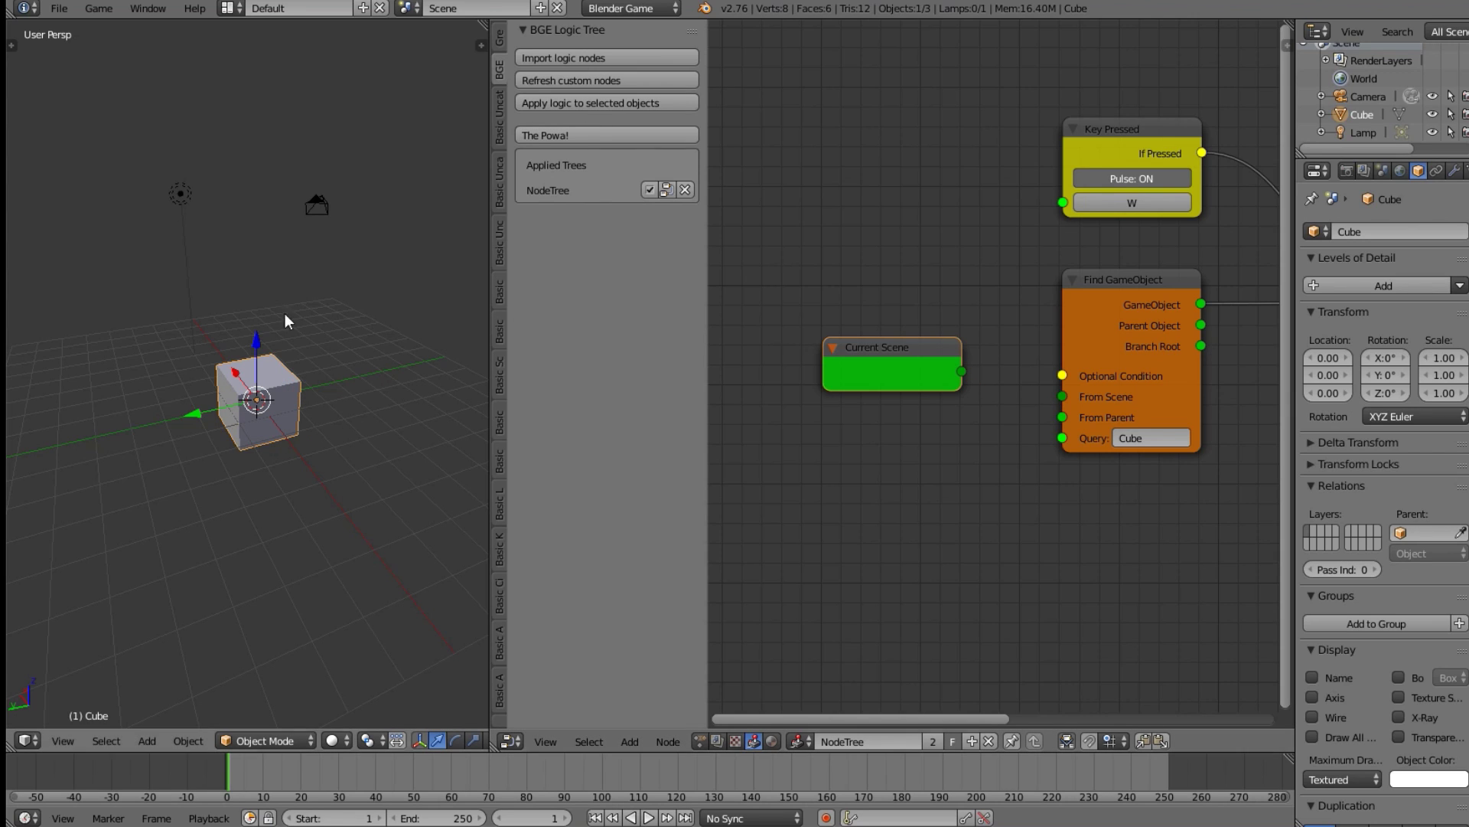
left_click_drag(962, 372, 1060, 399)
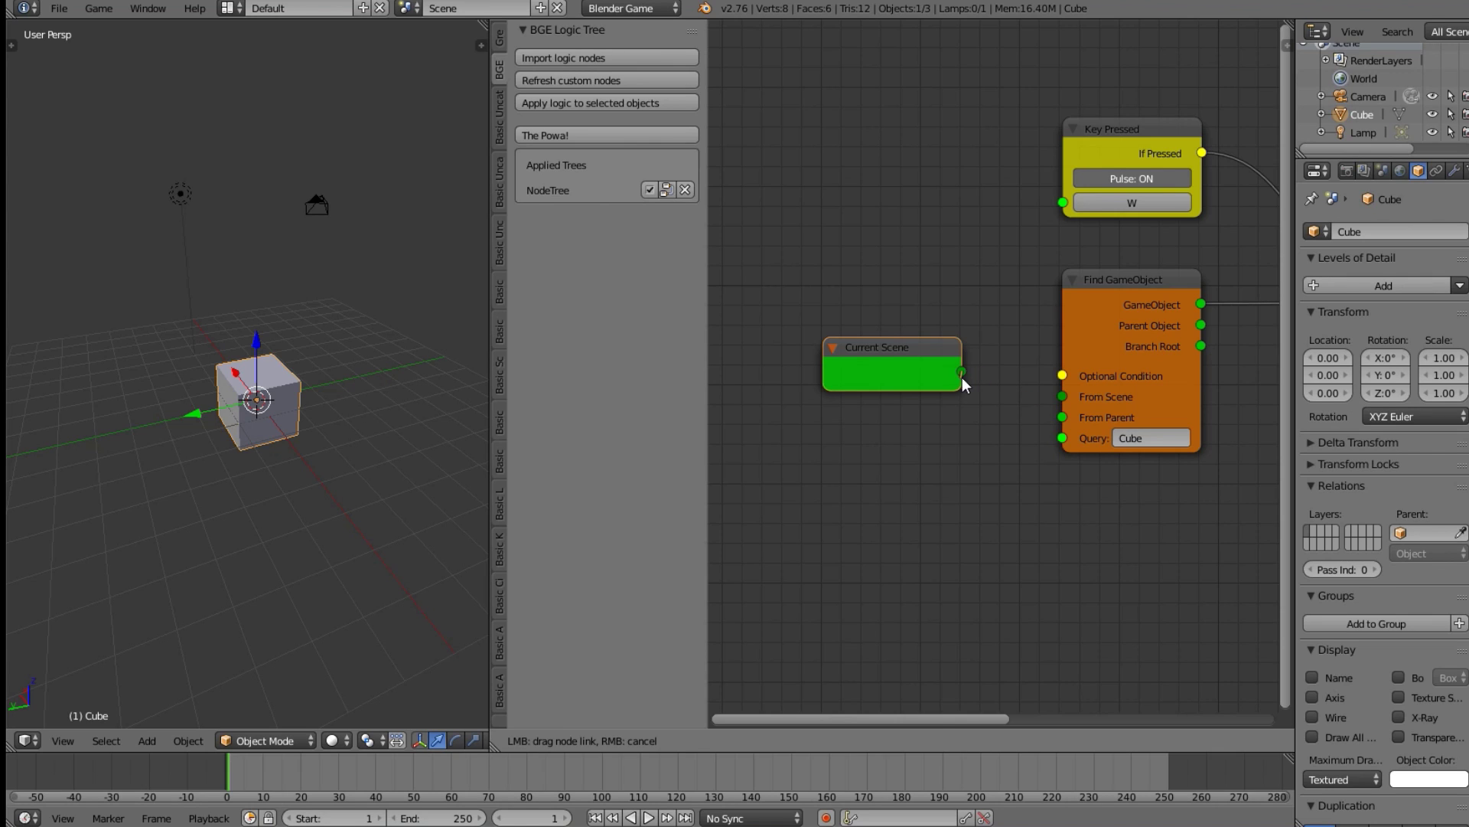
left_click_drag(962, 378, 1002, 366)
left_click_drag(1048, 411, 1063, 398)
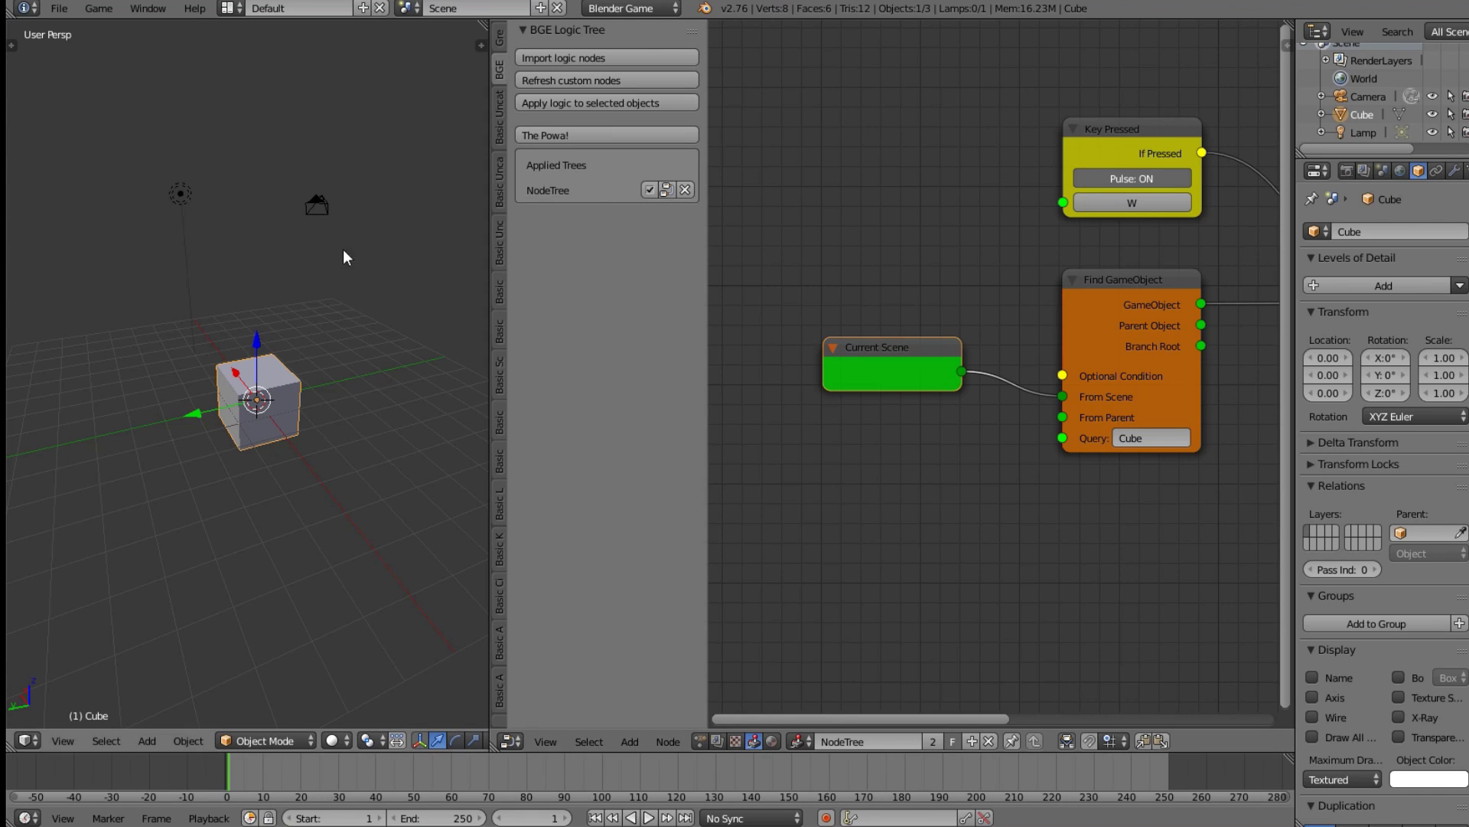
- Run the game to test moving the cube with W using the Current Scene link
key("p")
key("w")
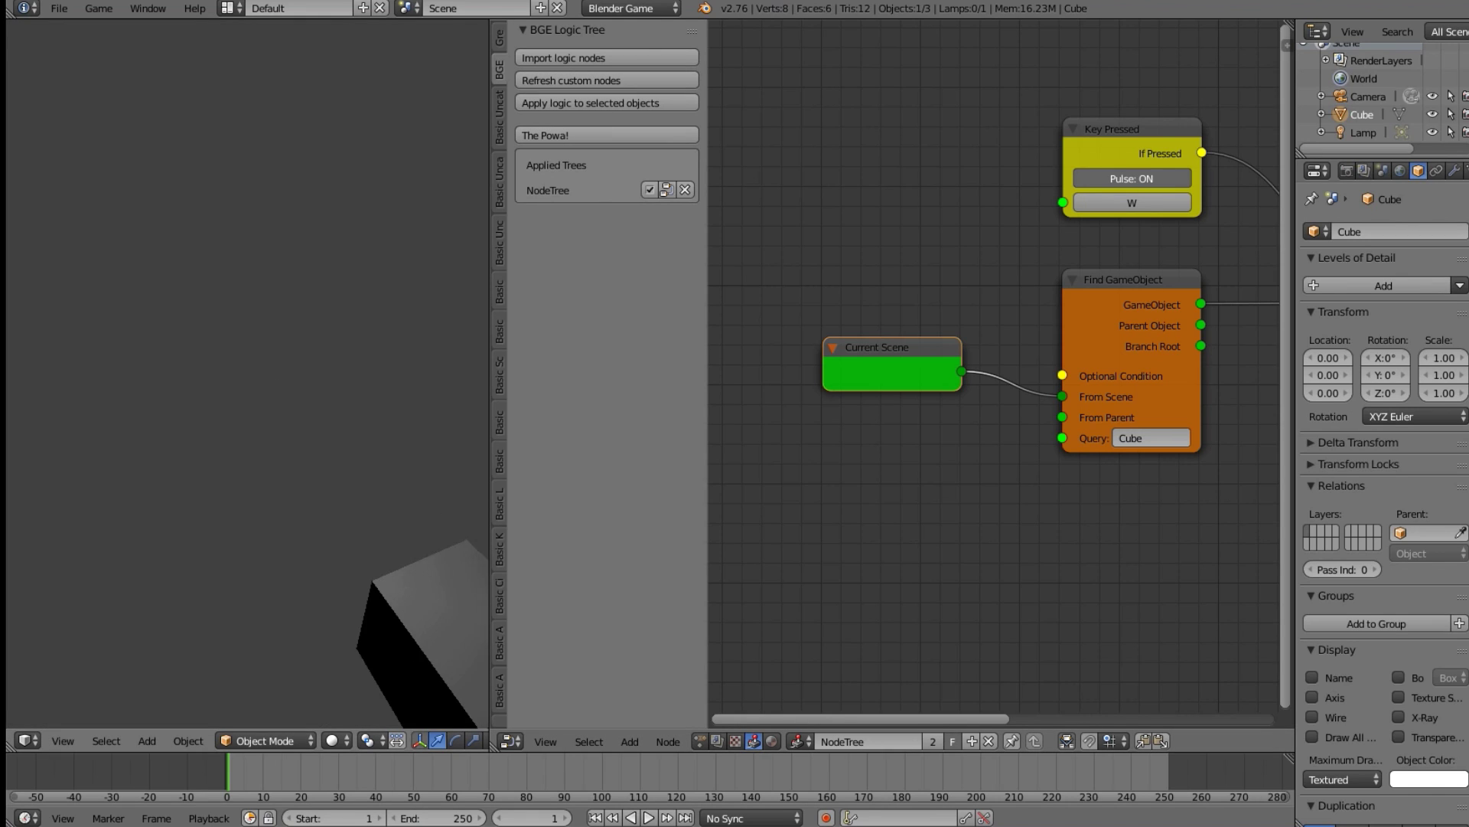
key("Escape")
- Replace the Current Scene node with a Find Scene node and link its Scene output to Find GameObject's From Scene input
key("x")
key("shift+a")
mouse_move(929, 358)
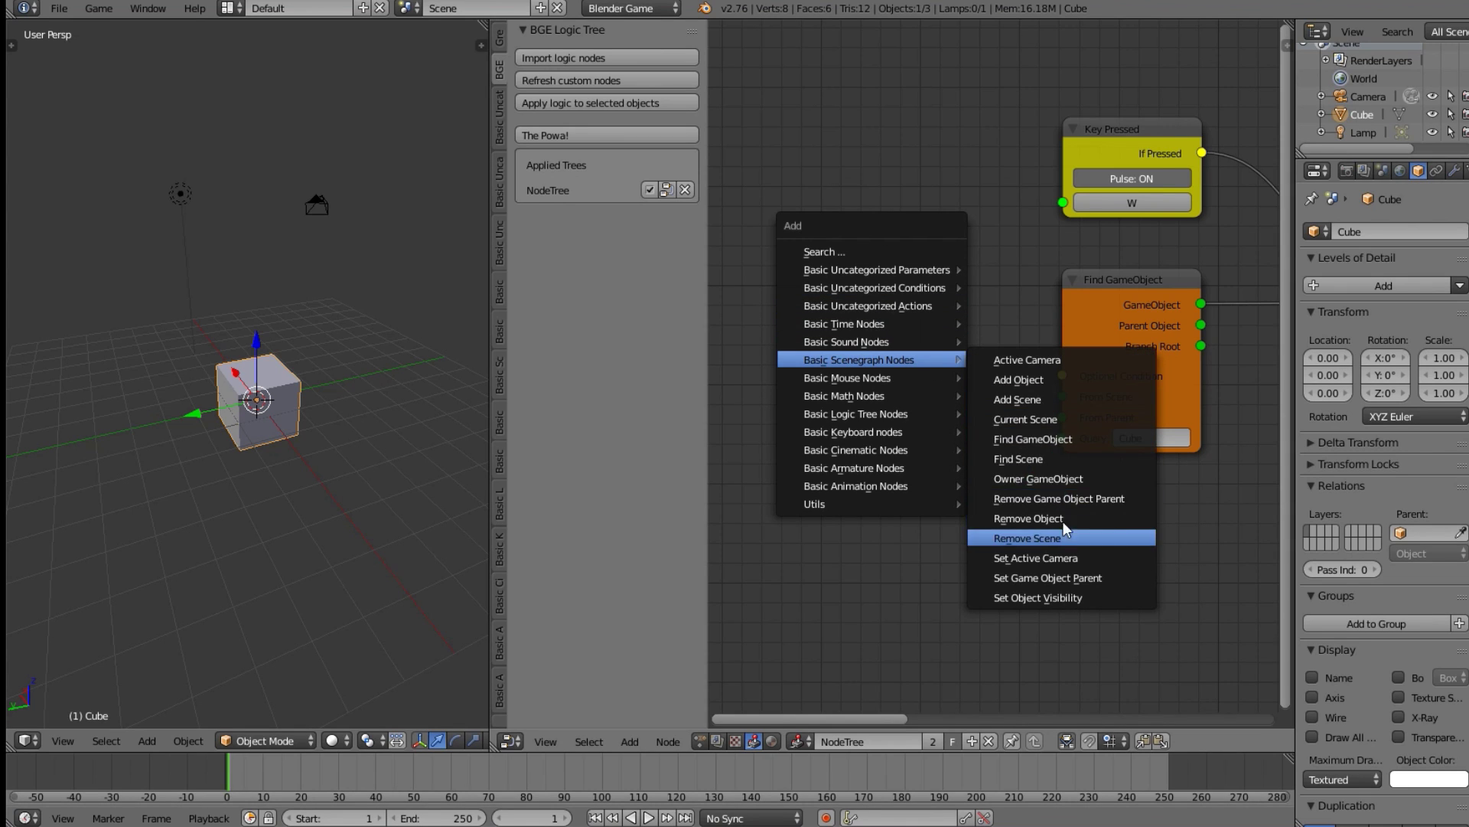
left_click(1085, 459)
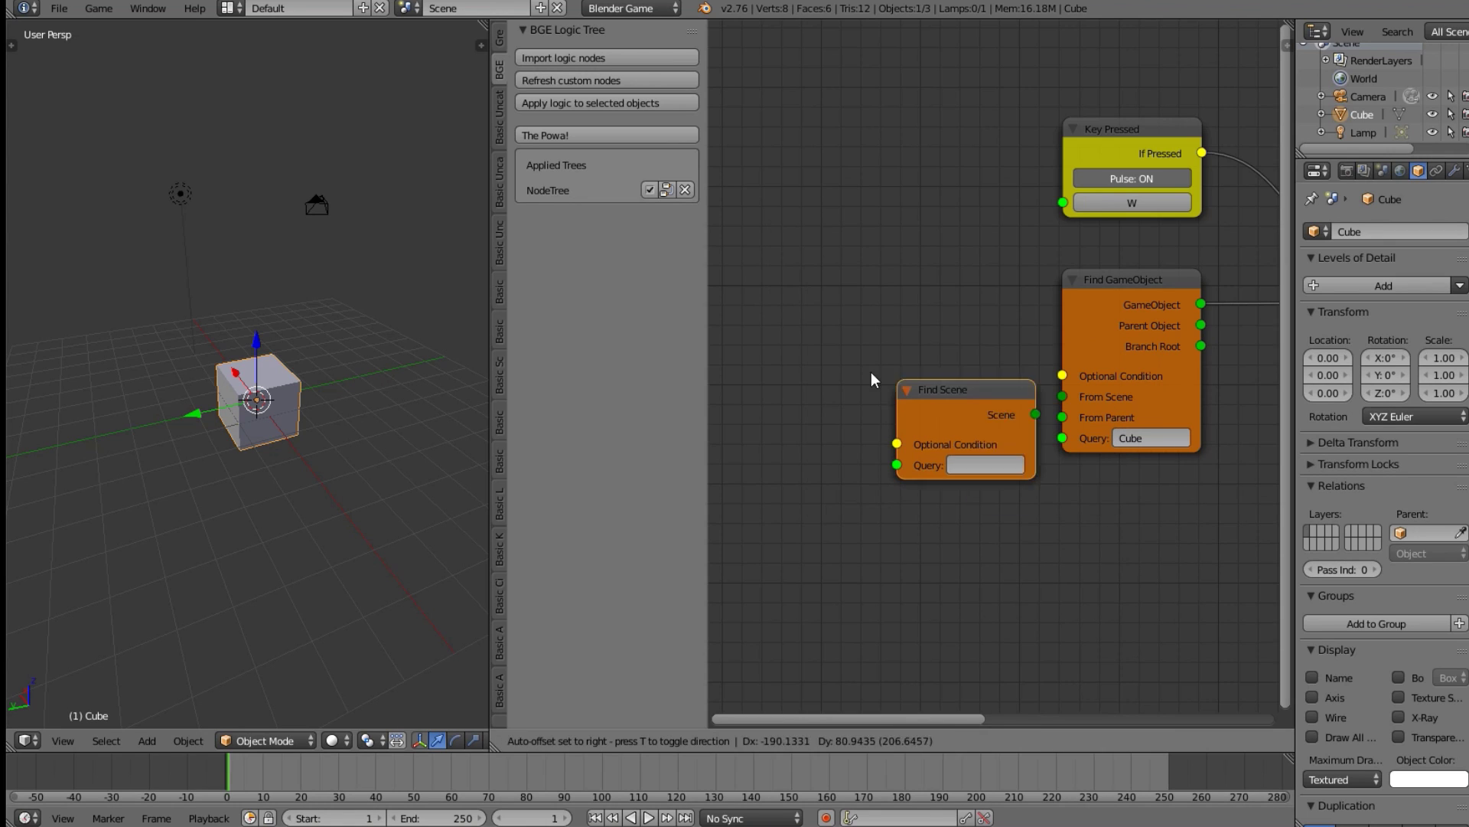
left_click(923, 362)
left_click_drag(996, 396, 1063, 397)
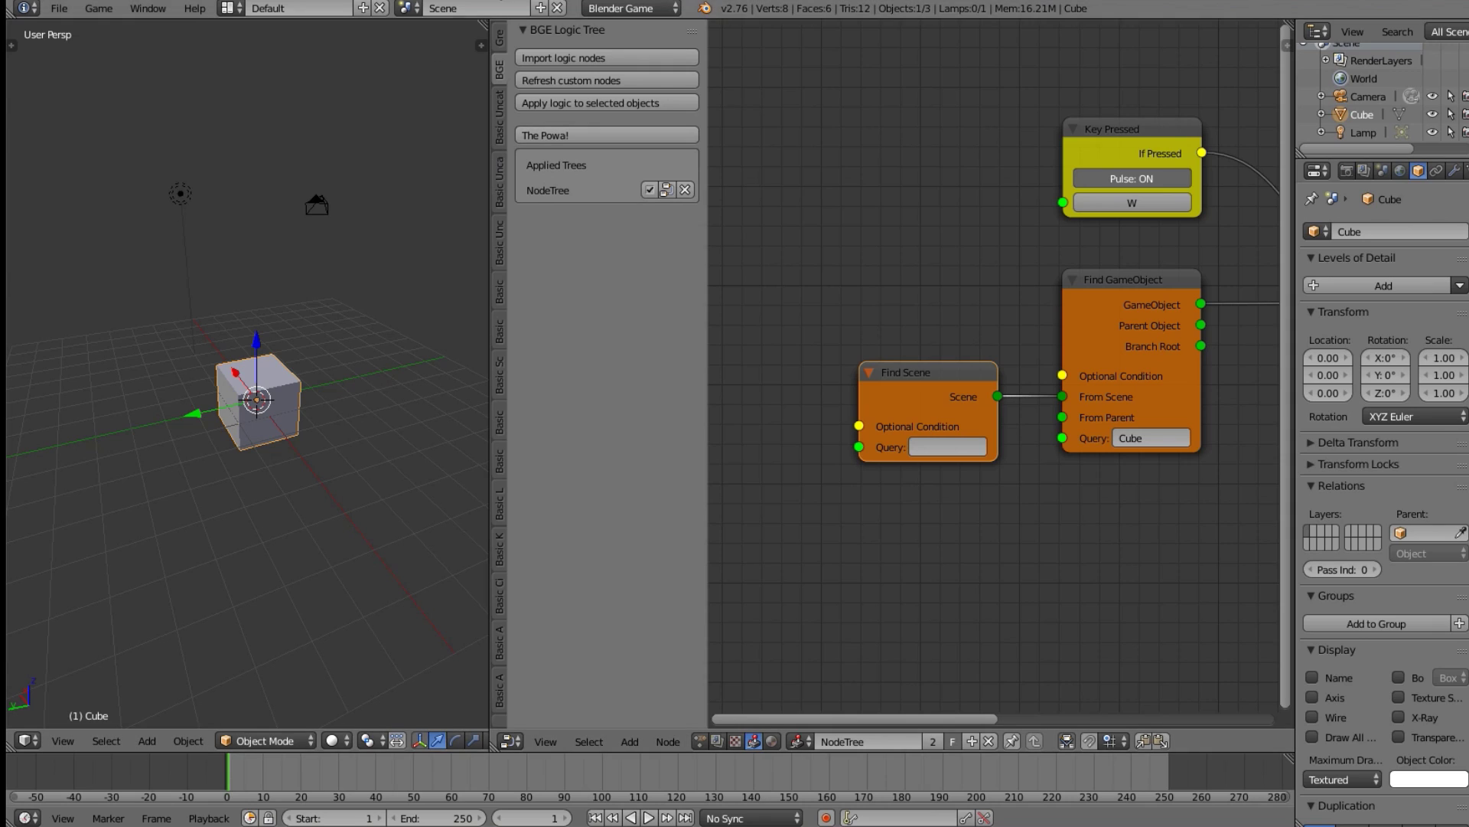
- Copy the scene name Scene into the Find Scene node's query and nudge the node slightly right
left_click(498, 8)
key("ctrl+c")
left_click(958, 301)
left_click(928, 444)
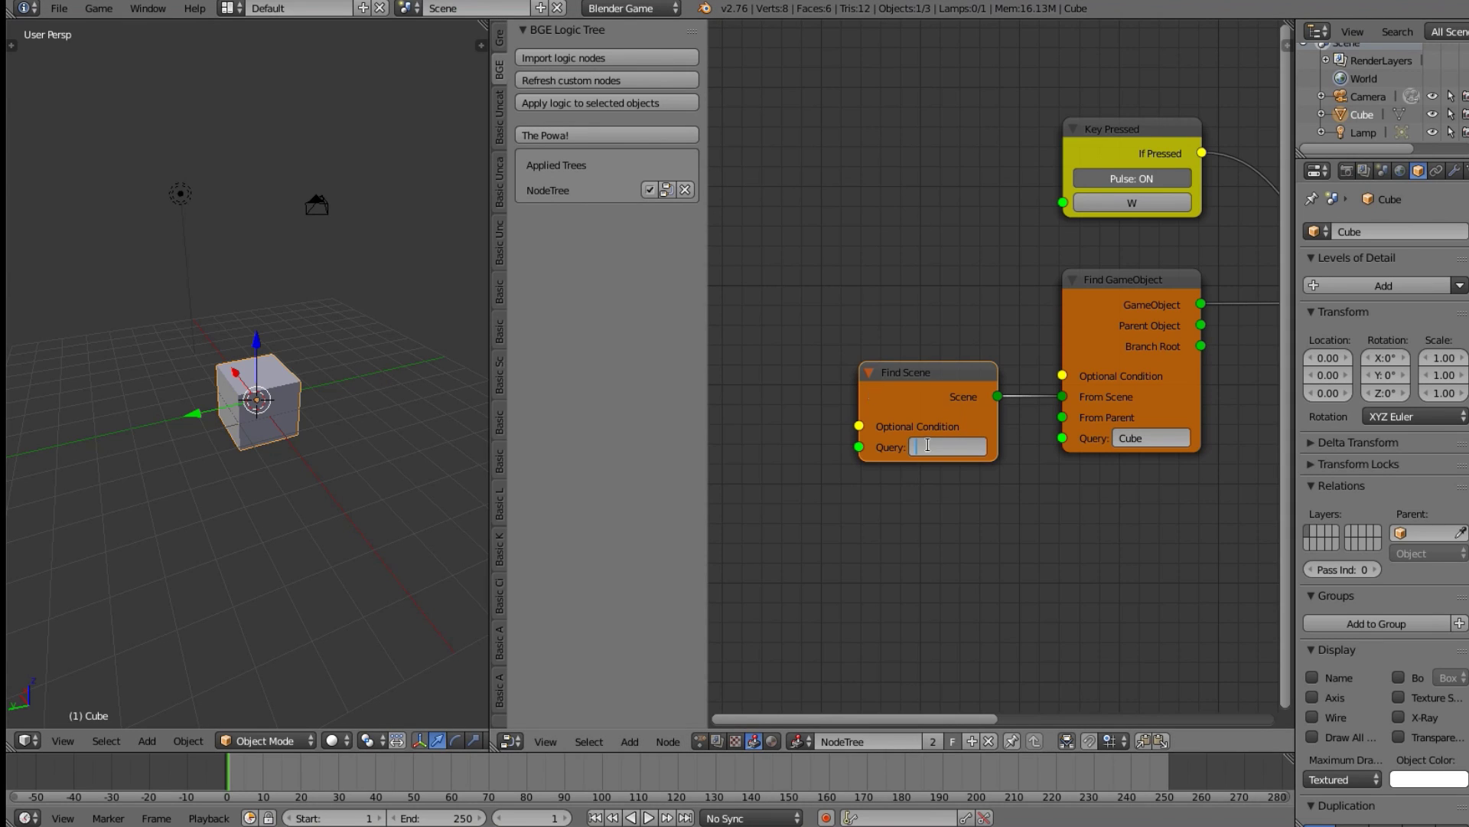
key("ctrl+v")
key("Return")
left_click_drag(938, 398, 948, 394)
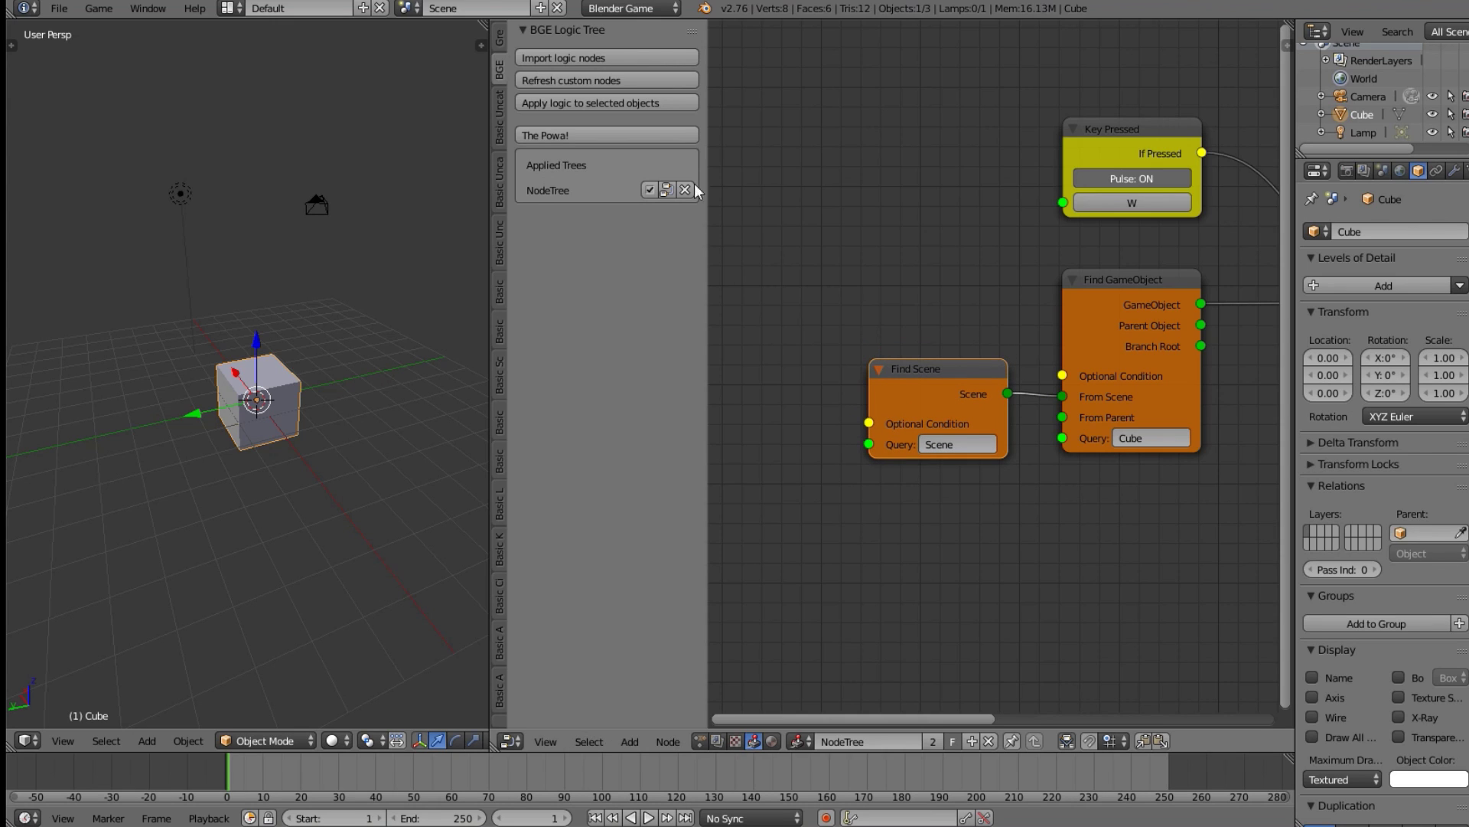
- Run the game three times to test the cube's W movement with the Find Scene node connected
left_click(404, 7)
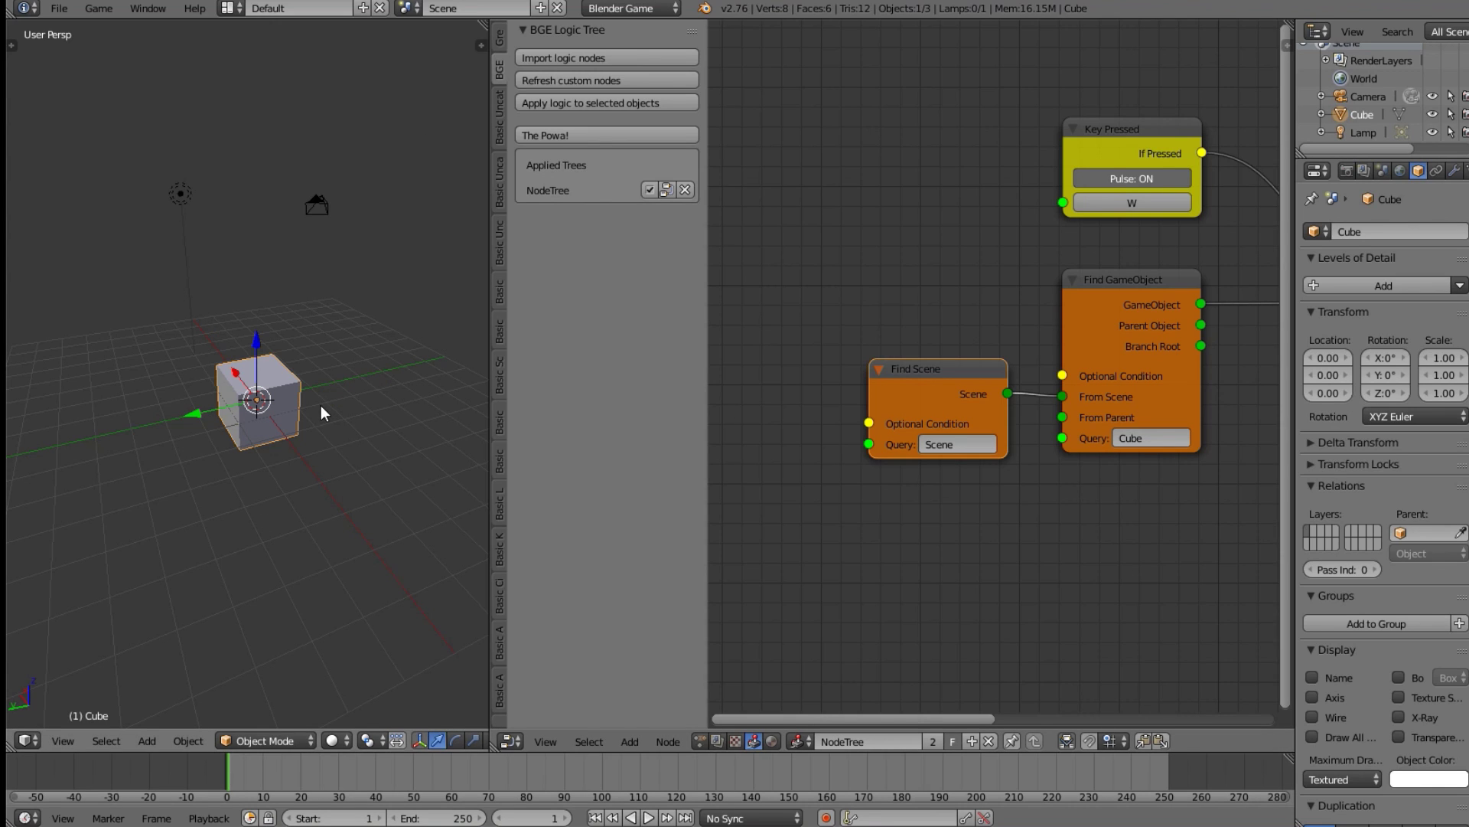
key("p")
key("w")
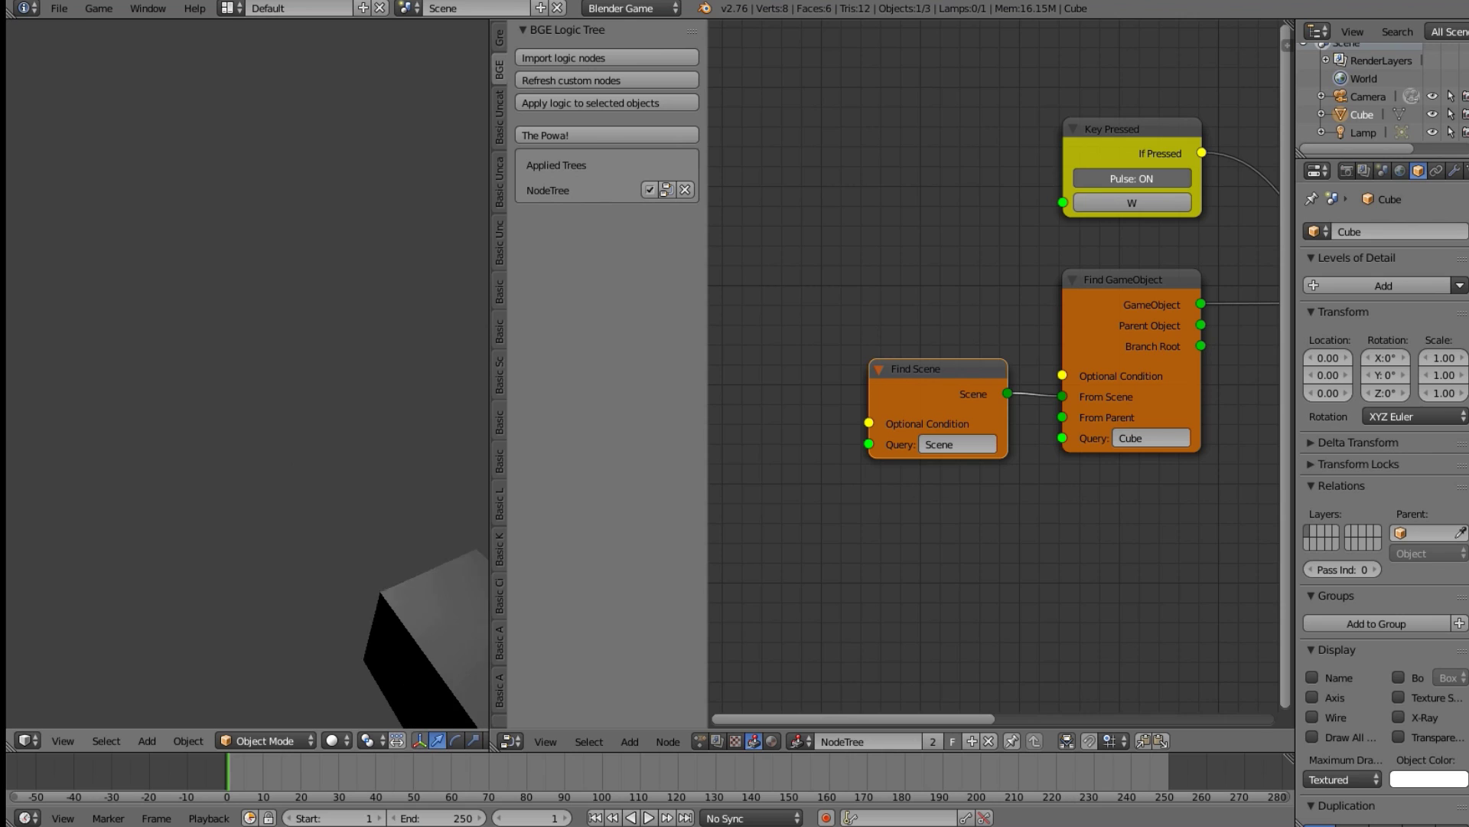
key("Escape")
key("p")
key("w")
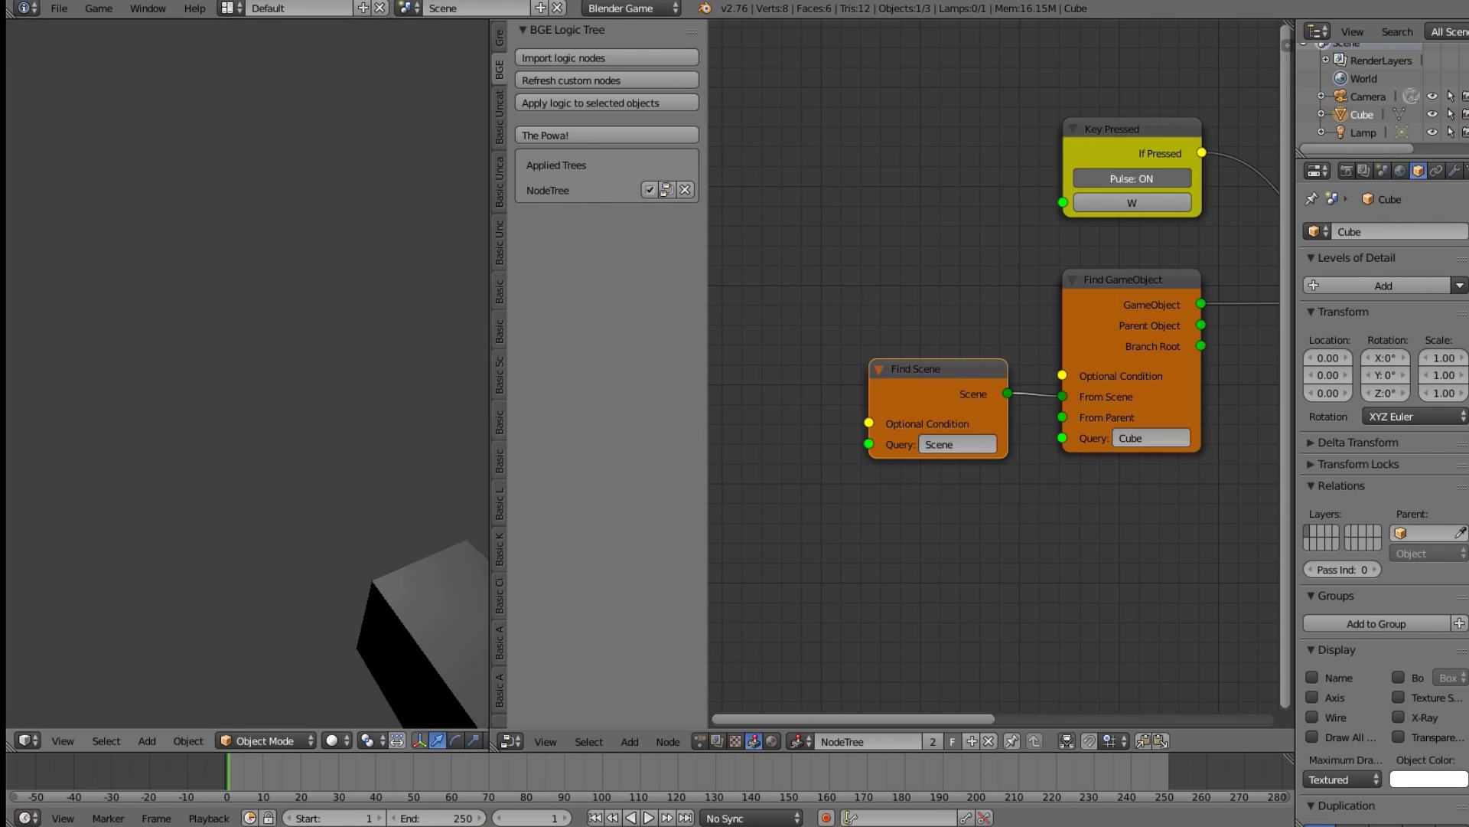
key("Escape")
scroll(1080, 383, "down", 2)
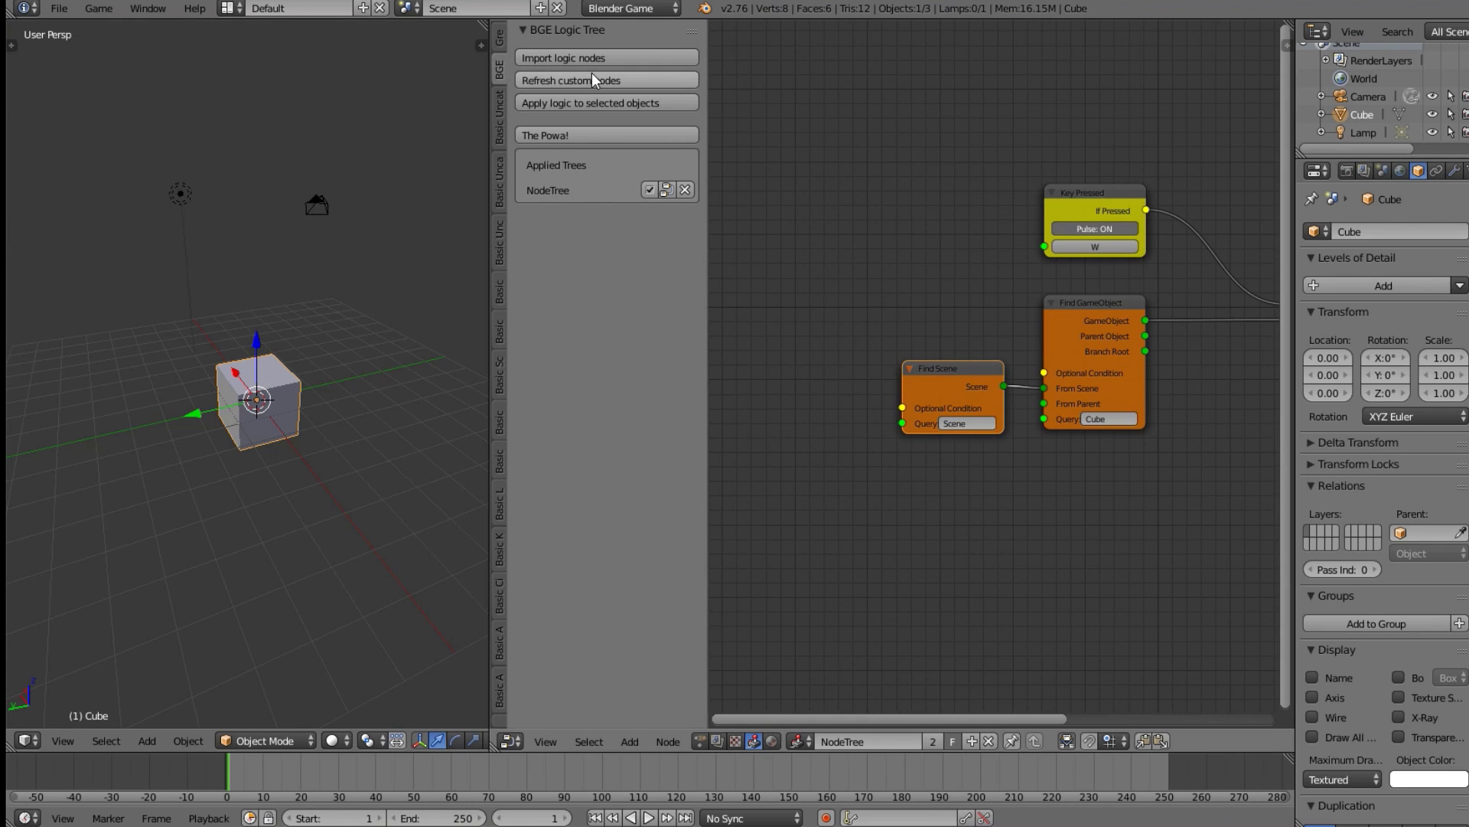
key("p")
key("w")
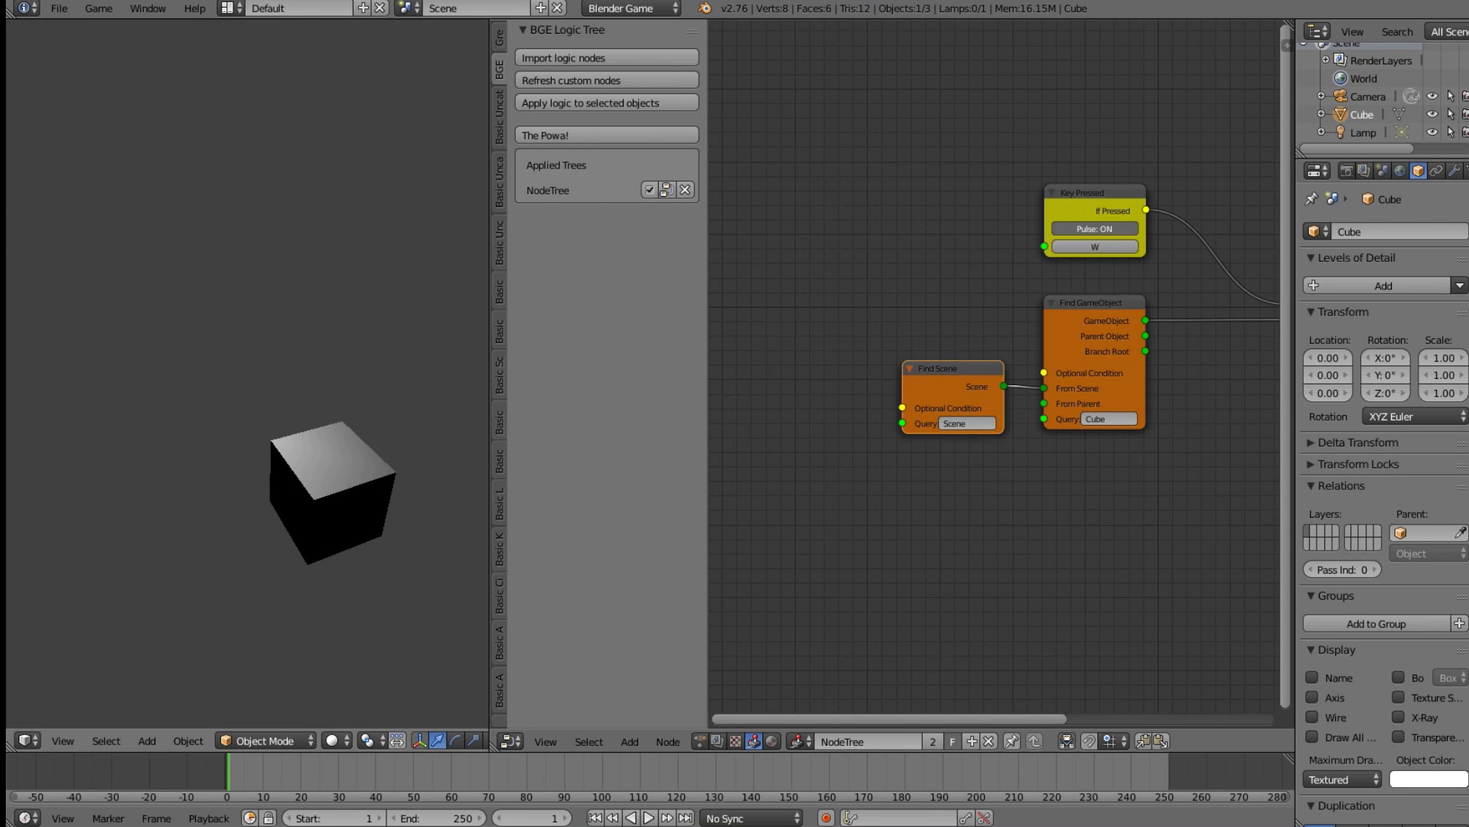
key("Escape")
- Hide the node editor's tool shelf and fit the whole node tree in view
middle_click_drag(1148, 426, 1031, 487)
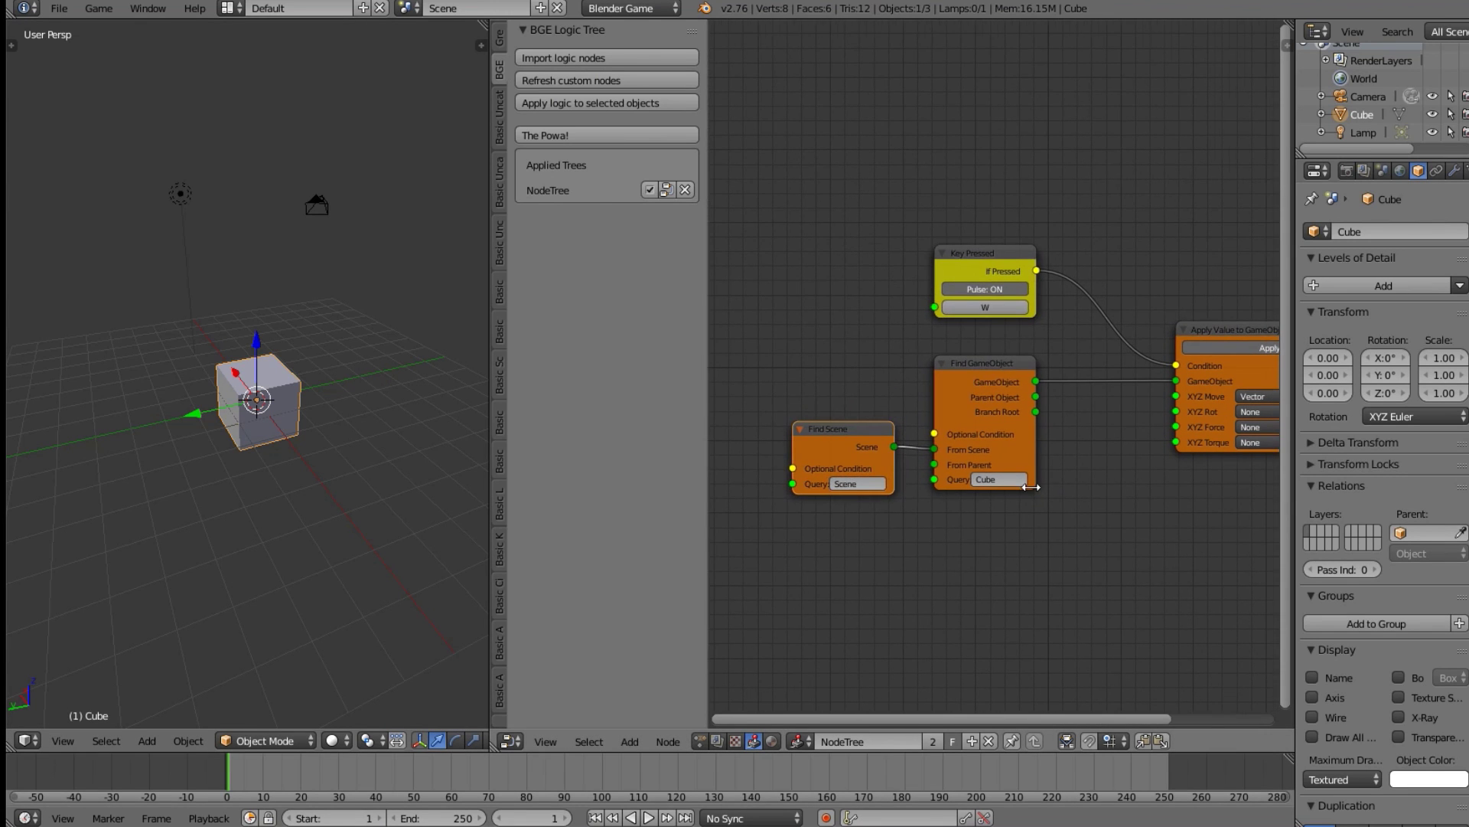
key("t")
key("Home")
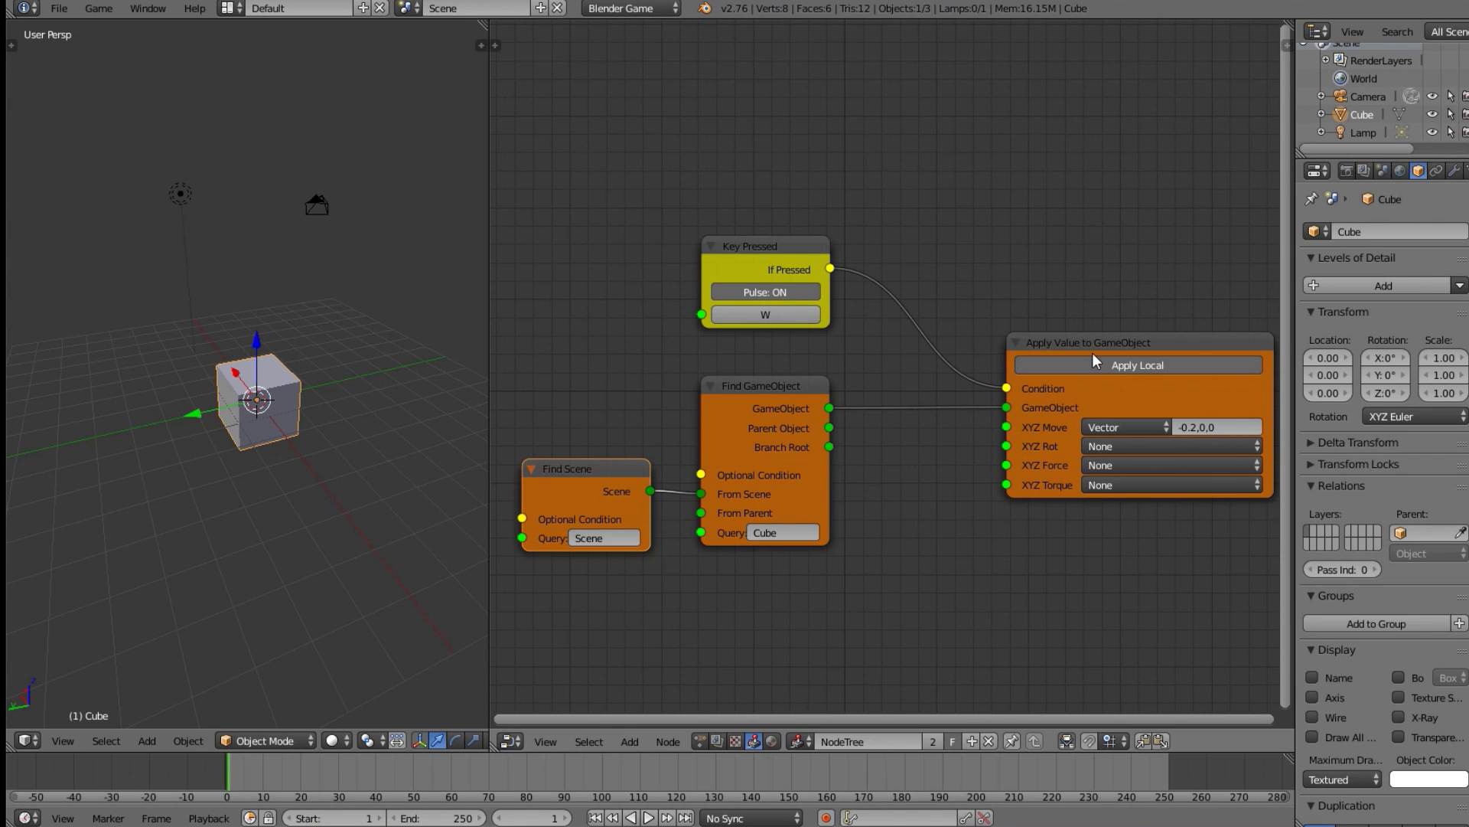
scroll(1102, 359, "down", 1)
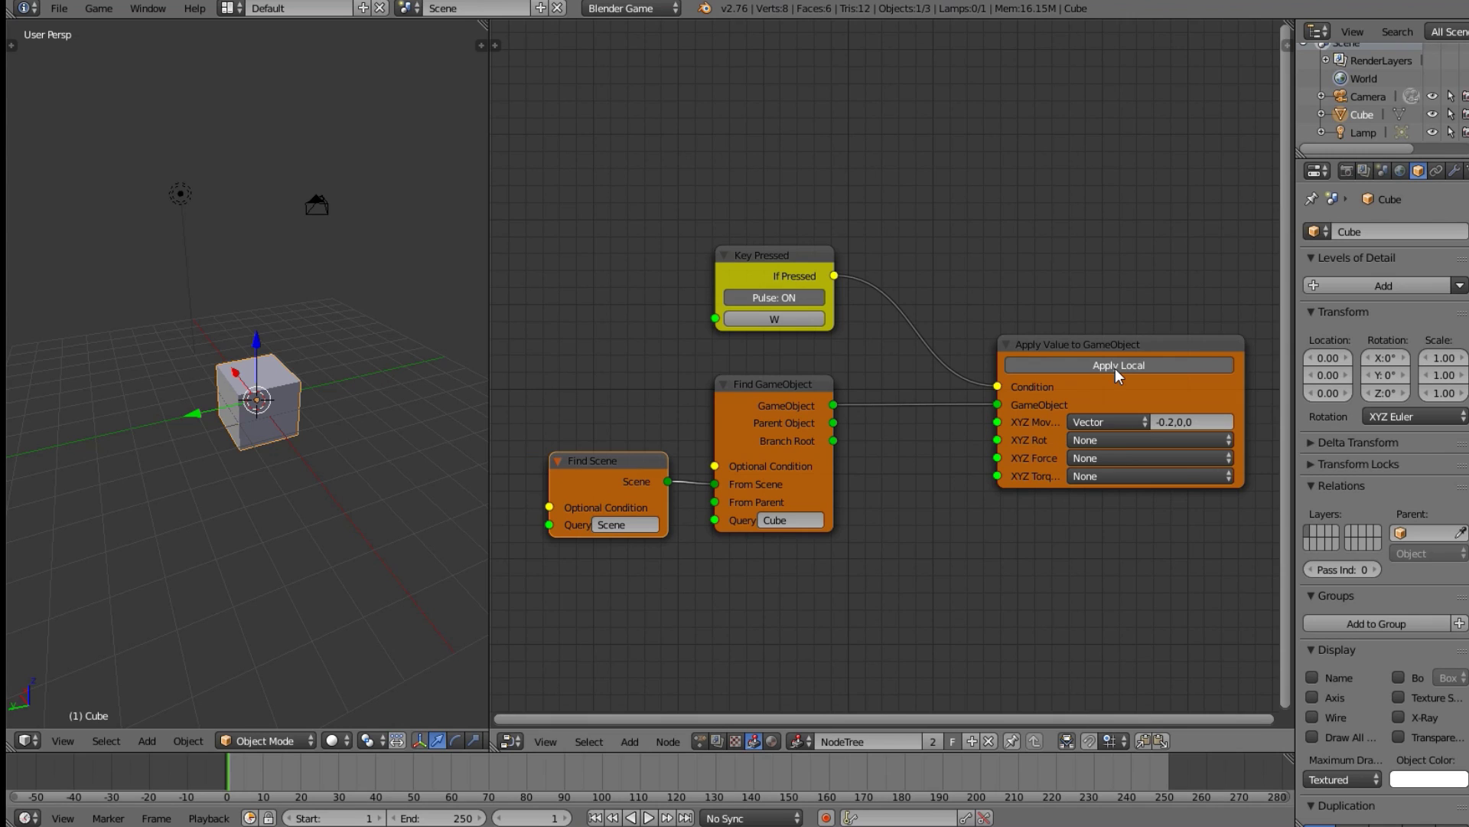